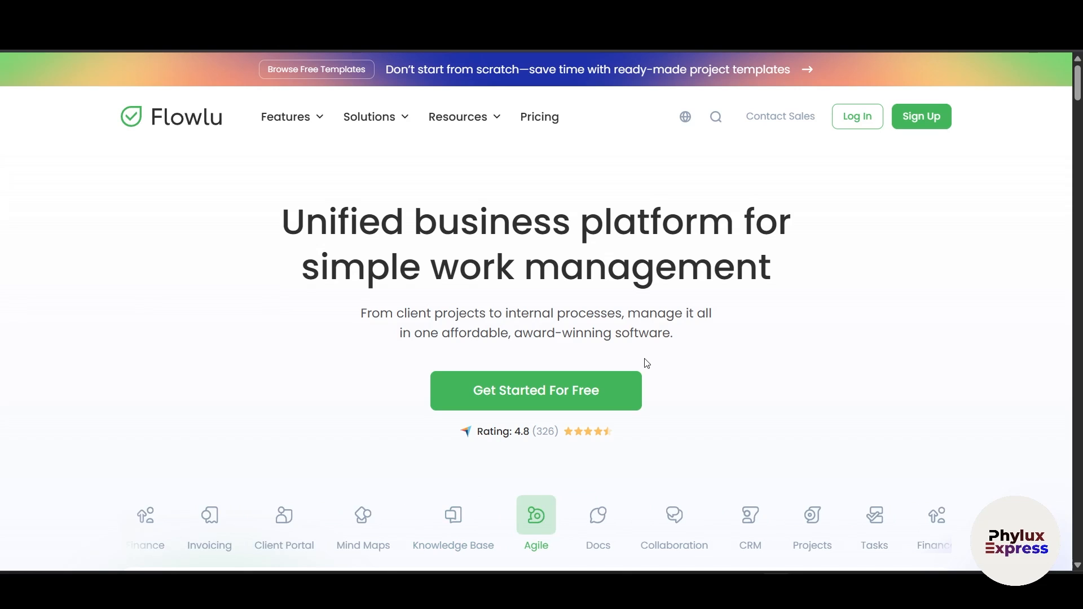
{"action": "scroll", "coordinate": [646, 360], "scroll_direction": "down", "scroll_amount": 3}
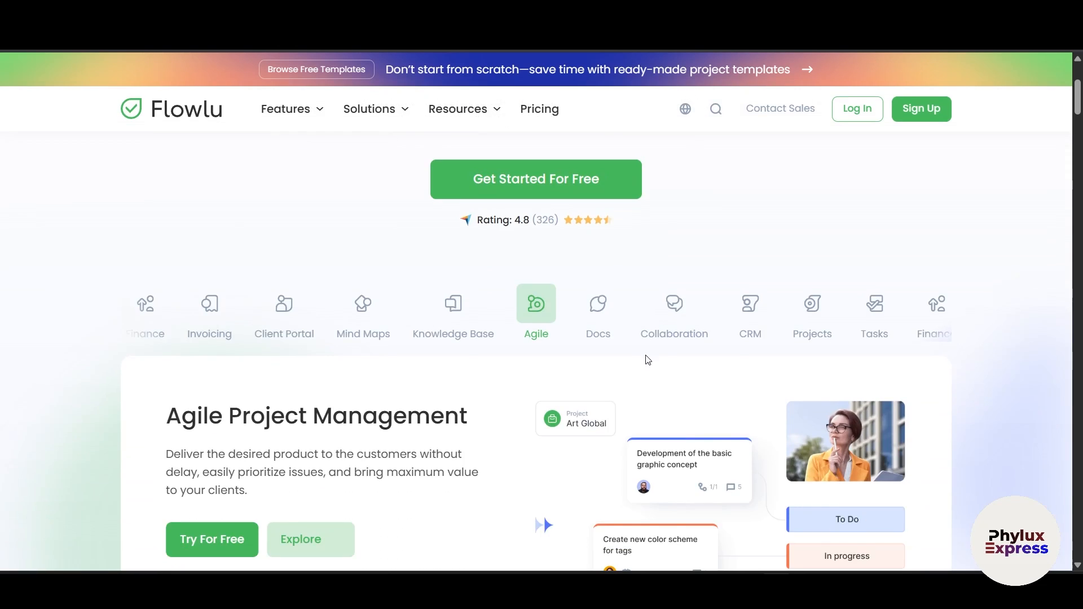
{"action": "scroll", "coordinate": [657, 349], "scroll_direction": "up", "scroll_amount": 3}
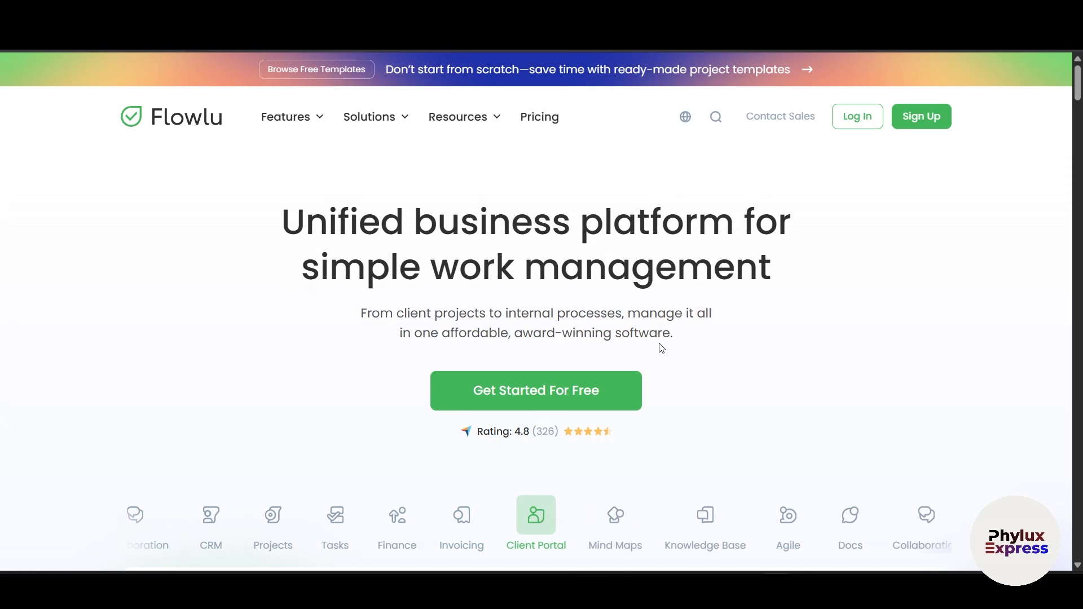
{"action": "scroll", "coordinate": [733, 358], "scroll_direction": "down", "scroll_amount": 2}
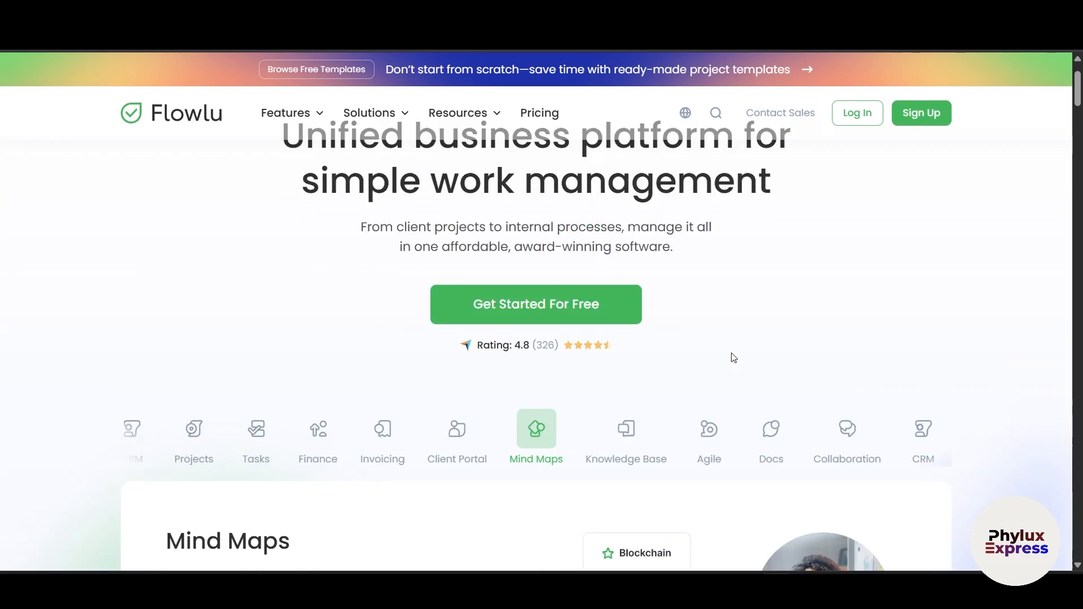
{"action": "scroll", "coordinate": [734, 358], "scroll_direction": "up", "scroll_amount": 2}
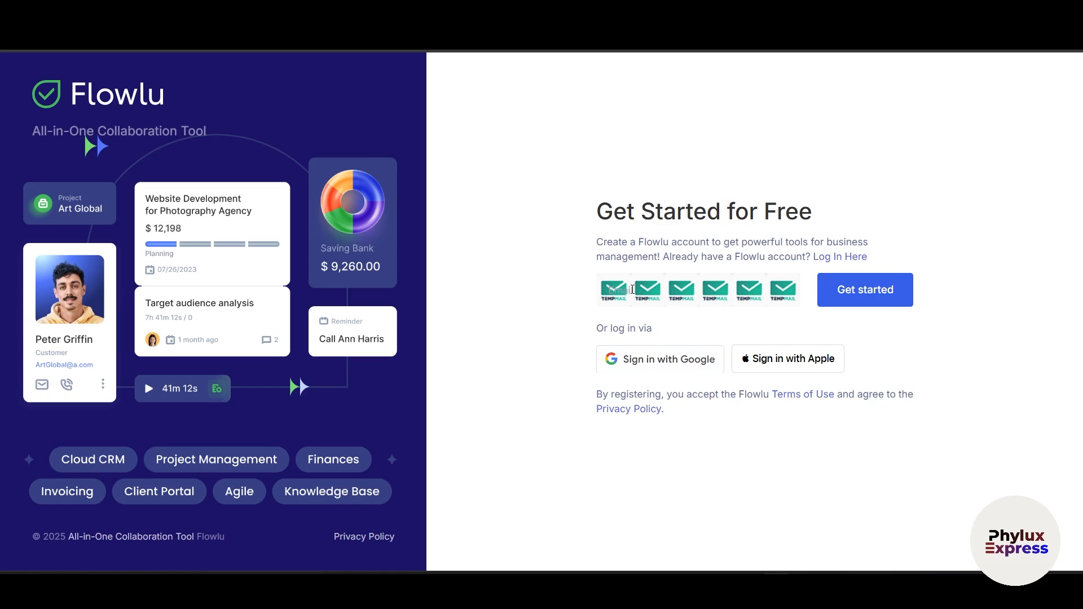
{"action": "left_click", "coordinate": [647, 291]}
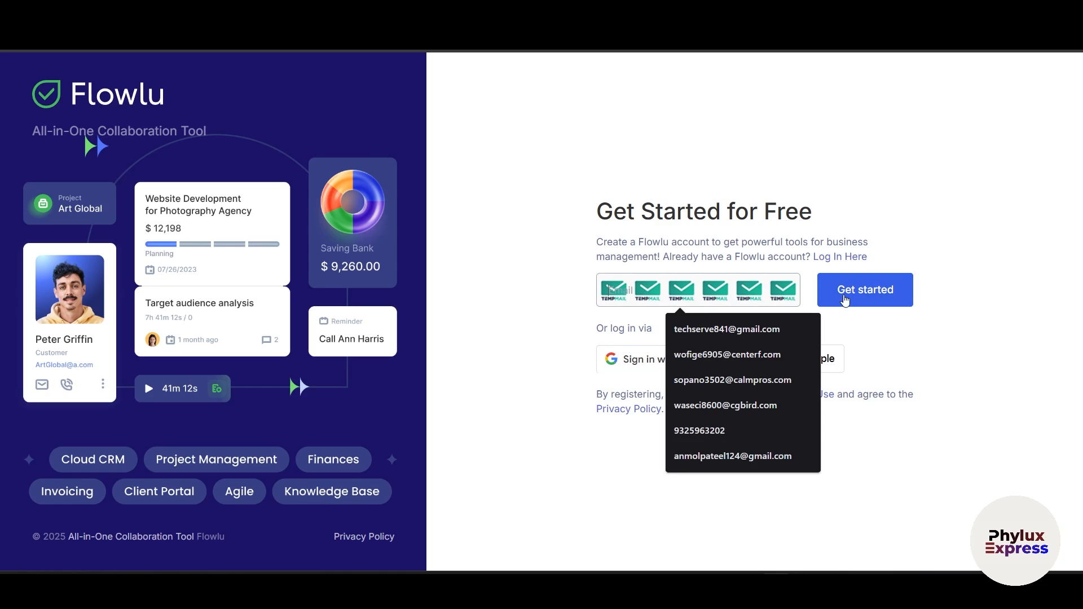
{"action": "left_click", "coordinate": [571, 285]}
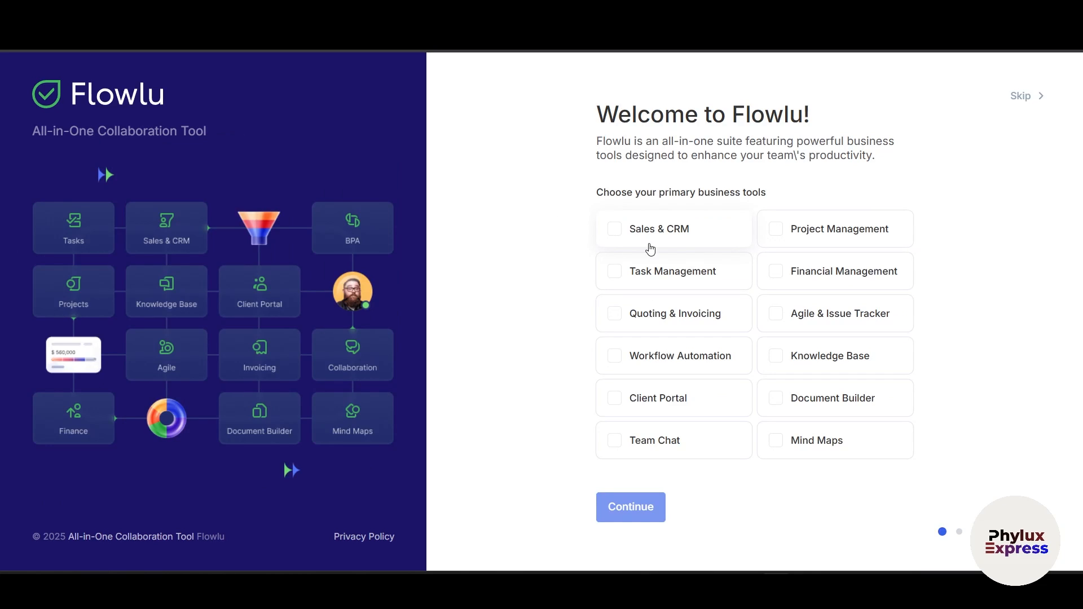
Step: Choose Sales & CRM, Task Management, Workflow Automation, Project Management and Financial Management as the primary business tools and continue
{"action": "left_click", "coordinate": [713, 239]}
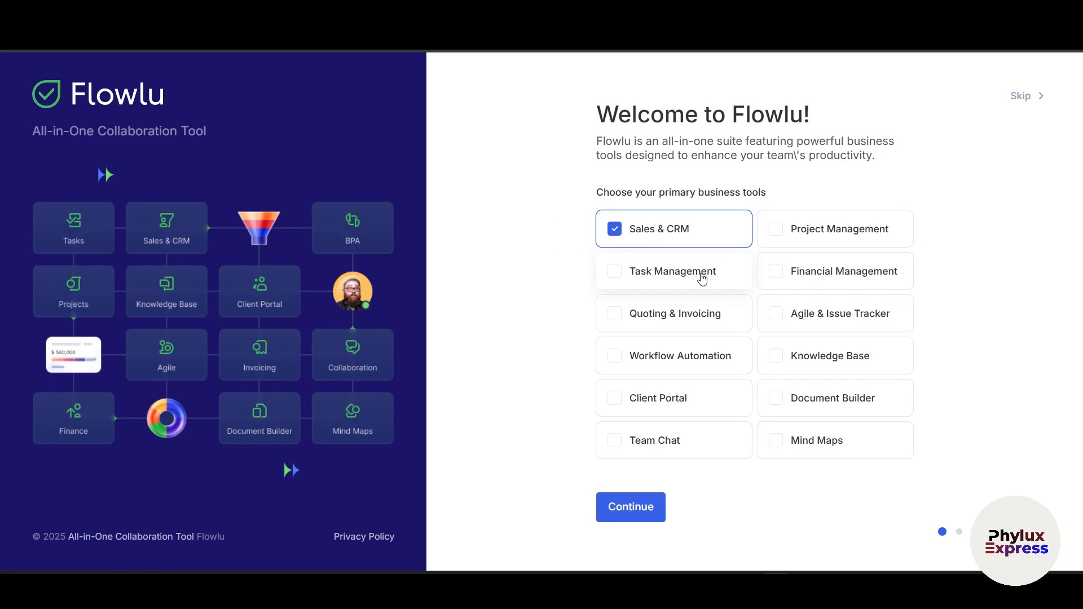
{"action": "left_click", "coordinate": [702, 276]}
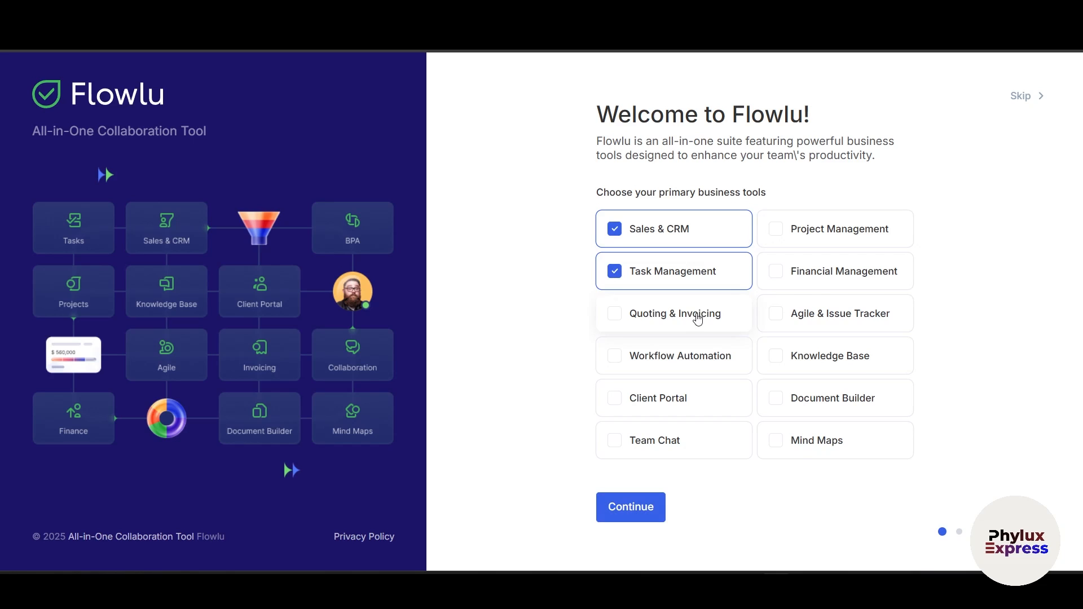
{"action": "left_click", "coordinate": [695, 368]}
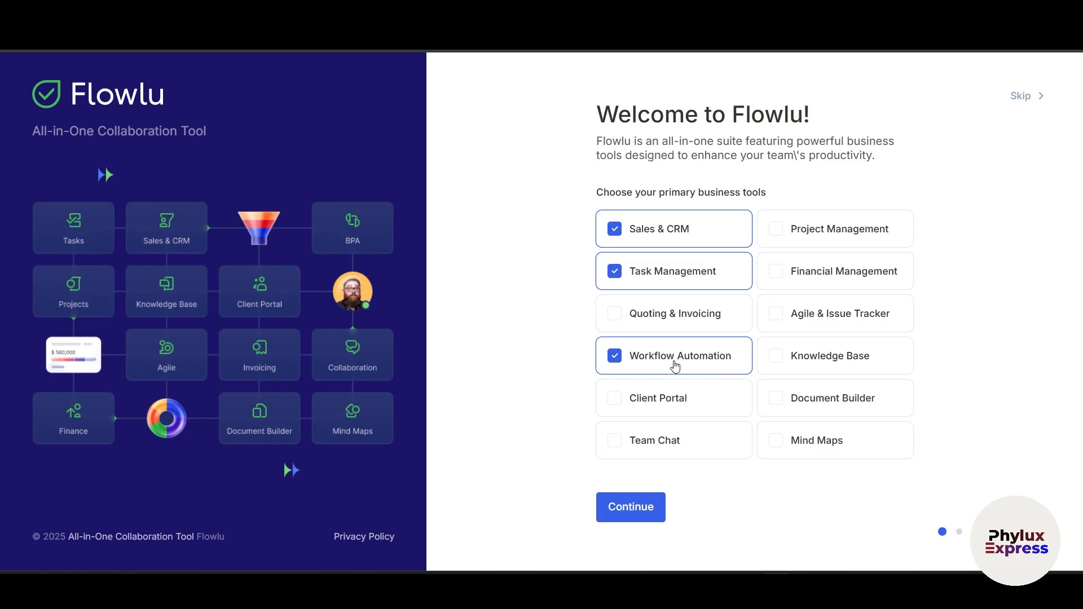
{"action": "left_click", "coordinate": [834, 230]}
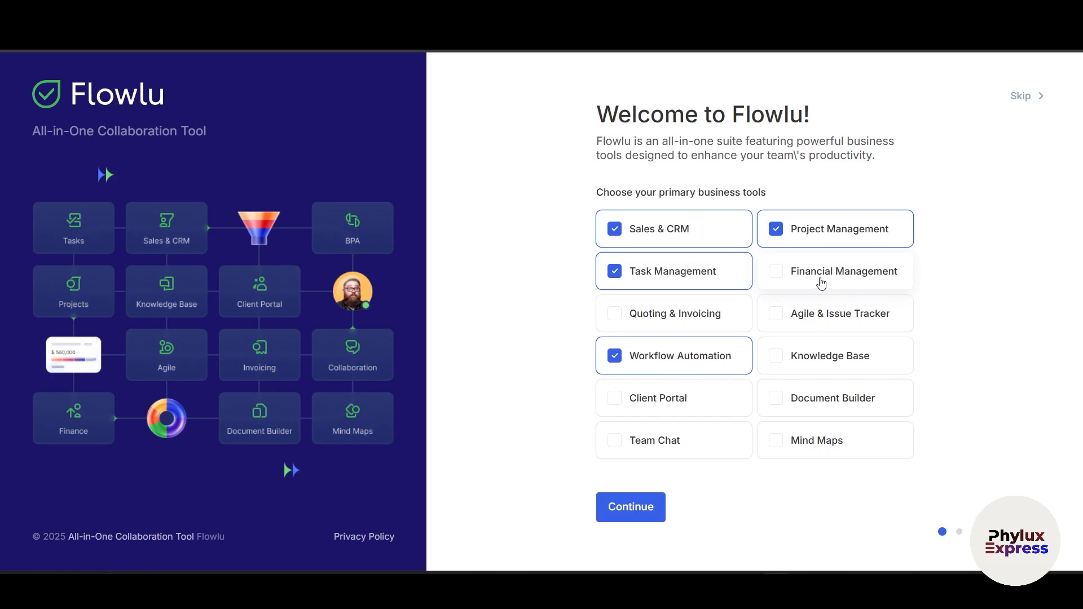
{"action": "left_click", "coordinate": [822, 284]}
{"action": "left_click", "coordinate": [606, 520]}
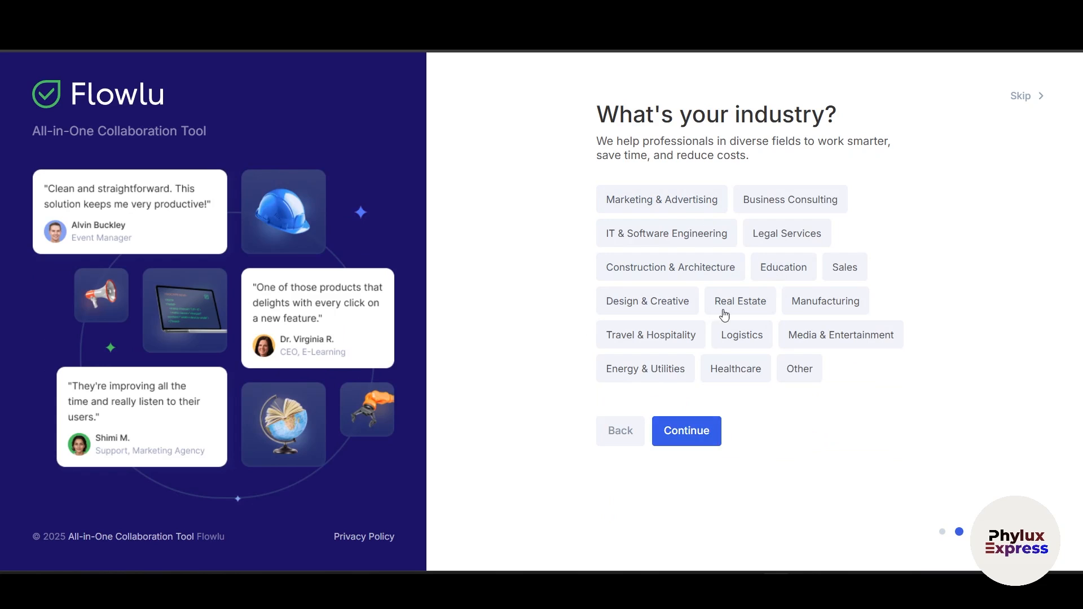
Step: Choose Marketing & Advertising as the industry and Twitter as the source for hearing about the product
{"action": "left_click", "coordinate": [654, 201]}
{"action": "left_click", "coordinate": [710, 439]}
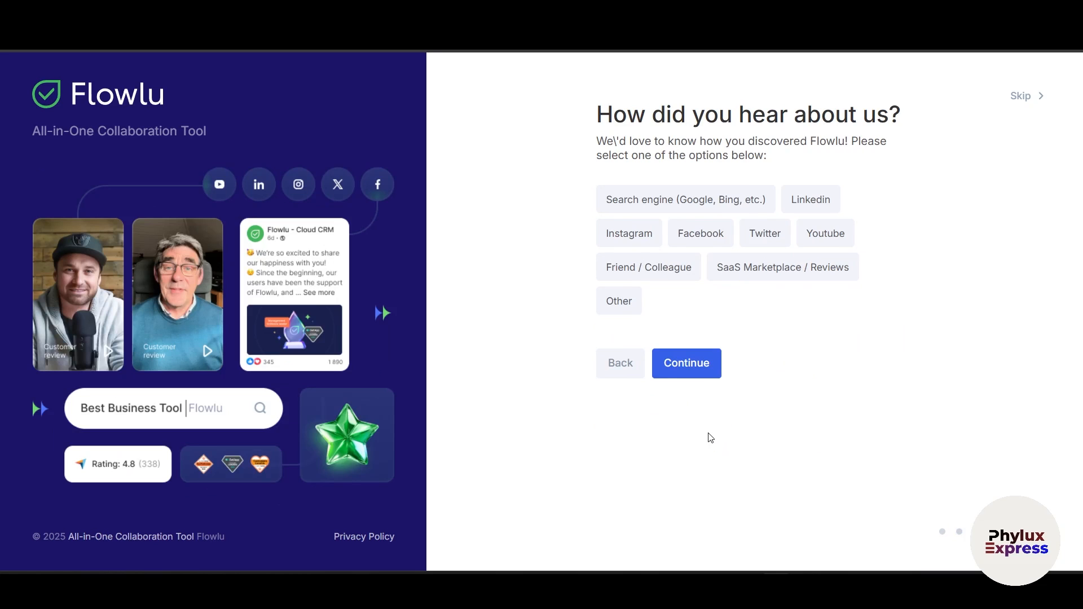
{"action": "left_click_drag", "start_coordinate": [586, 116], "coordinate": [901, 116]}
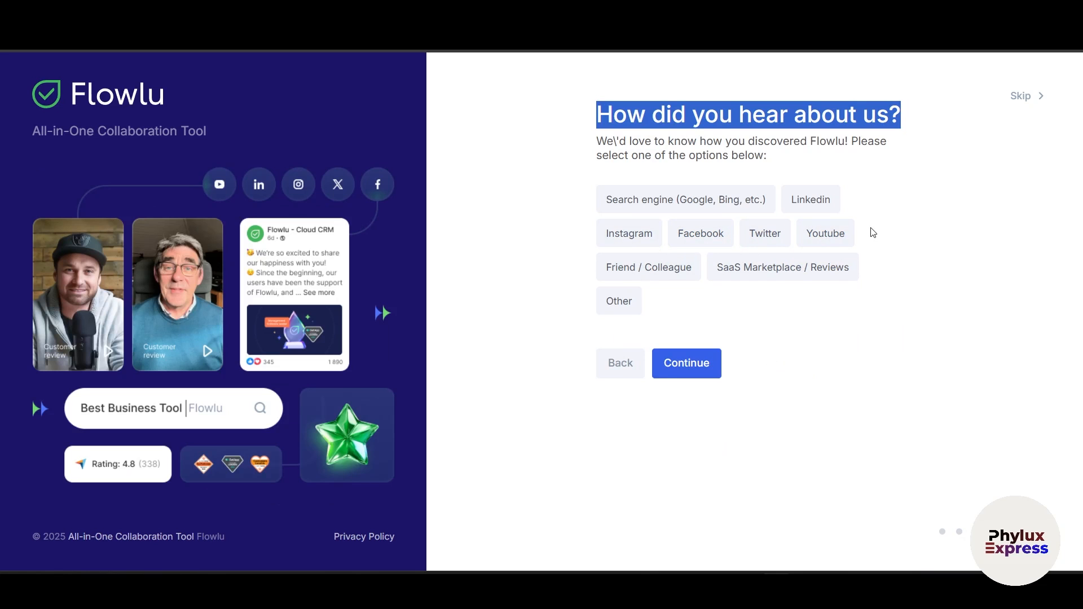
{"action": "left_click", "coordinate": [759, 243]}
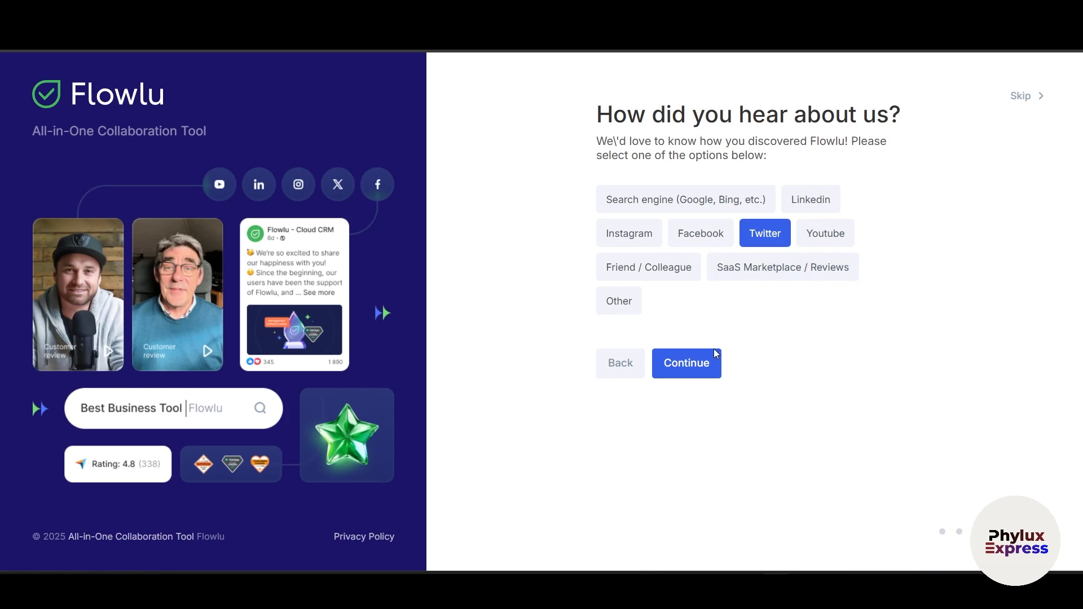
{"action": "left_click", "coordinate": [714, 357]}
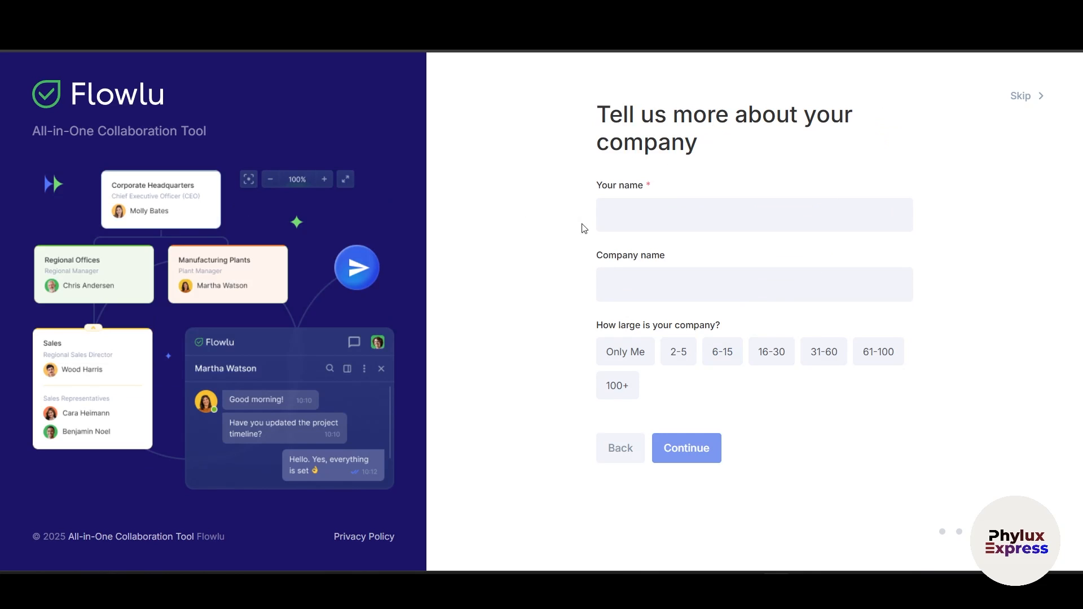
Step: Continue past the company details form to the preferences
{"action": "left_click", "coordinate": [636, 216]}
{"action": "left_click", "coordinate": [605, 279]}
{"action": "left_click", "coordinate": [508, 337]}
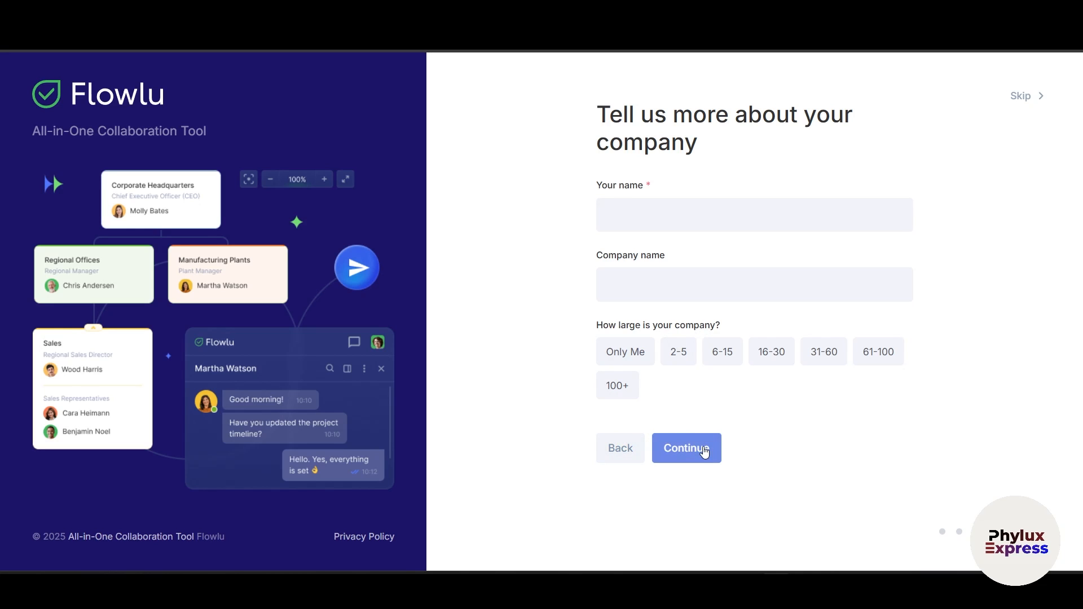
{"action": "left_click", "coordinate": [704, 452]}
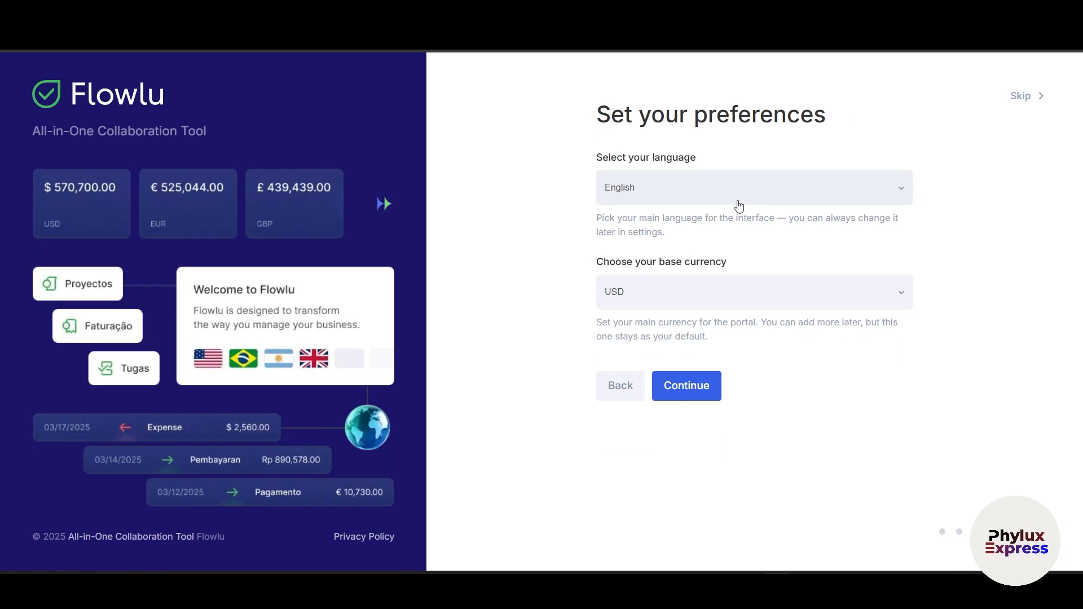
Step: Accept English as the interface language and USD as the base currency
{"action": "left_click_drag", "start_coordinate": [551, 164], "coordinate": [745, 165]}
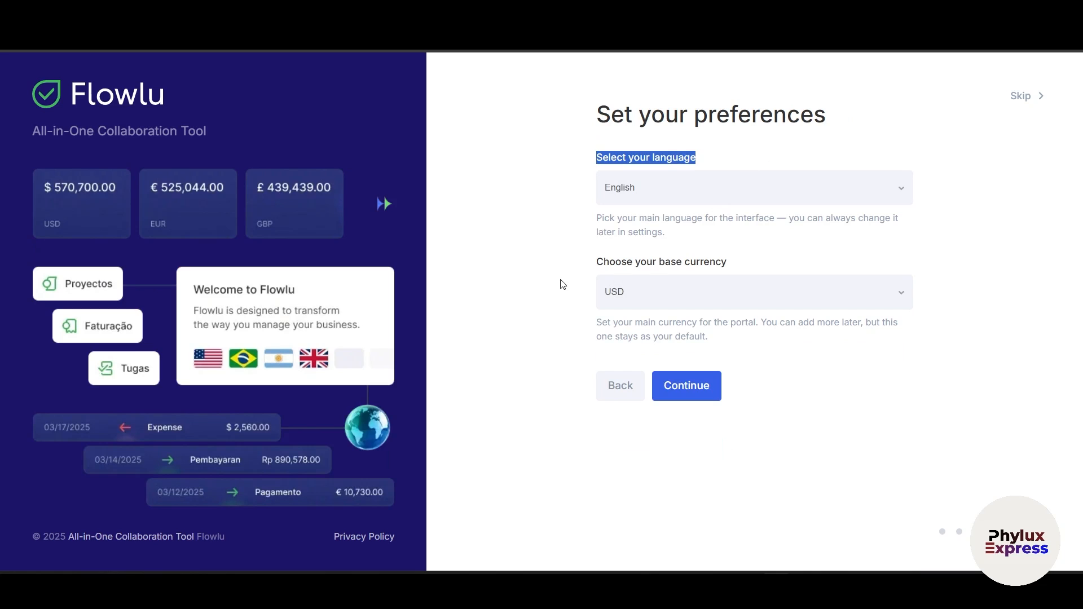
{"action": "left_click_drag", "start_coordinate": [560, 280], "coordinate": [774, 254]}
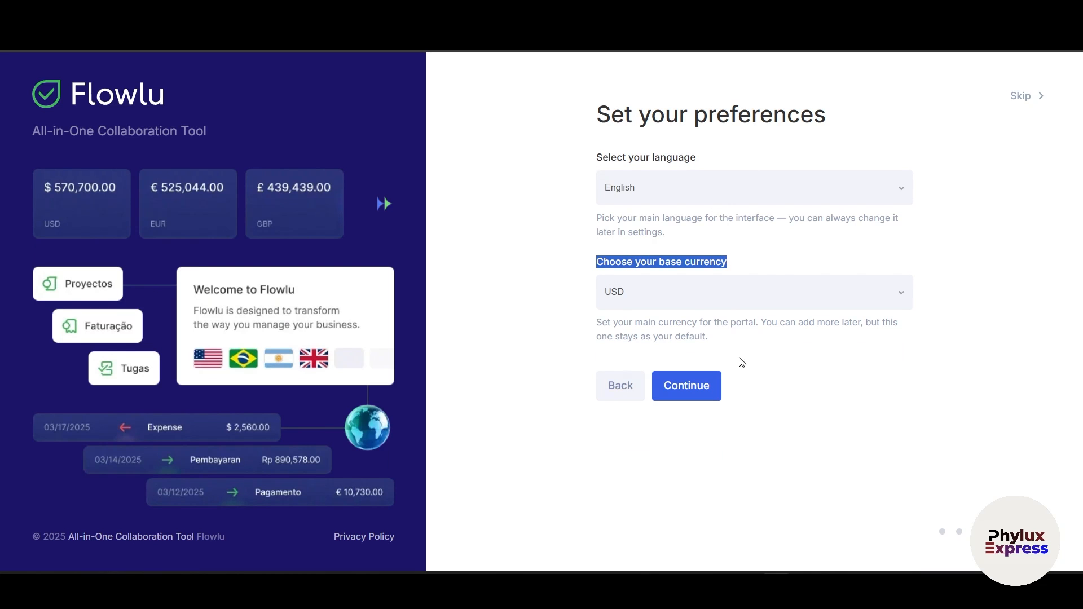
{"action": "left_click", "coordinate": [712, 390]}
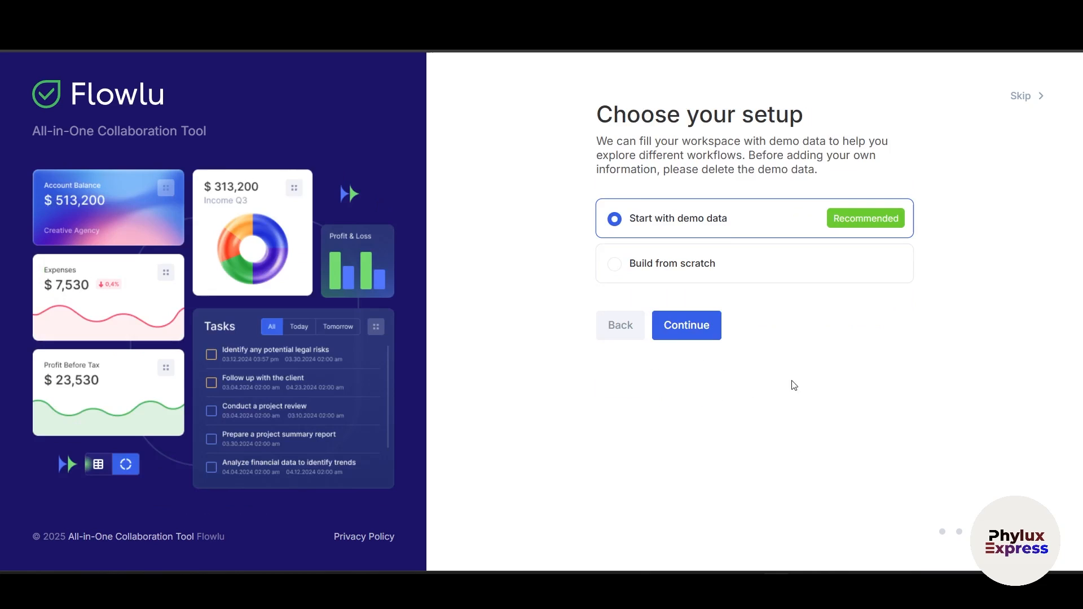
Step: Skip the choice of workspace setup and finish the onboarding to enter the workspace
{"action": "left_click_drag", "start_coordinate": [583, 127], "coordinate": [819, 127]}
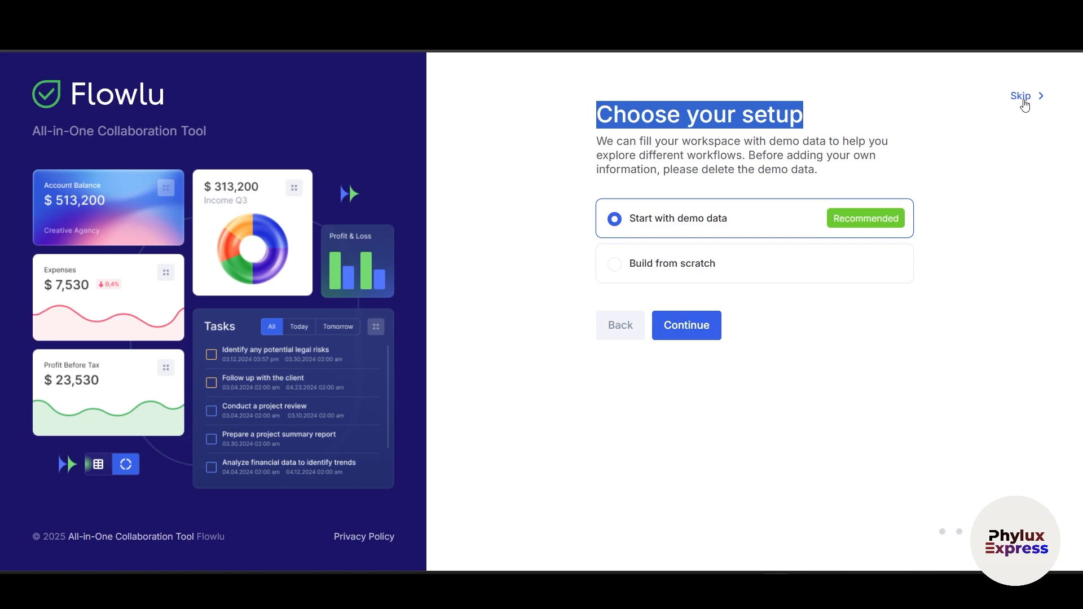
{"action": "left_click", "coordinate": [1035, 95]}
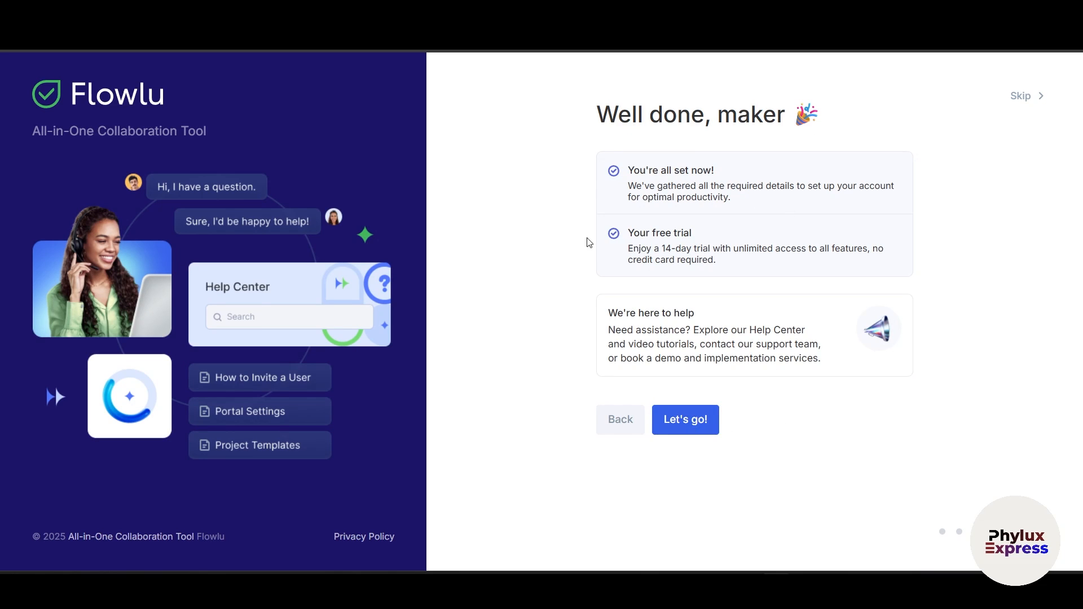
{"action": "left_click_drag", "start_coordinate": [579, 248], "coordinate": [733, 248]}
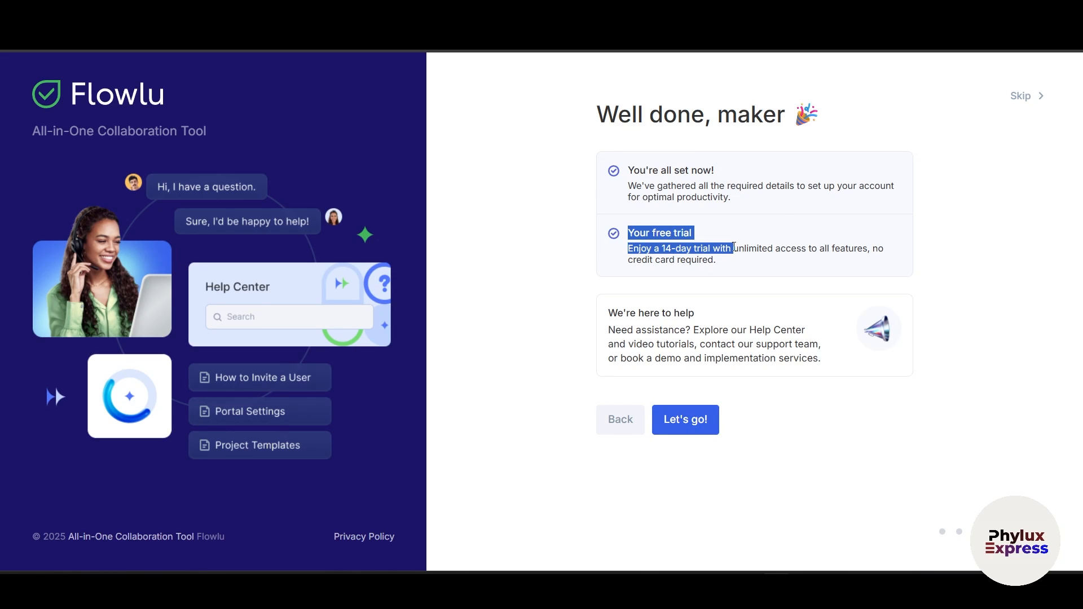
{"action": "left_click", "coordinate": [685, 420]}
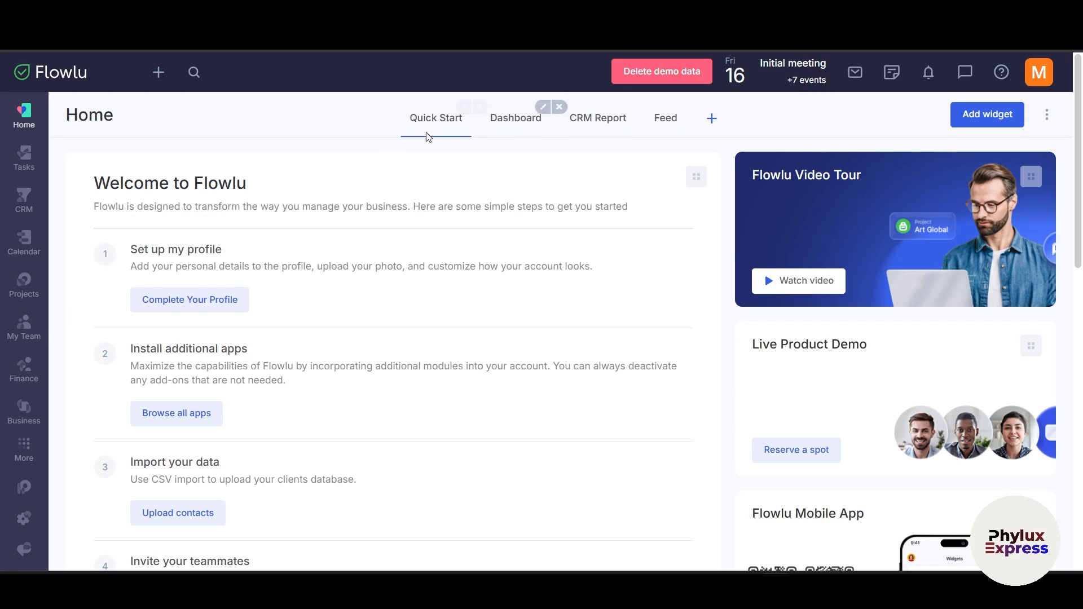
Step: Review the dashboards offered on the Home page and its Quick Start steps
{"action": "mouse_move", "coordinate": [461, 136]}
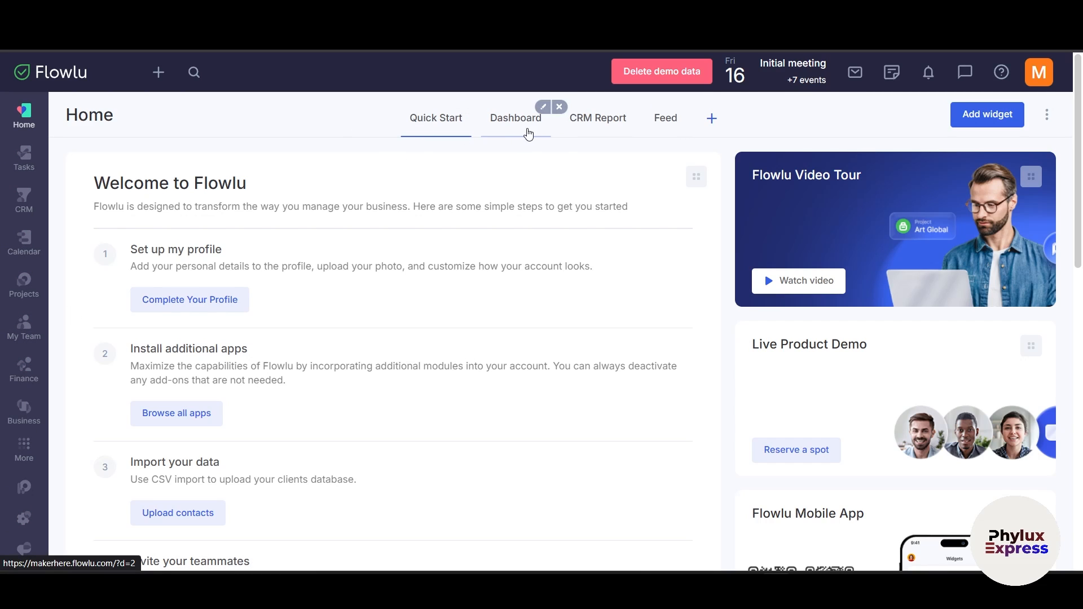
{"action": "mouse_move", "coordinate": [595, 126]}
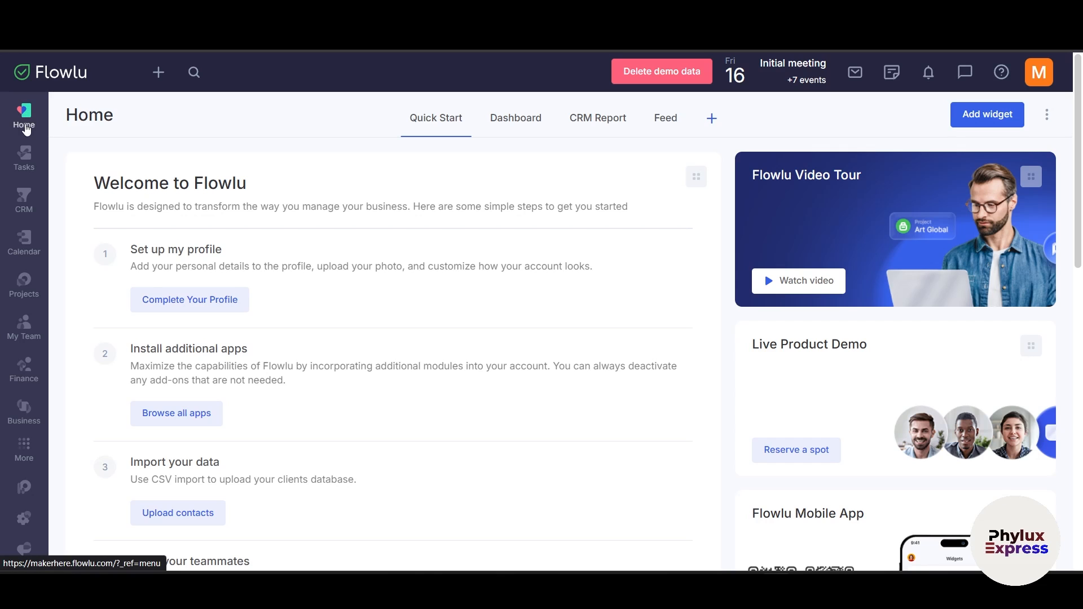
{"action": "left_click", "coordinate": [25, 126]}
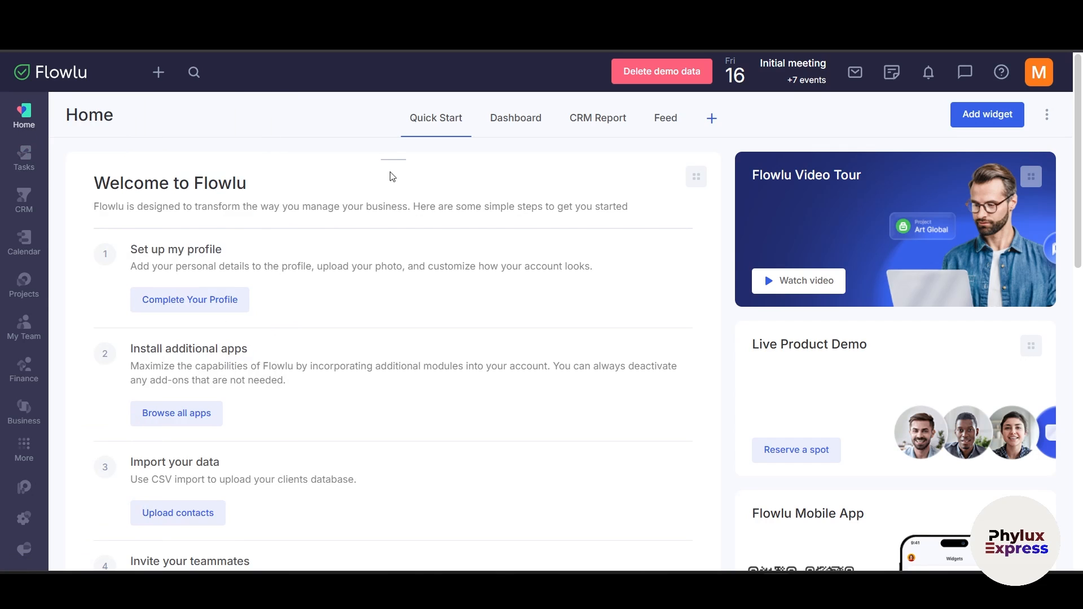
{"action": "scroll", "coordinate": [252, 285], "scroll_direction": "down", "scroll_amount": 7}
{"action": "scroll", "coordinate": [175, 346], "scroll_direction": "up", "scroll_amount": 5}
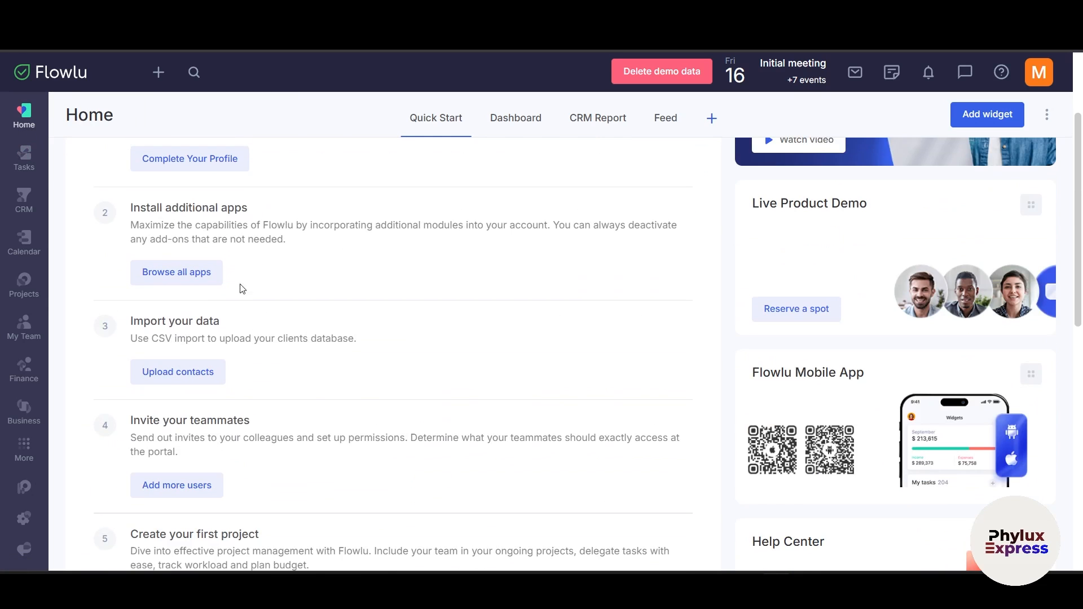
Step: Examine the views and entries offered in the Tasks and CRM sections
{"action": "left_click", "coordinate": [32, 162]}
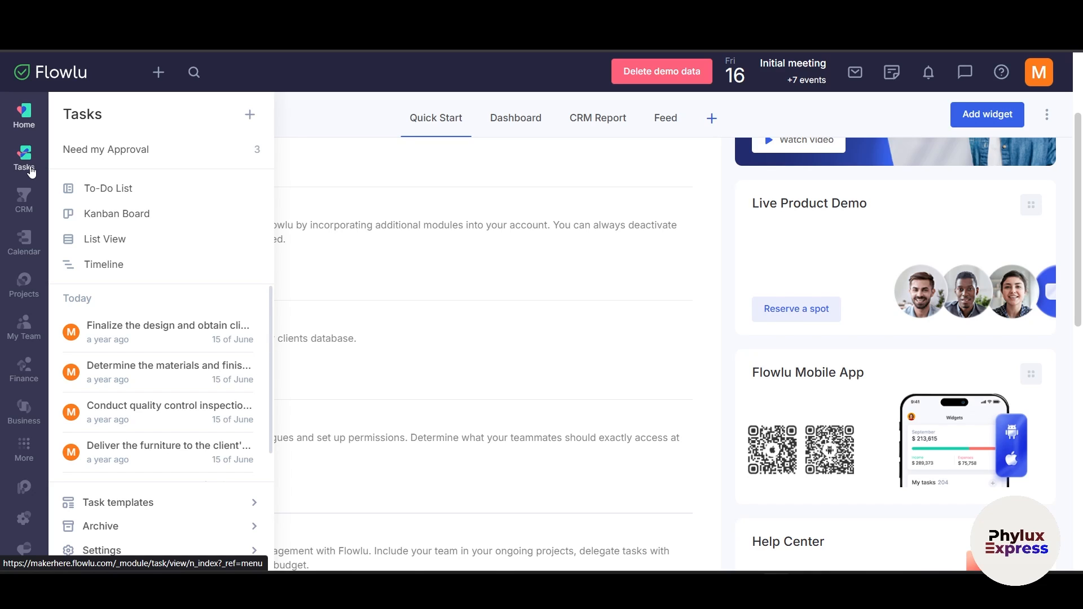
{"action": "scroll", "coordinate": [135, 225], "scroll_direction": "down", "scroll_amount": 3}
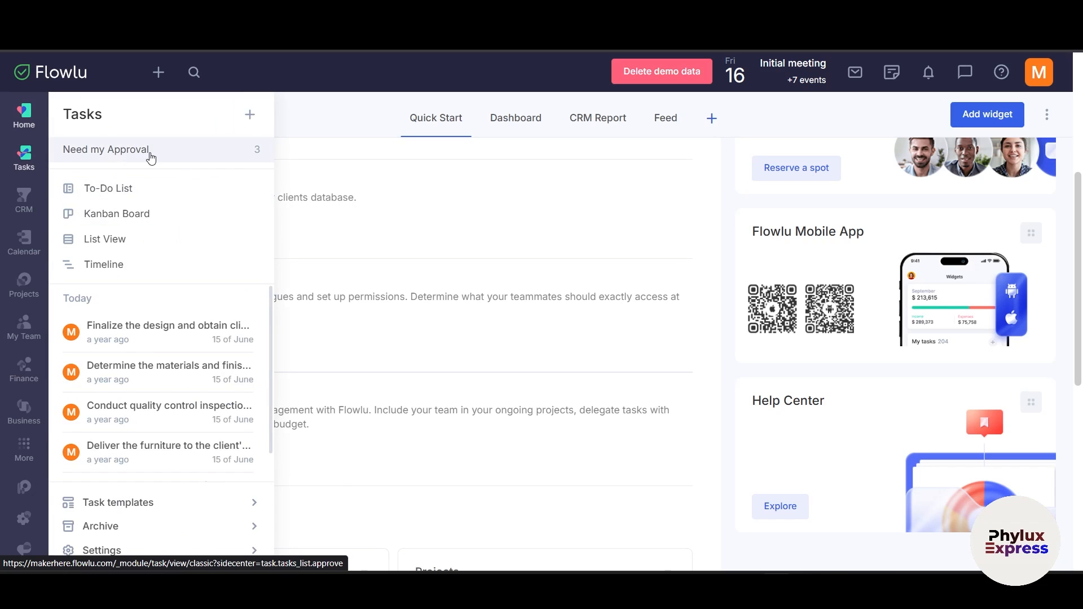
{"action": "scroll", "coordinate": [152, 314], "scroll_direction": "down", "scroll_amount": 1}
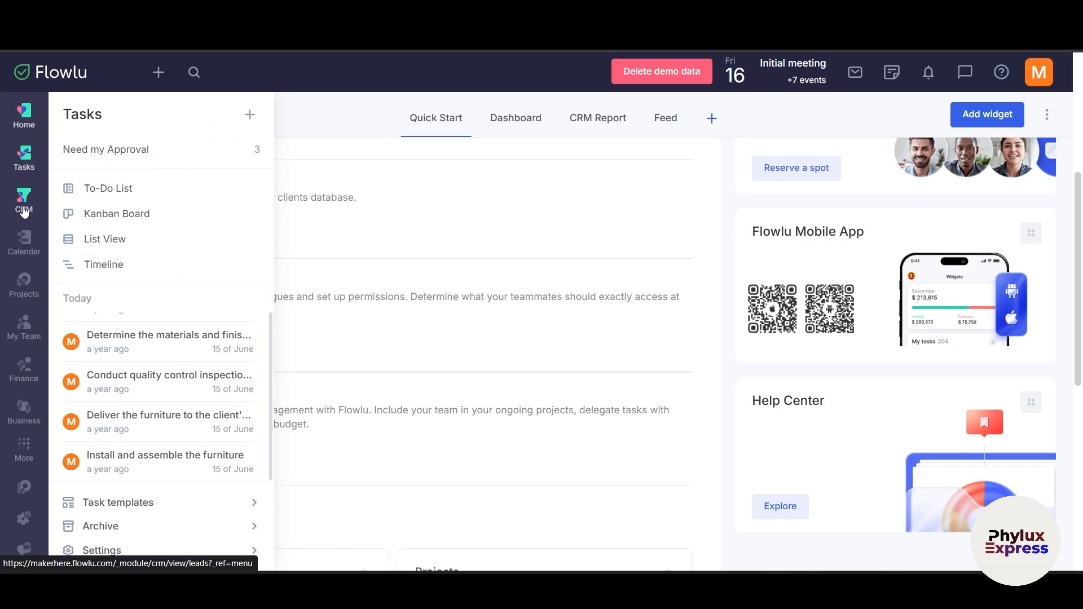
{"action": "mouse_move", "coordinate": [24, 212]}
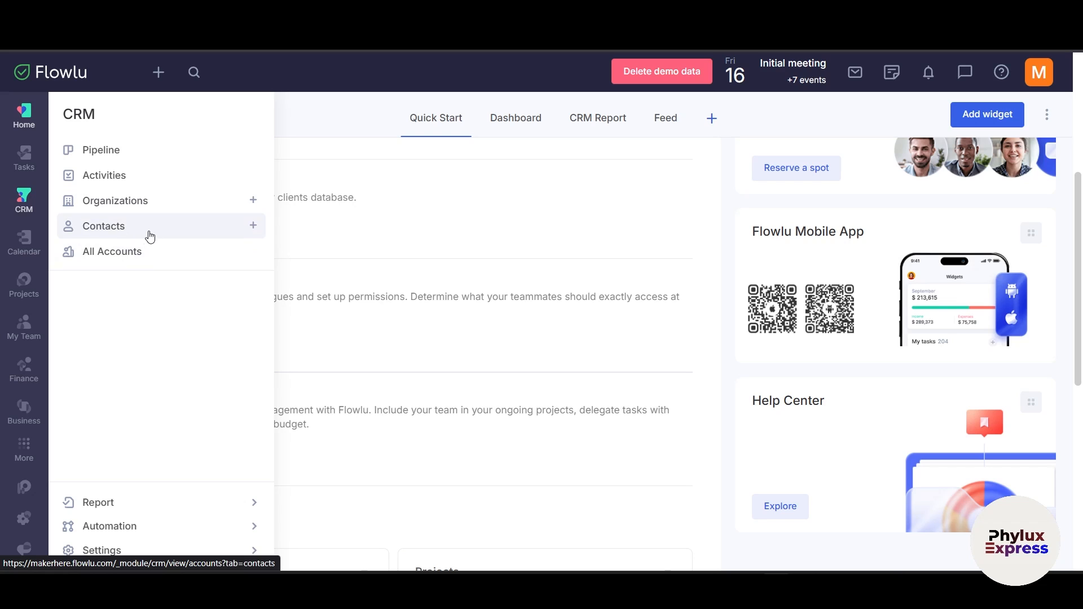
Step: Open the Calendar, allow site notifications and bring up the new-entry choices for Tuesday 13 at 6:30 am
{"action": "left_click", "coordinate": [24, 243]}
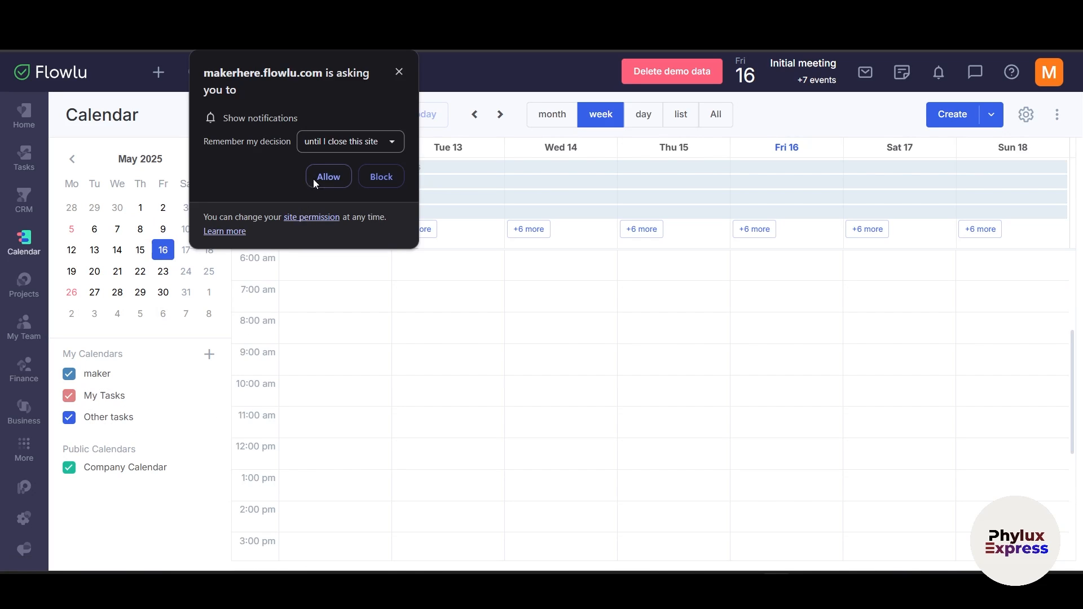
{"action": "left_click", "coordinate": [328, 178]}
{"action": "left_click", "coordinate": [498, 279]}
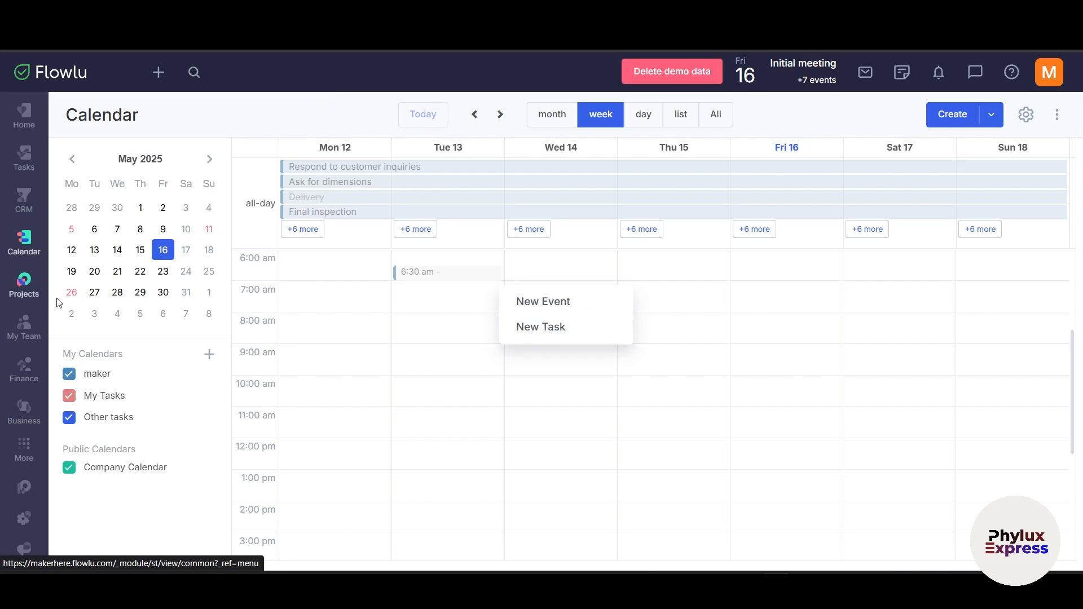
Step: Examine the entries offered in the Projects, My Team, Finance and Business Processes sections
{"action": "left_click", "coordinate": [25, 287]}
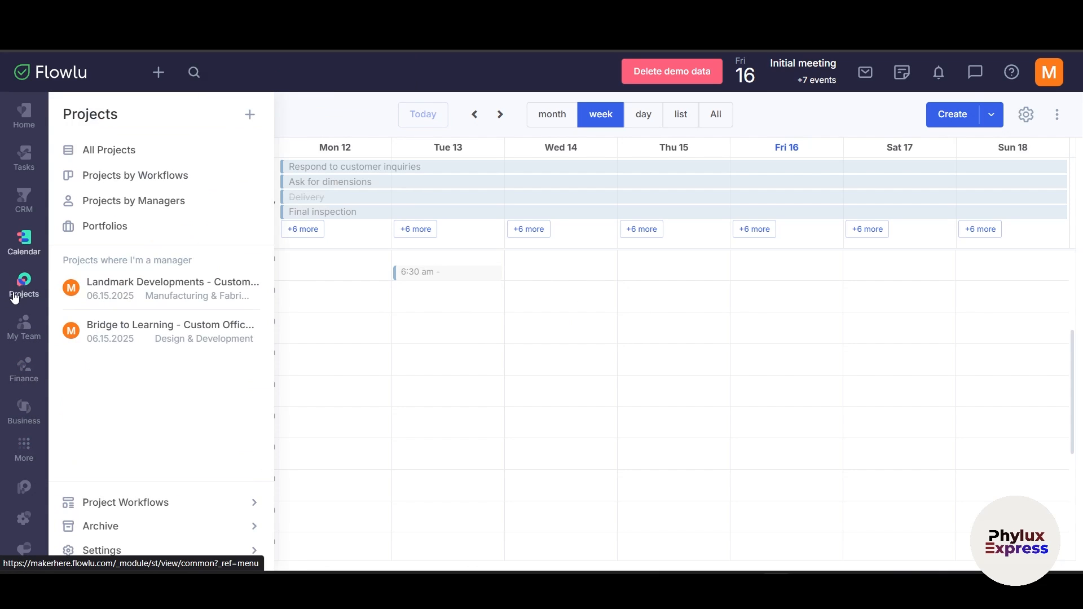
{"action": "left_click", "coordinate": [19, 291]}
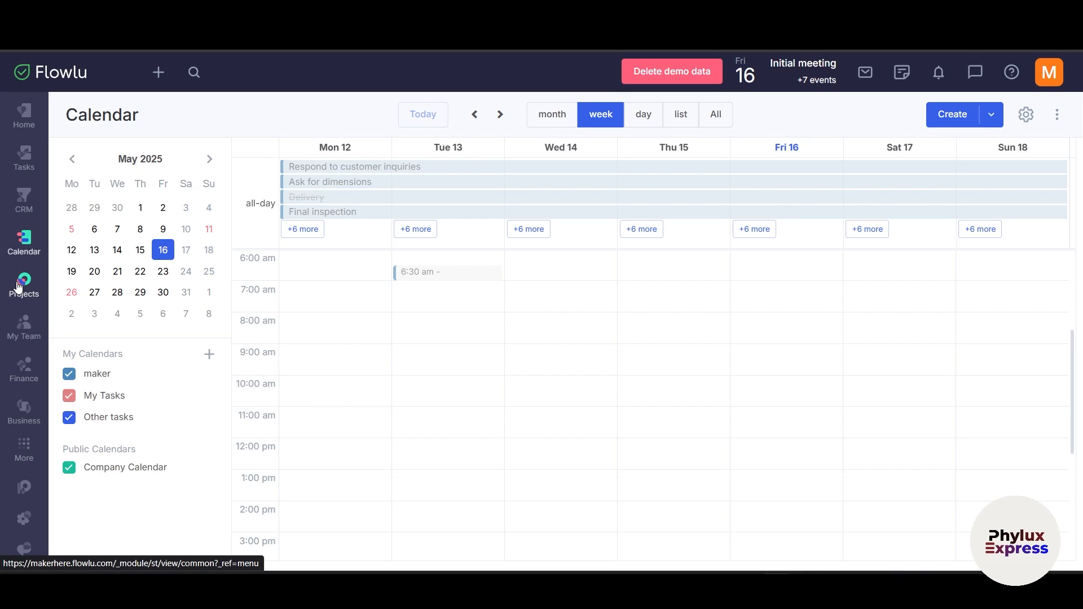
{"action": "left_click", "coordinate": [18, 287]}
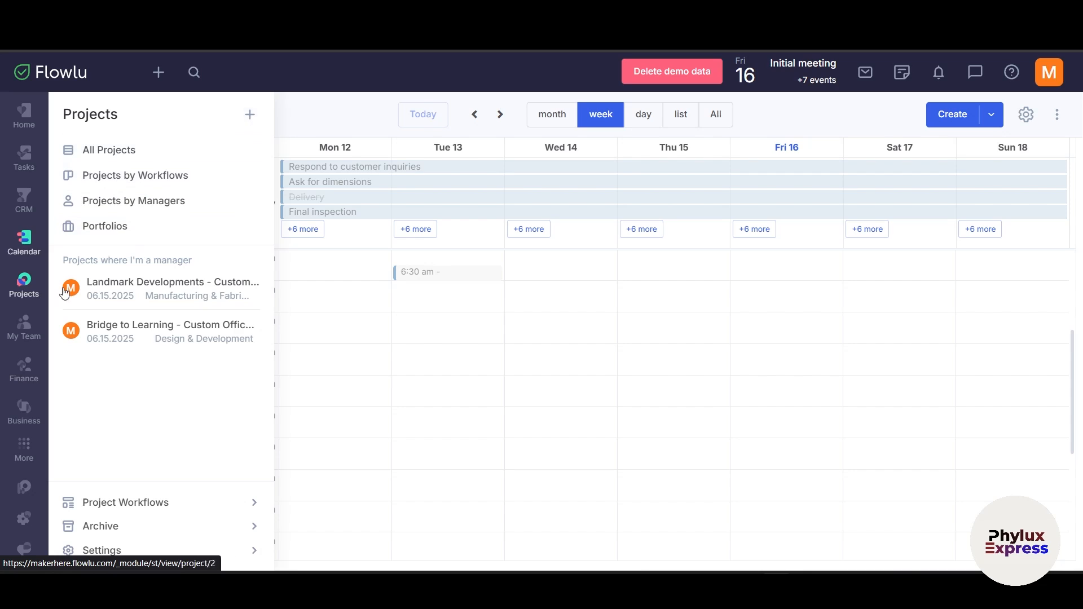
{"action": "mouse_move", "coordinate": [24, 330]}
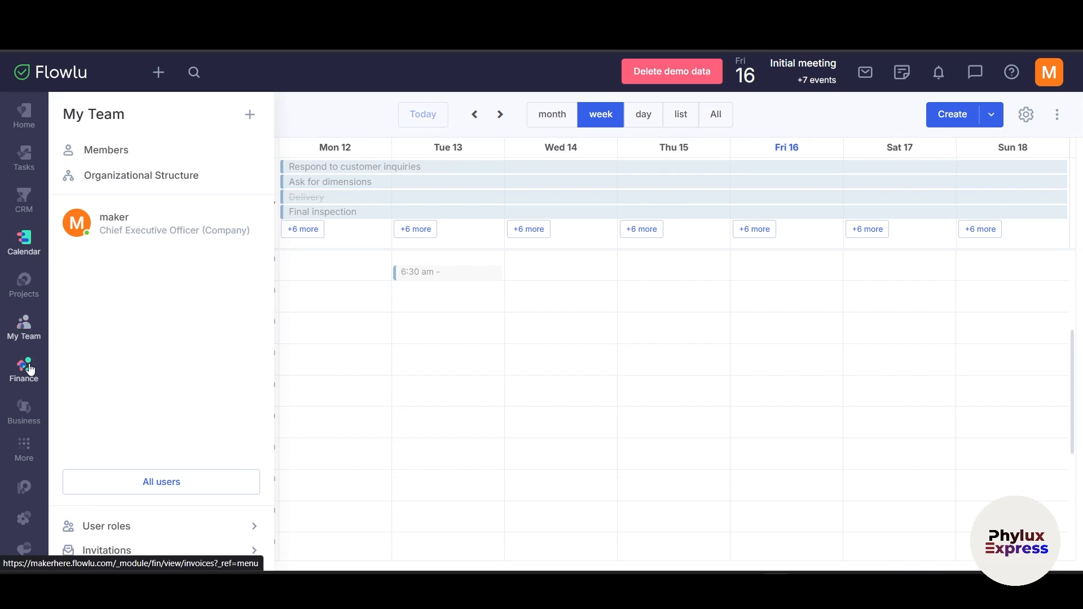
{"action": "mouse_move", "coordinate": [31, 369]}
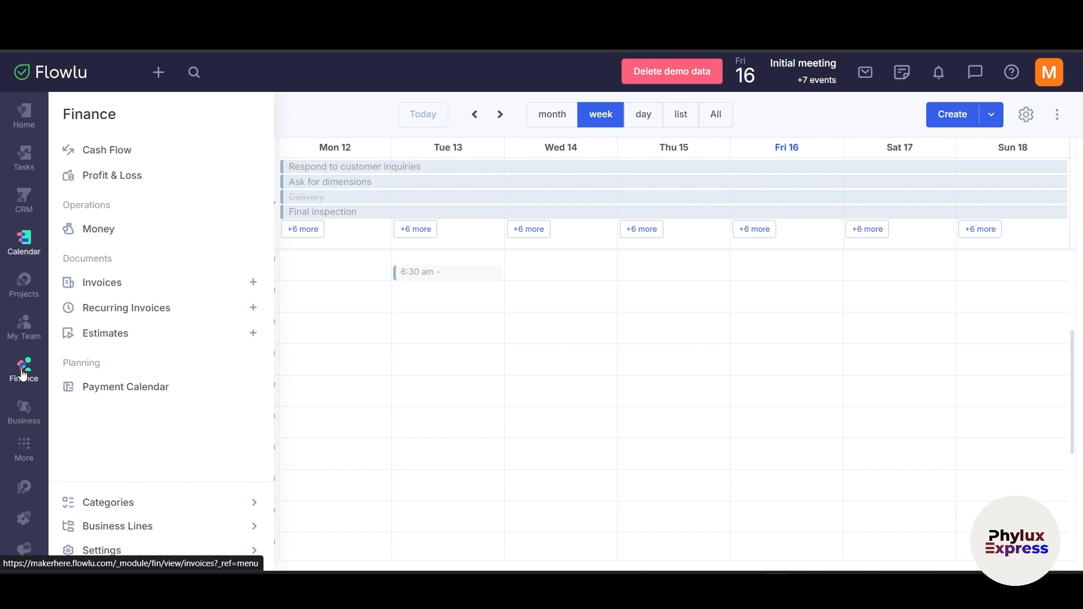
{"action": "mouse_move", "coordinate": [22, 420]}
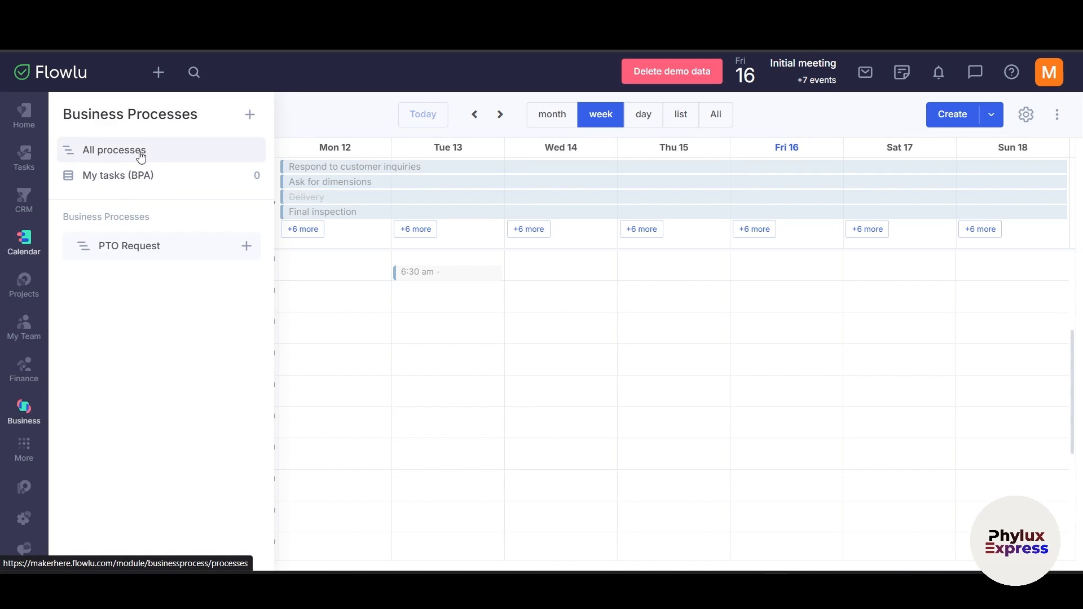
{"action": "mouse_move", "coordinate": [24, 460]}
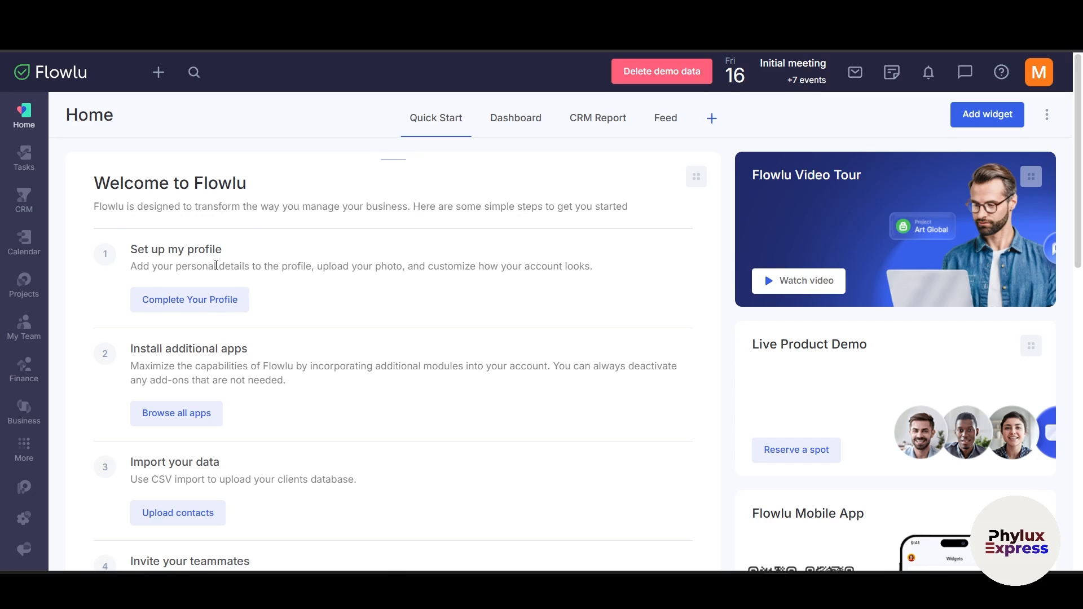
Step: Read through the Quick Start steps on the Home page and the Resources listed below them
{"action": "scroll", "coordinate": [581, 248], "scroll_direction": "down", "scroll_amount": 3}
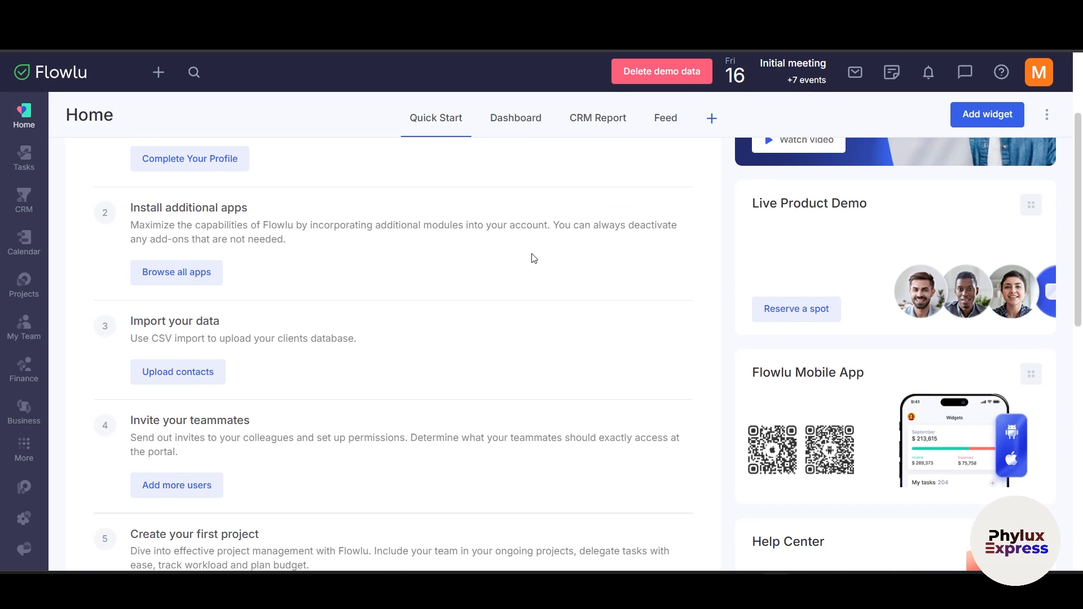
{"action": "scroll", "coordinate": [188, 328], "scroll_direction": "down", "scroll_amount": 1}
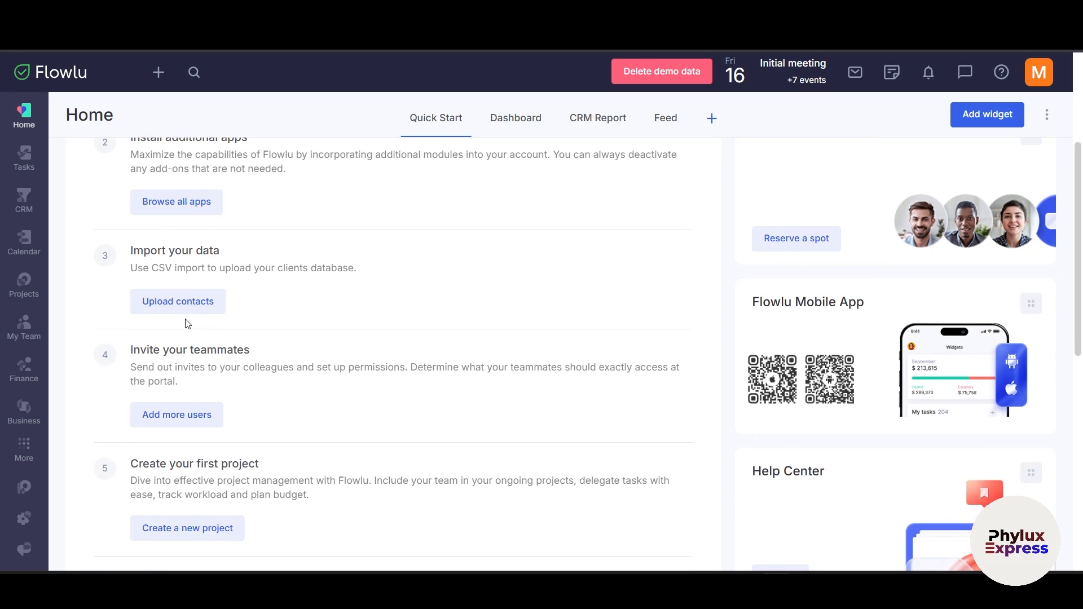
{"action": "scroll", "coordinate": [198, 350], "scroll_direction": "down", "scroll_amount": 3}
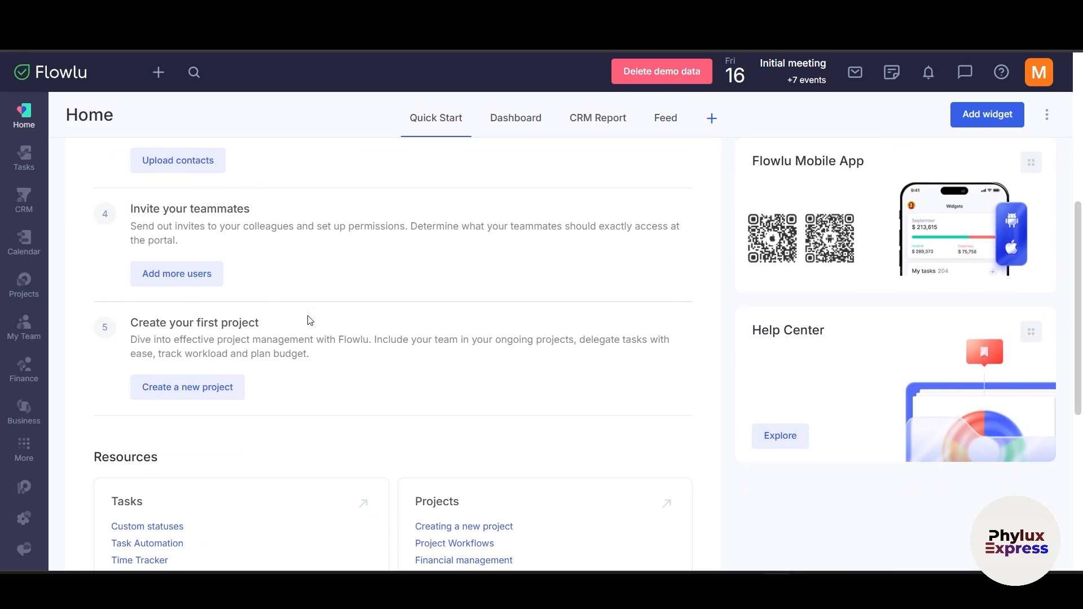
{"action": "scroll", "coordinate": [339, 332], "scroll_direction": "up", "scroll_amount": 6}
{"action": "scroll", "coordinate": [295, 242], "scroll_direction": "down", "scroll_amount": 6}
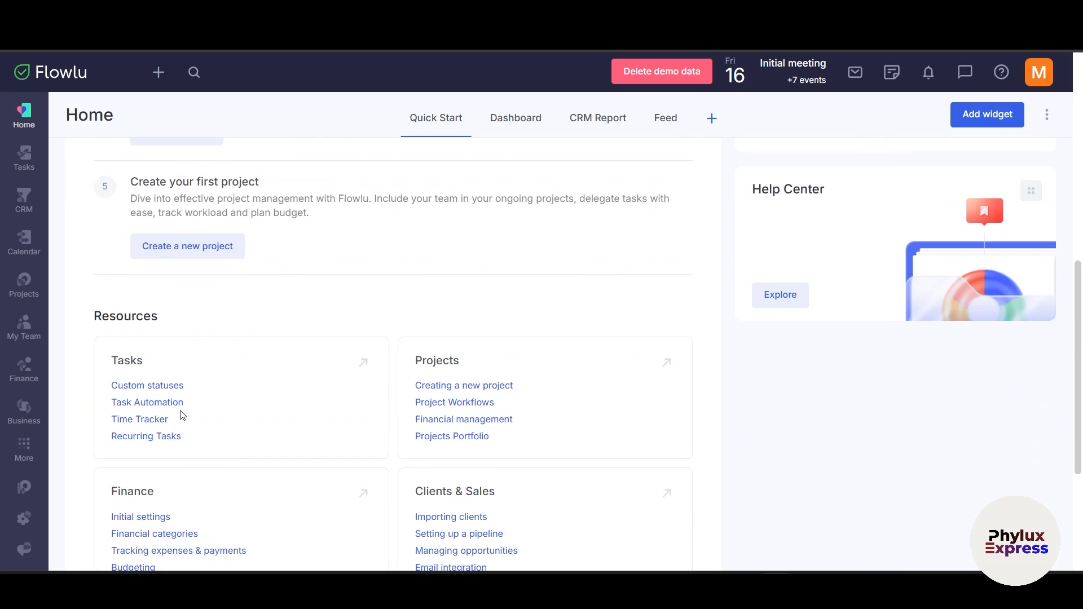
{"action": "scroll", "coordinate": [257, 293], "scroll_direction": "up", "scroll_amount": 5}
Step: Open the Home page's Dashboard and review its project, finance, activity and client widgets
{"action": "left_click", "coordinate": [497, 127]}
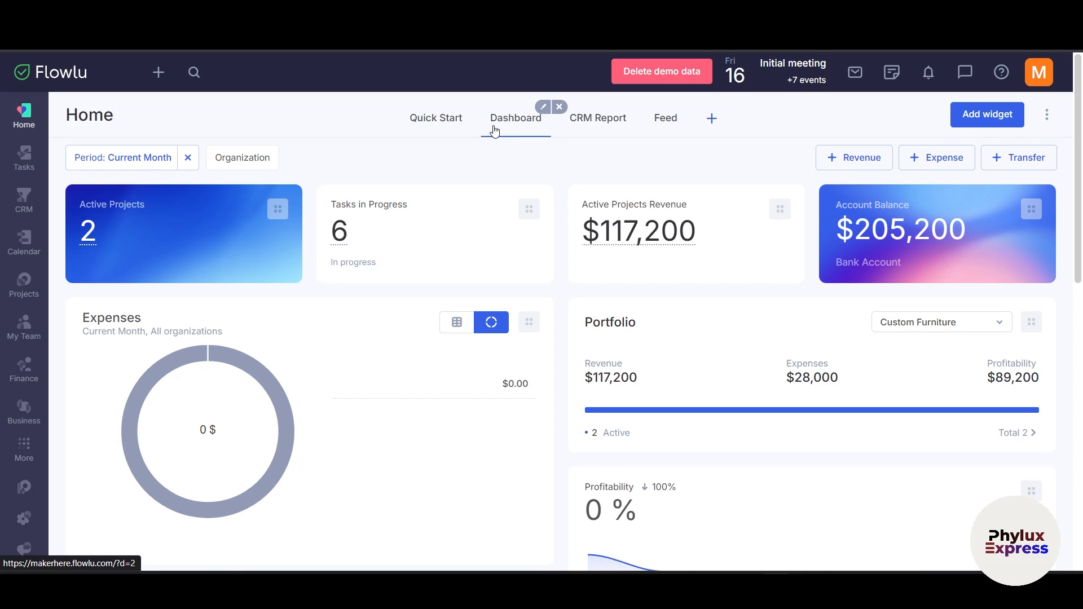
{"action": "scroll", "coordinate": [528, 254], "scroll_direction": "down", "scroll_amount": 8}
{"action": "scroll", "coordinate": [679, 279], "scroll_direction": "up", "scroll_amount": 7}
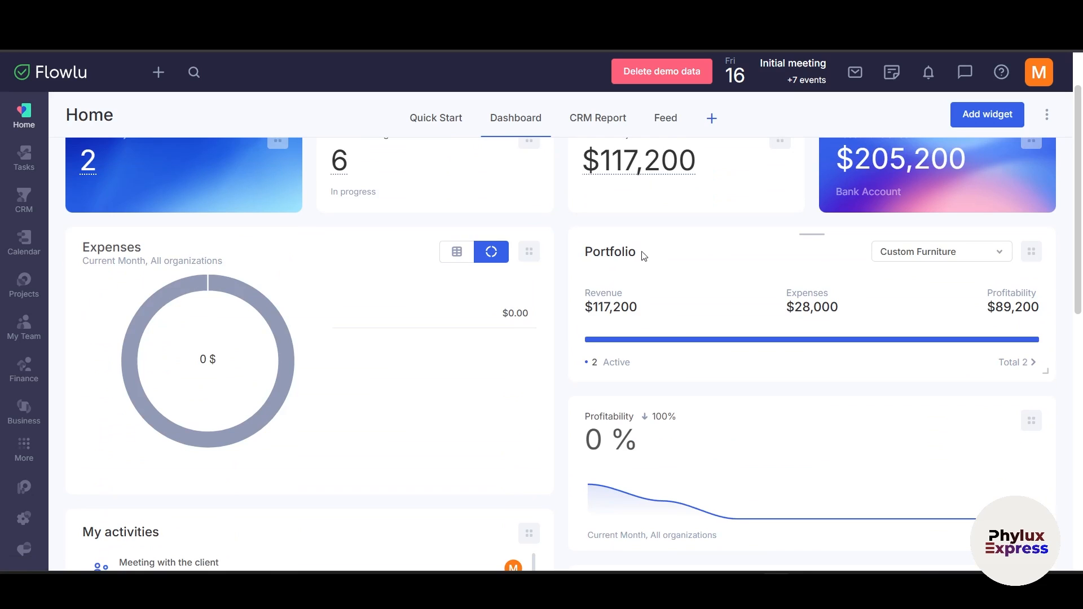
{"action": "scroll", "coordinate": [588, 257], "scroll_direction": "down", "scroll_amount": 5}
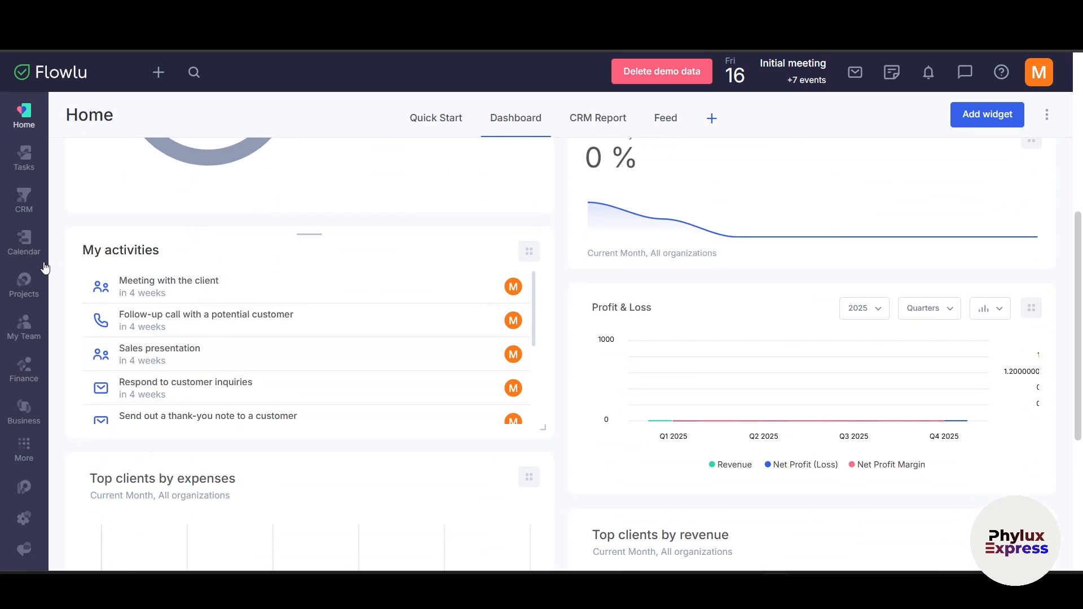
{"action": "scroll", "coordinate": [635, 457], "scroll_direction": "down", "scroll_amount": 2}
{"action": "scroll", "coordinate": [634, 457], "scroll_direction": "up", "scroll_amount": 1}
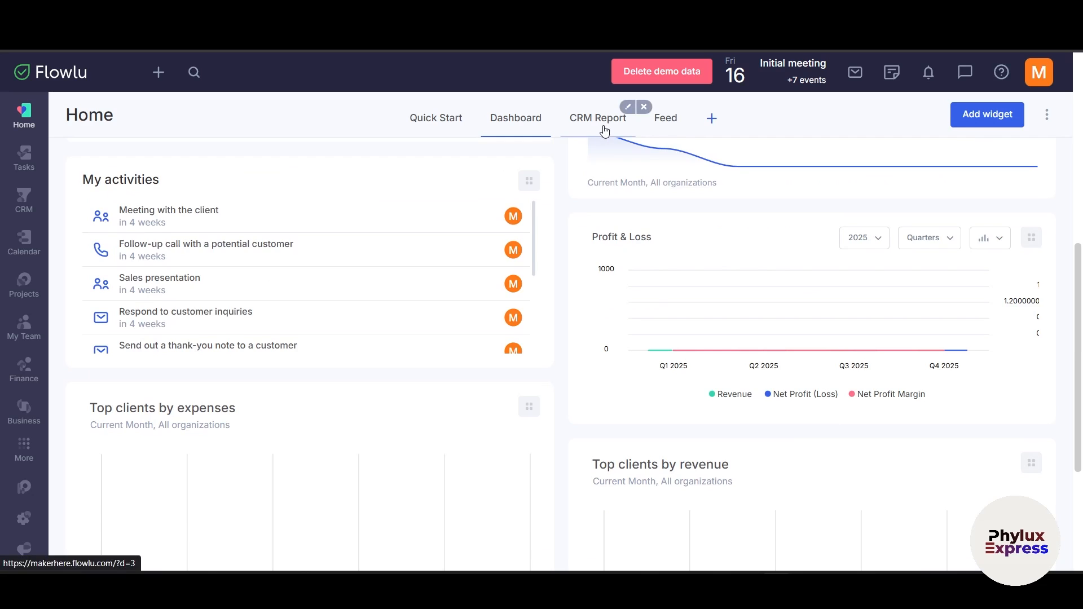
Step: Open the CRM Report and review its opportunity figures, sales pipeline and opportunity loss reasons
{"action": "left_click", "coordinate": [599, 118]}
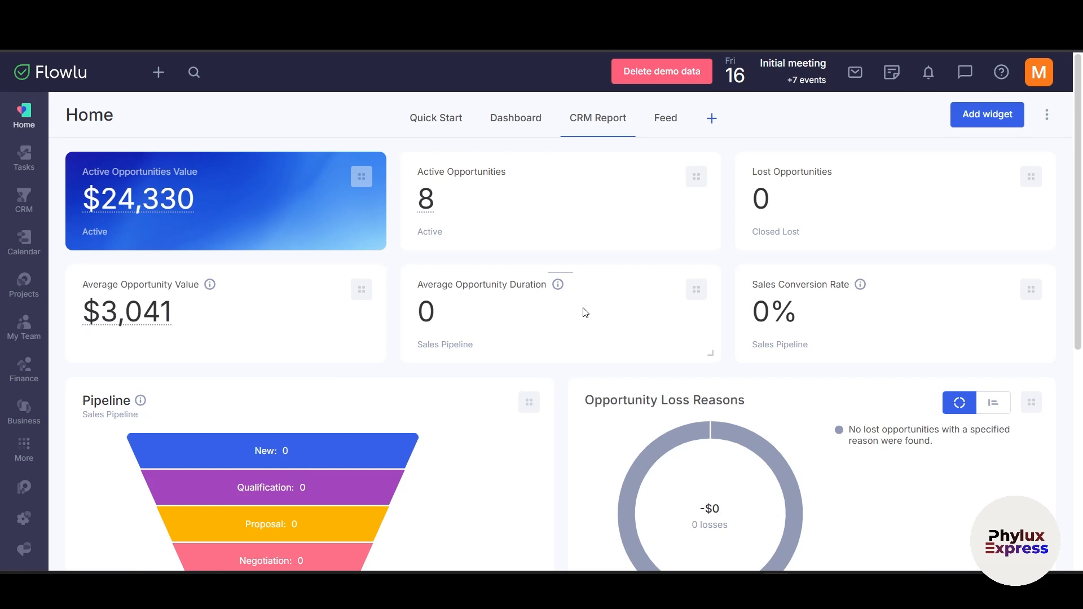
{"action": "left_click_drag", "start_coordinate": [423, 172], "coordinate": [533, 173]}
{"action": "left_click_drag", "start_coordinate": [751, 172], "coordinate": [851, 172]}
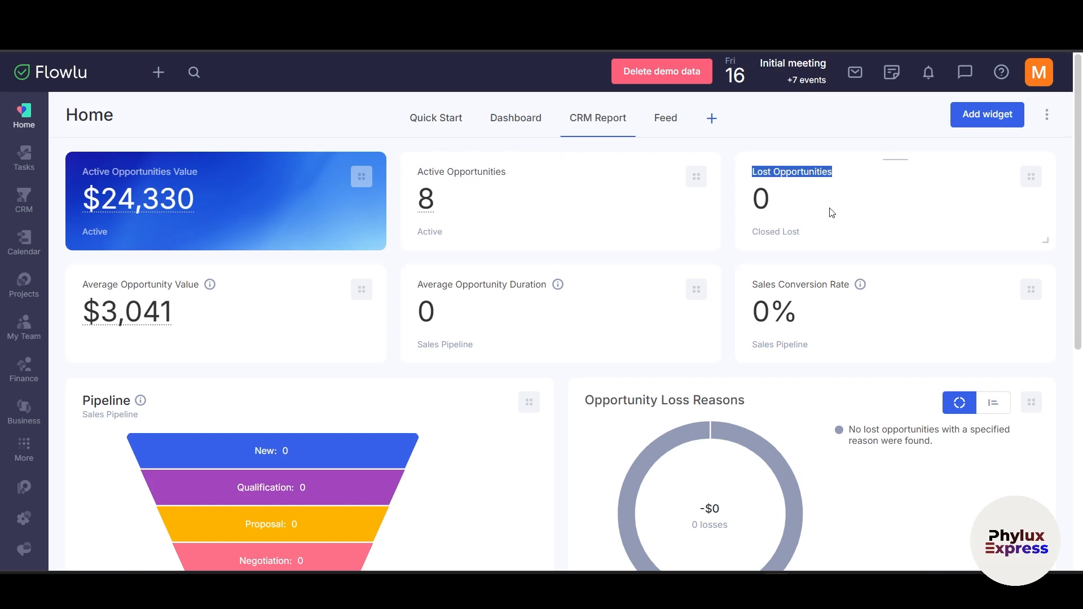
{"action": "scroll", "coordinate": [229, 237], "scroll_direction": "down", "scroll_amount": 1}
{"action": "scroll", "coordinate": [229, 237], "scroll_direction": "up", "scroll_amount": 1}
{"action": "left_click", "coordinate": [110, 168]}
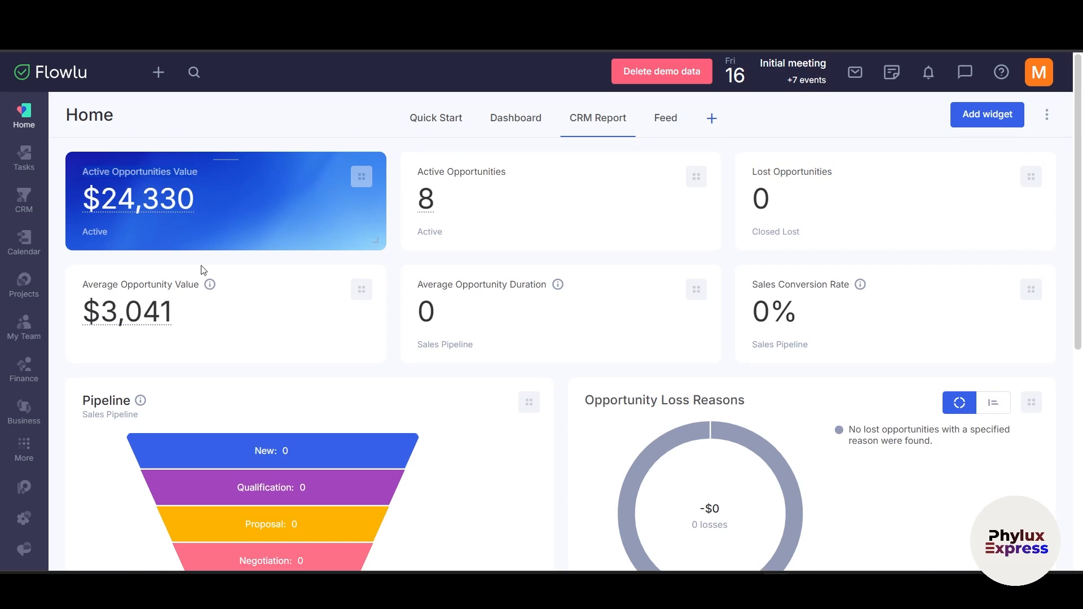
{"action": "scroll", "coordinate": [212, 304], "scroll_direction": "down", "scroll_amount": 3}
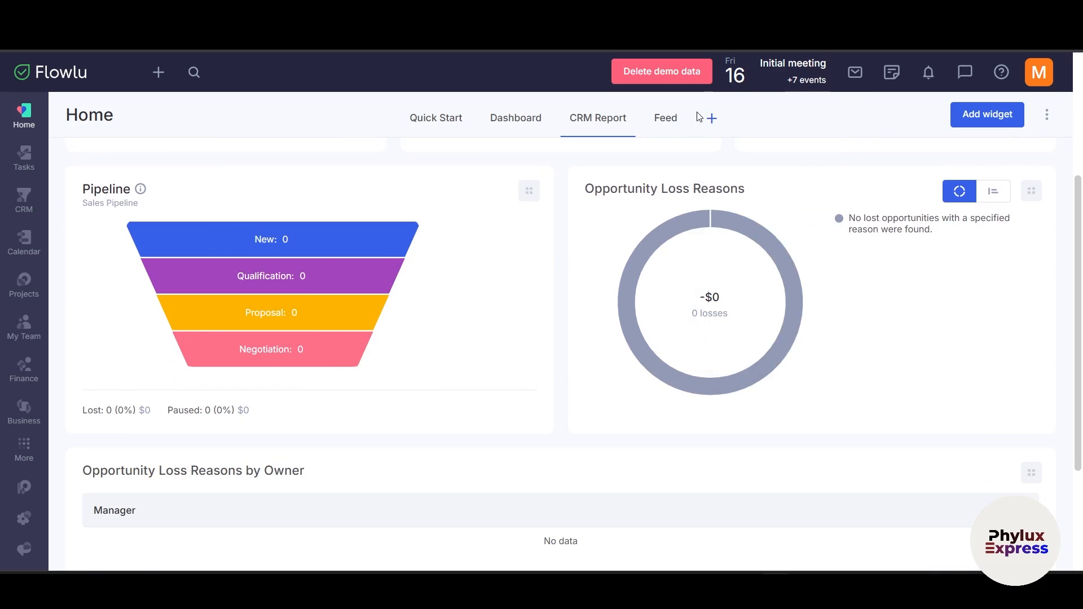
Step: Open the Feed and read its welcome post and the My tasks list
{"action": "left_click", "coordinate": [672, 121]}
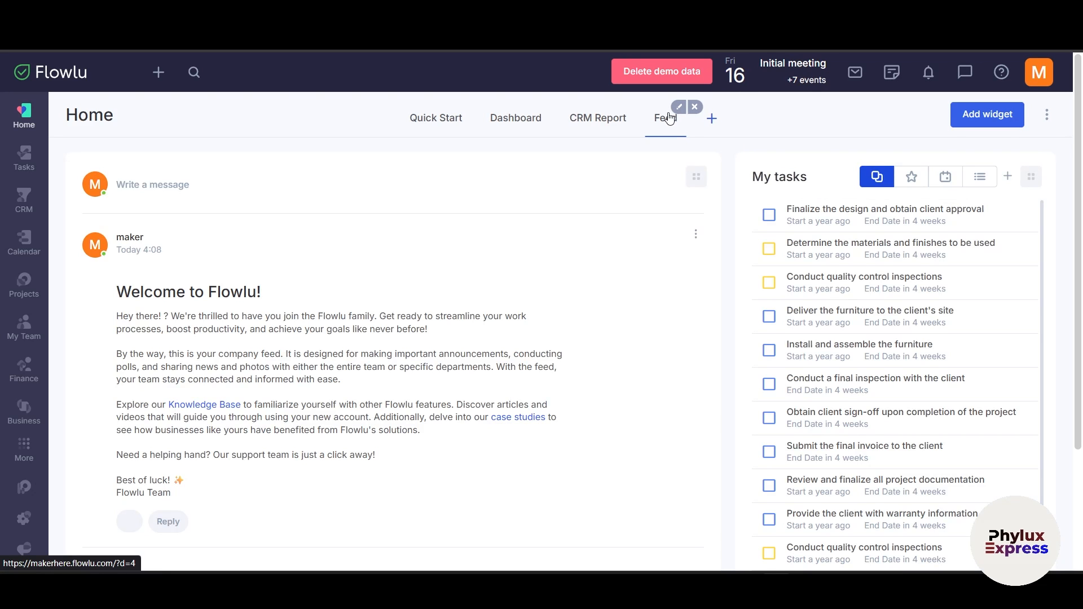
{"action": "scroll", "coordinate": [283, 304], "scroll_direction": "down", "scroll_amount": 3}
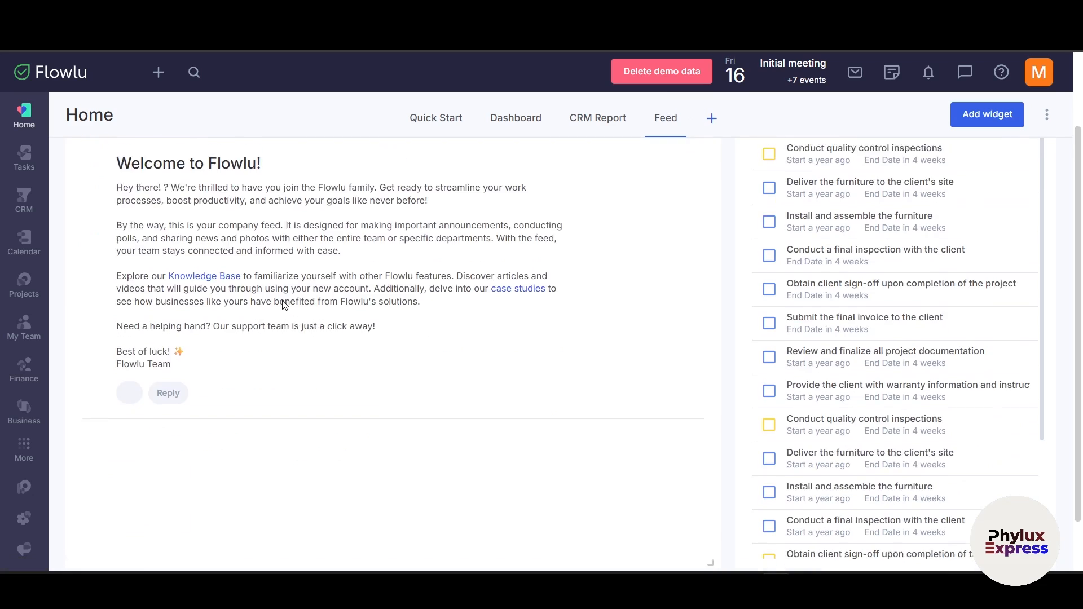
{"action": "scroll", "coordinate": [738, 284], "scroll_direction": "up", "scroll_amount": 3}
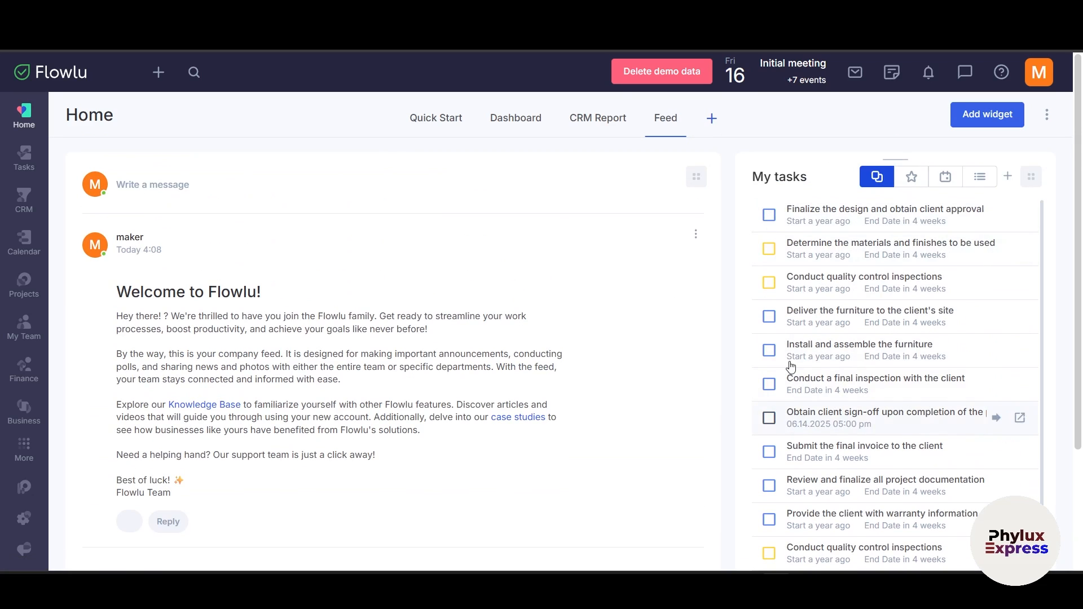
{"action": "scroll", "coordinate": [276, 433], "scroll_direction": "down", "scroll_amount": 3}
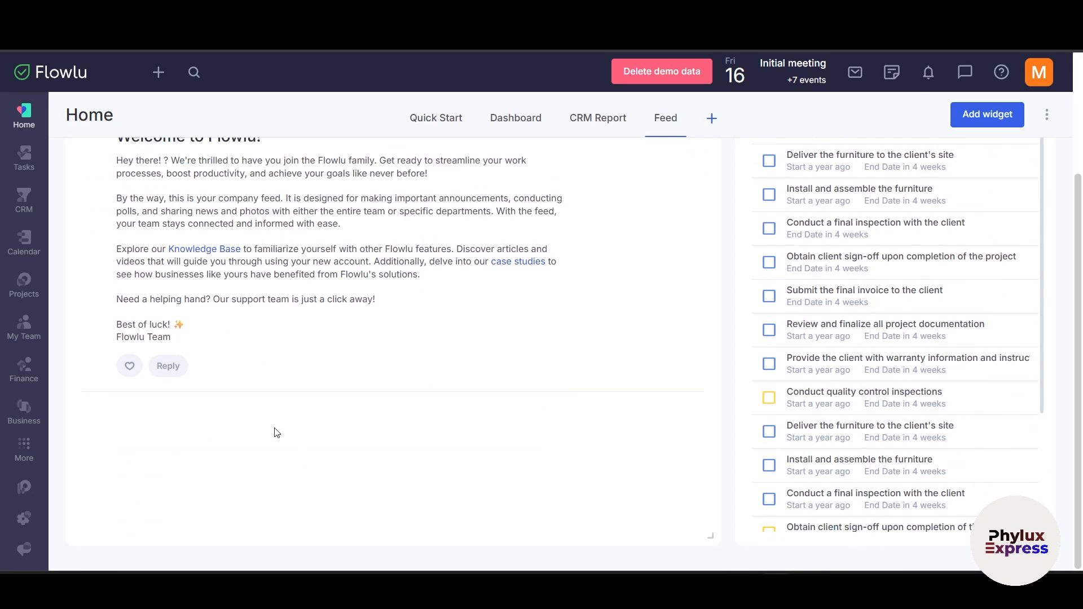
{"action": "scroll", "coordinate": [175, 295], "scroll_direction": "up", "scroll_amount": 3}
{"action": "left_click_drag", "start_coordinate": [201, 302], "coordinate": [116, 272]}
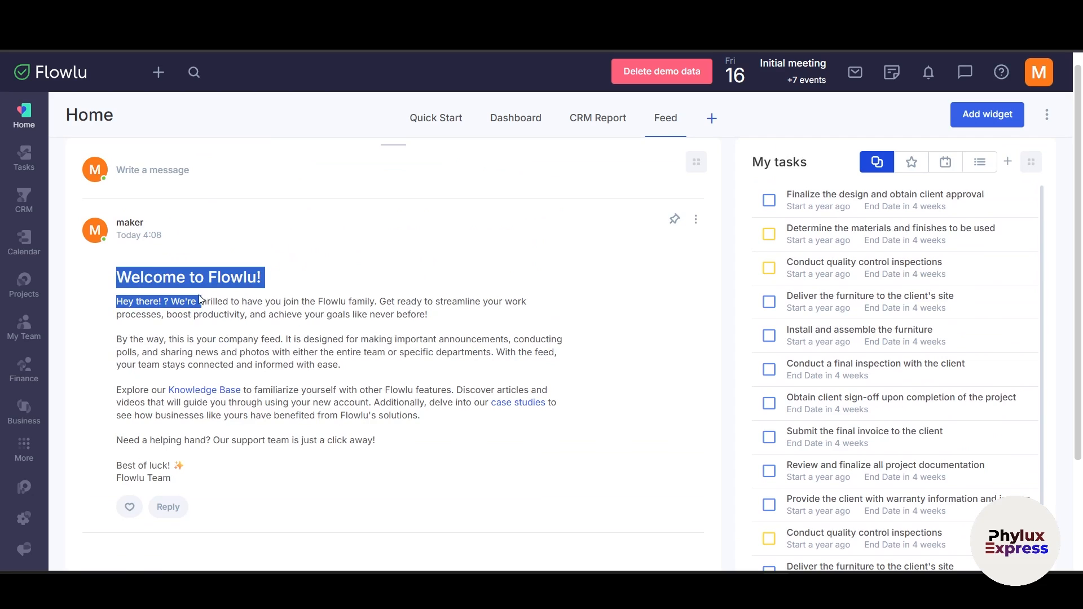
{"action": "left_click_drag", "start_coordinate": [178, 302], "coordinate": [369, 307]}
{"action": "left_click", "coordinate": [369, 307]}
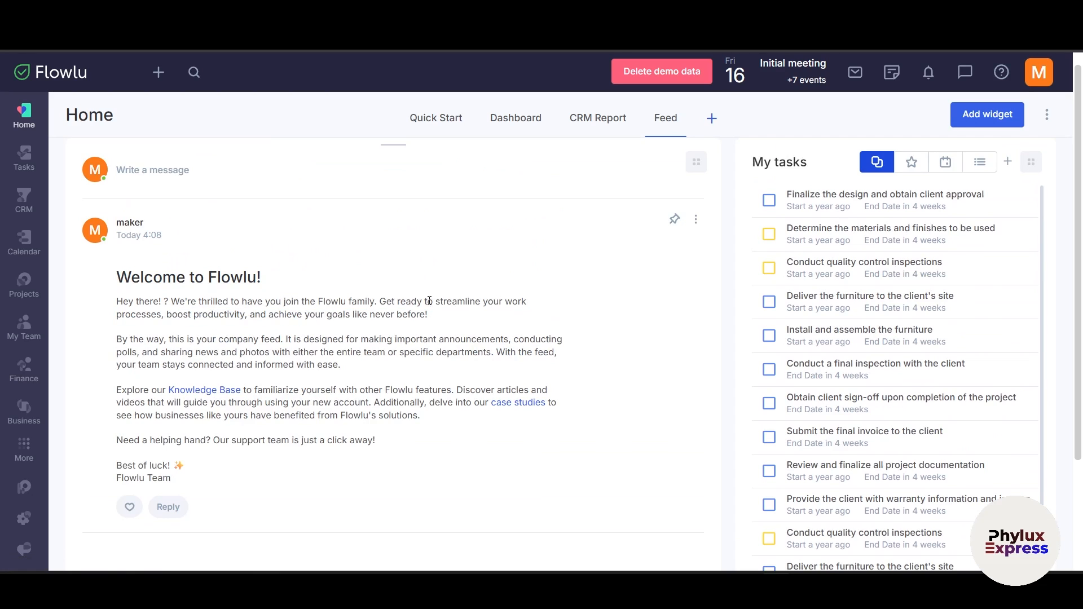
{"action": "scroll", "coordinate": [846, 284], "scroll_direction": "down", "scroll_amount": 1}
{"action": "scroll", "coordinate": [790, 203], "scroll_direction": "up", "scroll_amount": 1}
Step: Mark the task "Finalize the design and obtain client approval" as complete, close its details and clear the completion mark
{"action": "left_click", "coordinate": [771, 201]}
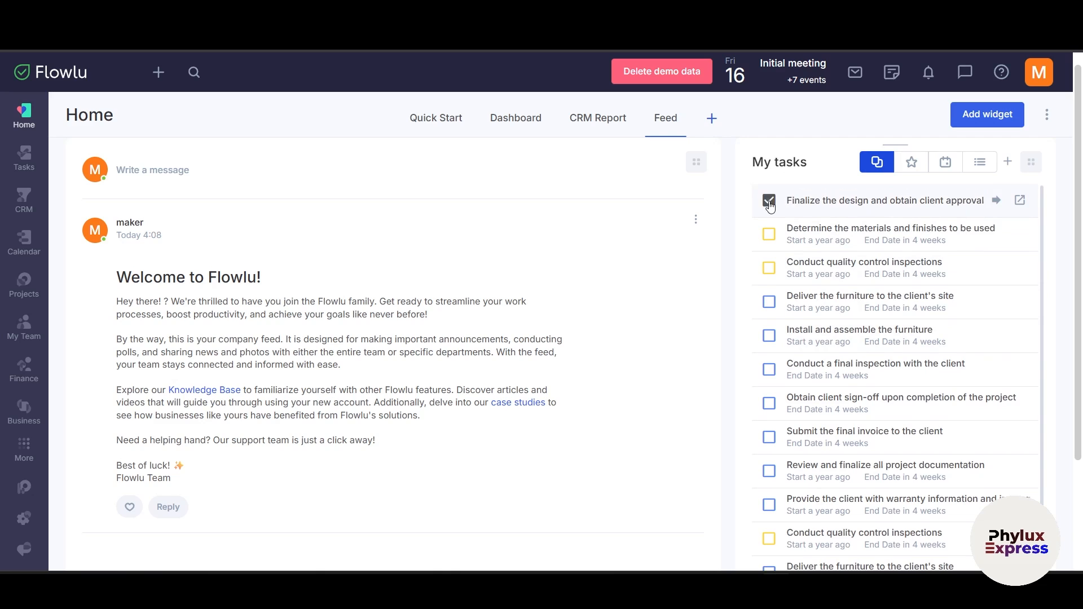
{"action": "left_click", "coordinate": [773, 218]}
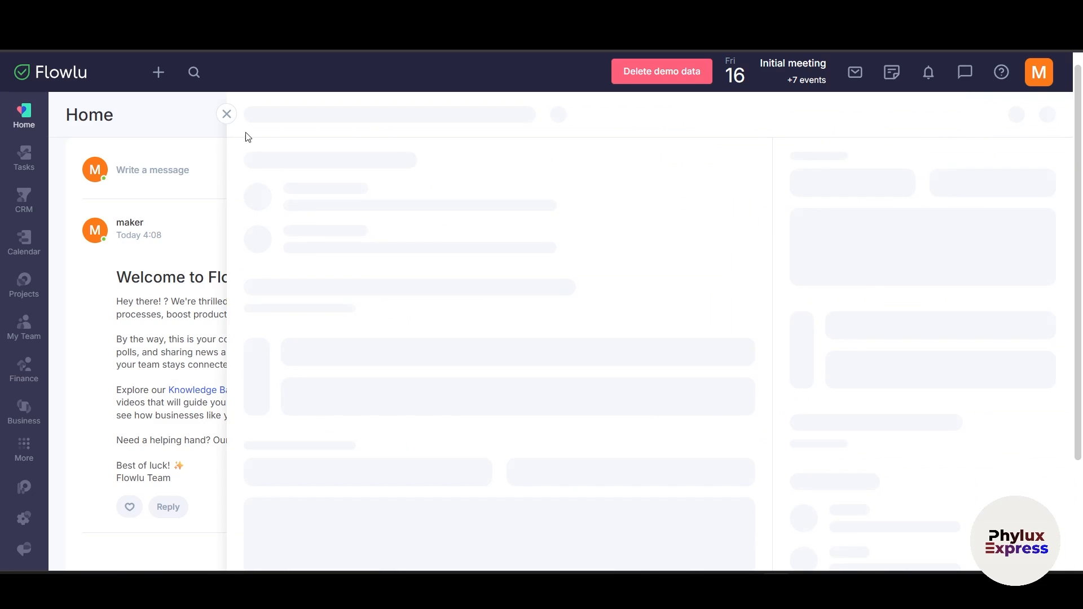
{"action": "left_click", "coordinate": [228, 122]}
{"action": "left_click", "coordinate": [769, 200]}
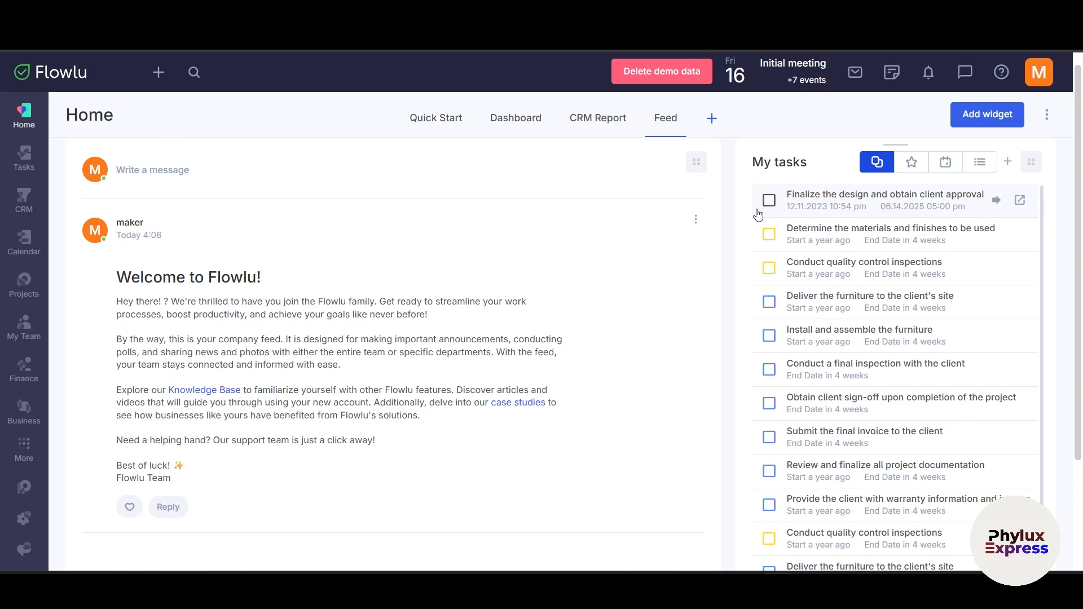
Step: Switch the My tasks widget to tomorrow's tasks
{"action": "left_click", "coordinate": [946, 165]}
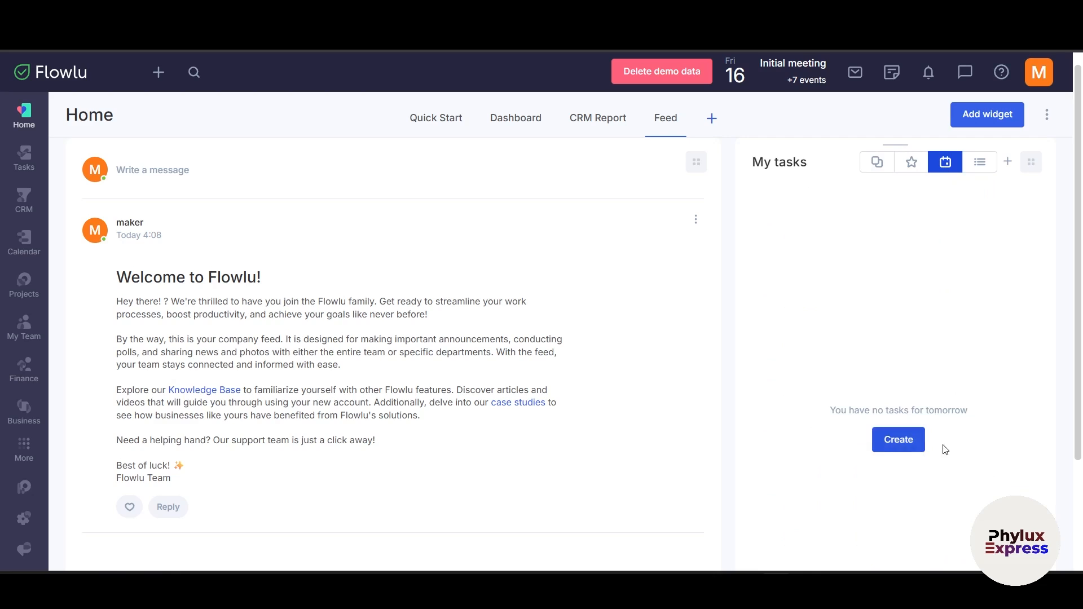
{"action": "left_click", "coordinate": [714, 121]}
{"action": "type", "text": "d"}
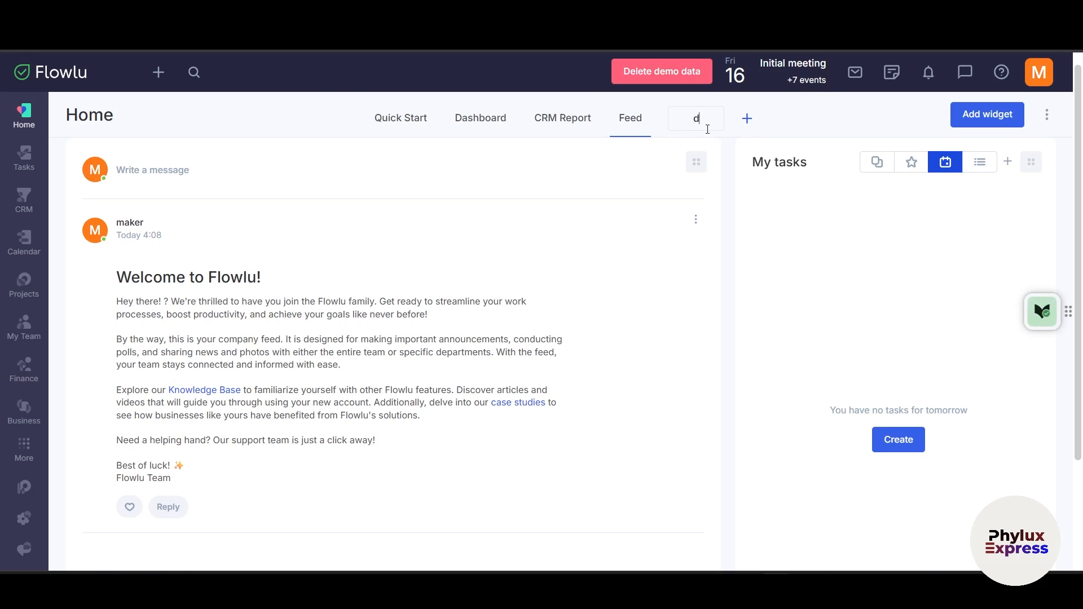
{"action": "type", "text": "w"}
{"action": "key", "text": "BackSpace"}
{"action": "key", "text": "BackSpace"}
{"action": "left_click", "coordinate": [1022, 279]}
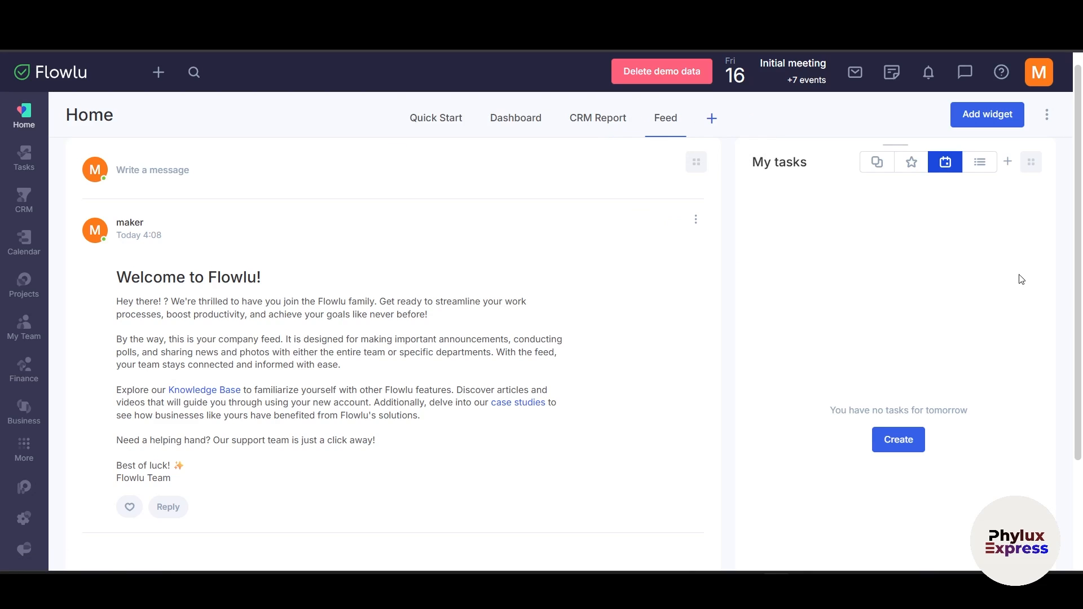
Step: Add the Invoice Summary widget from the Finance invoices group to the Feed dashboard
{"action": "left_click", "coordinate": [988, 115]}
{"action": "mouse_move", "coordinate": [898, 168]}
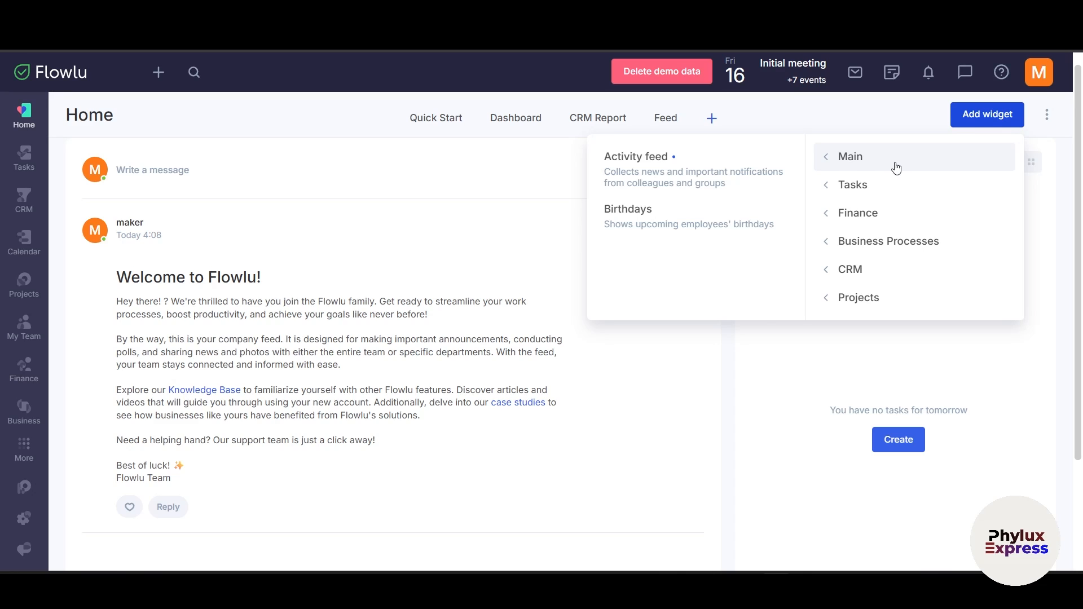
{"action": "mouse_move", "coordinate": [879, 230]}
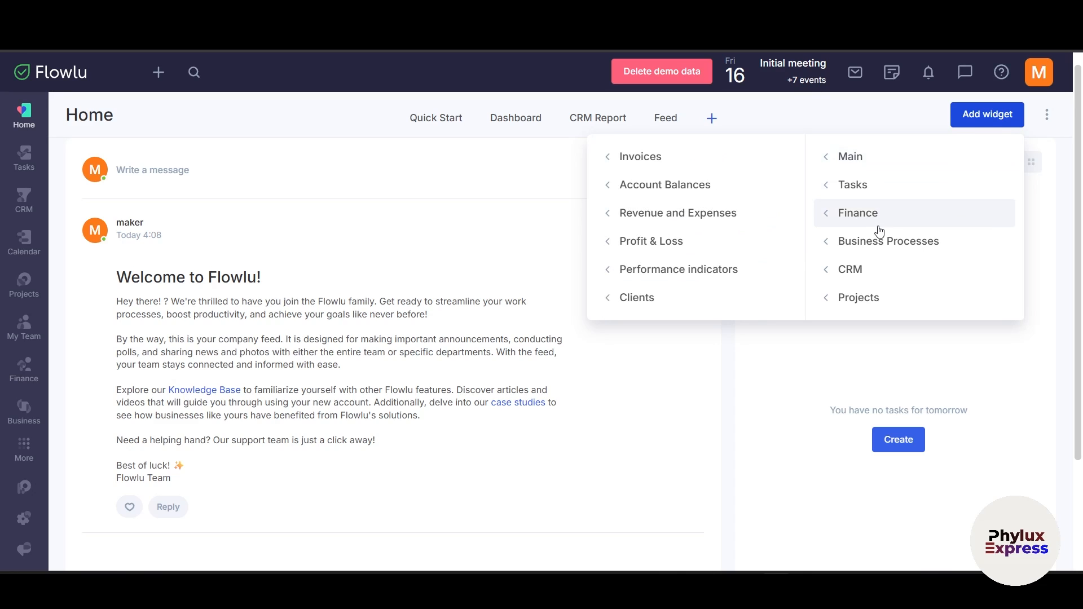
{"action": "mouse_move", "coordinate": [700, 156]}
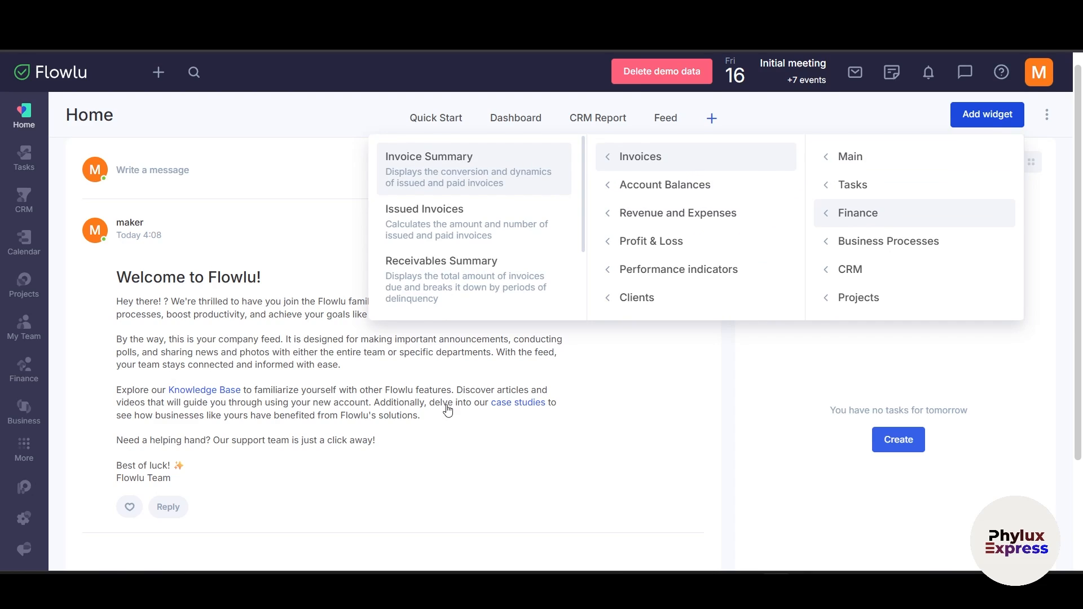
{"action": "left_click", "coordinate": [468, 176]}
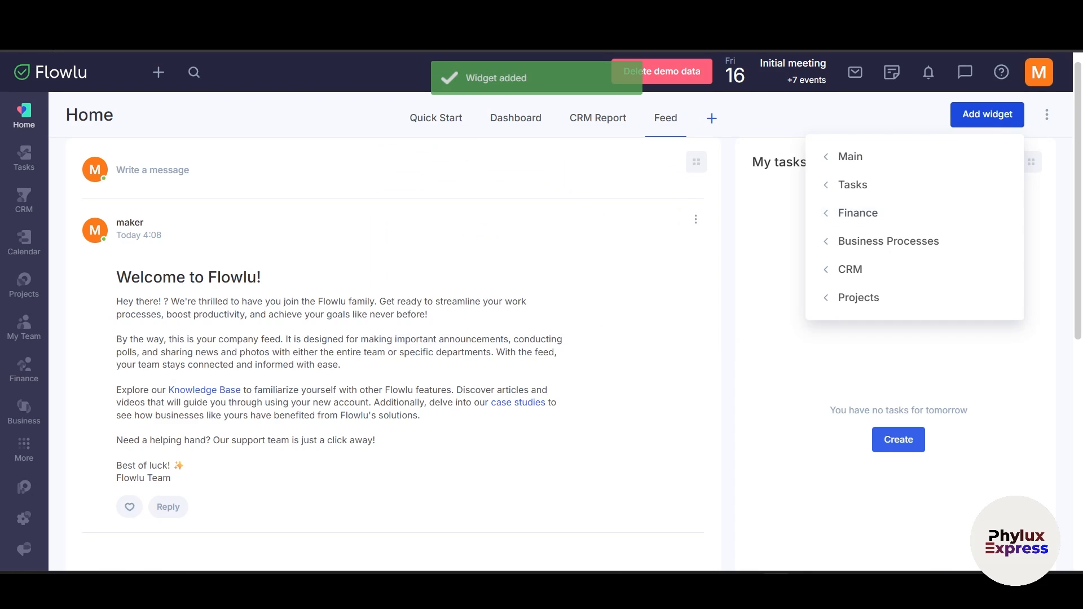
{"action": "mouse_move", "coordinate": [902, 298]}
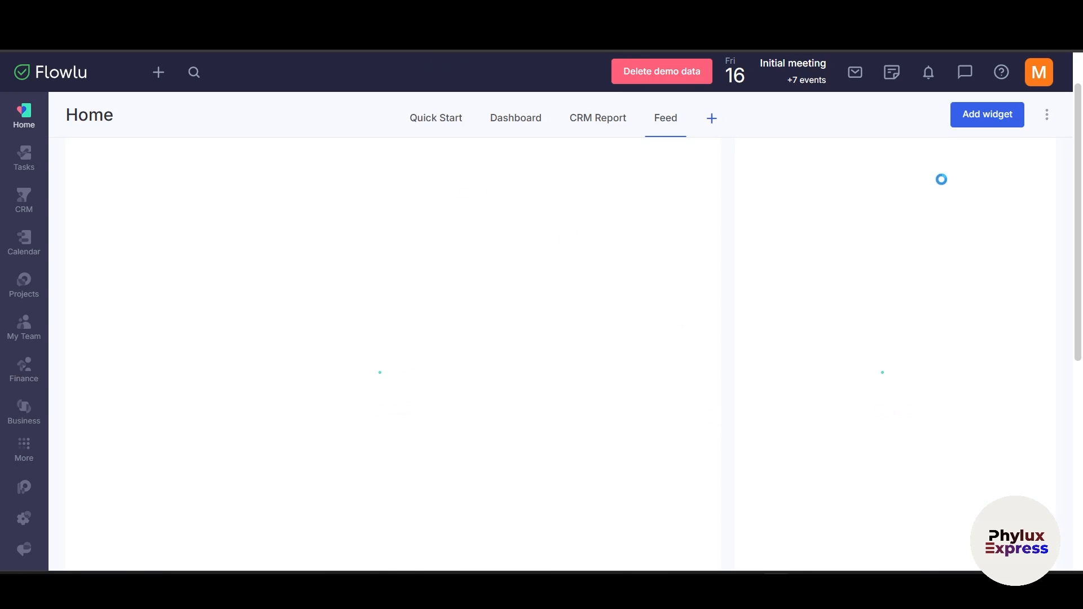
{"action": "left_click", "coordinate": [712, 118]}
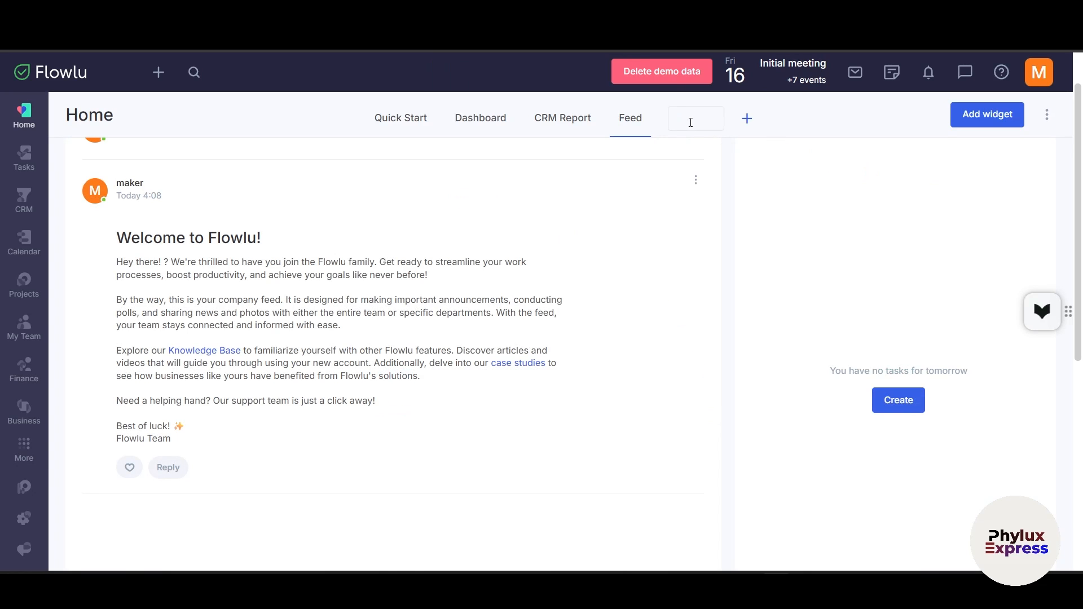
{"action": "left_click", "coordinate": [87, 117]}
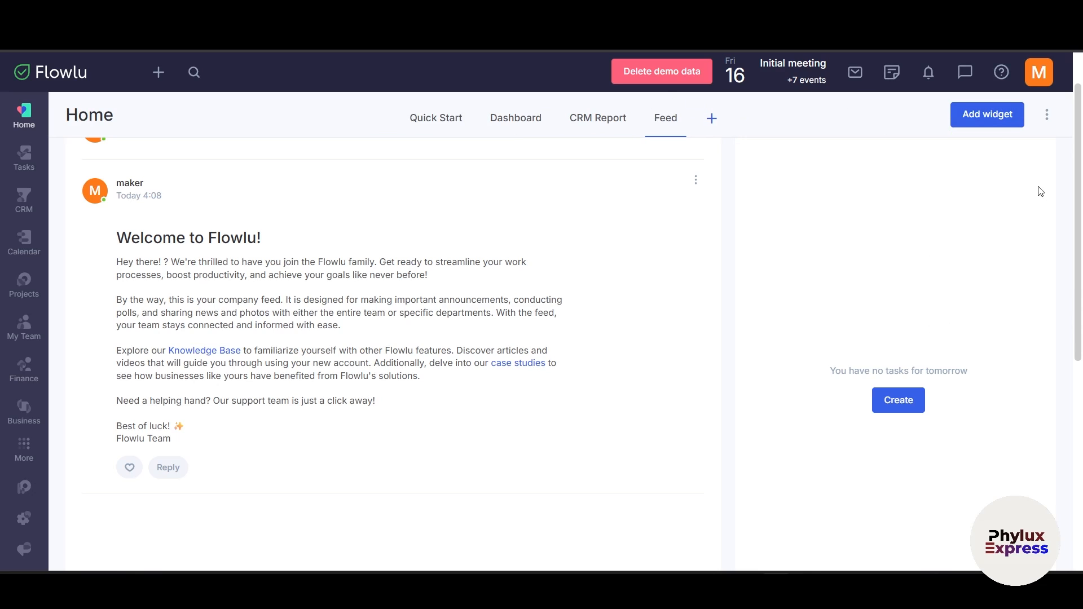
Step: Add a second Invoice Summary widget from the Finance invoices group to the Feed dashboard
{"action": "left_click", "coordinate": [987, 113]}
{"action": "mouse_move", "coordinate": [867, 219]}
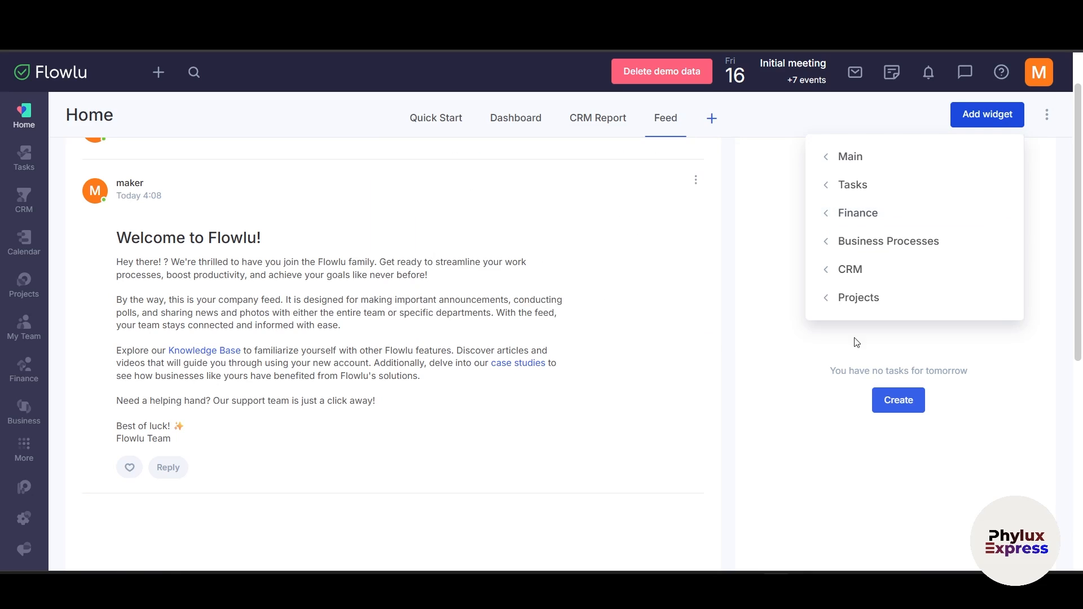
{"action": "mouse_move", "coordinate": [599, 160]}
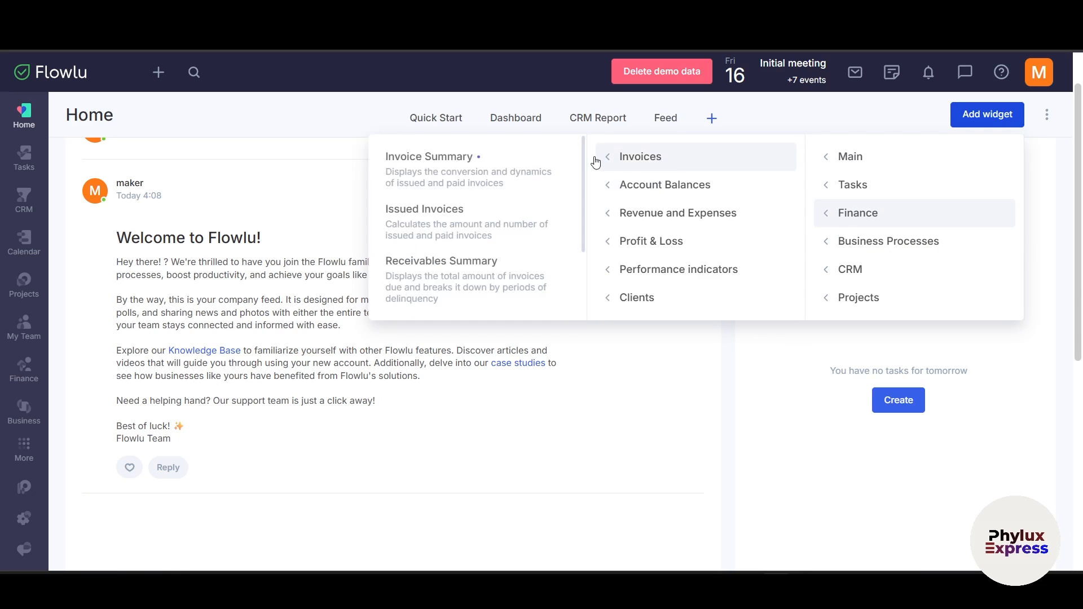
{"action": "left_click", "coordinate": [484, 176]}
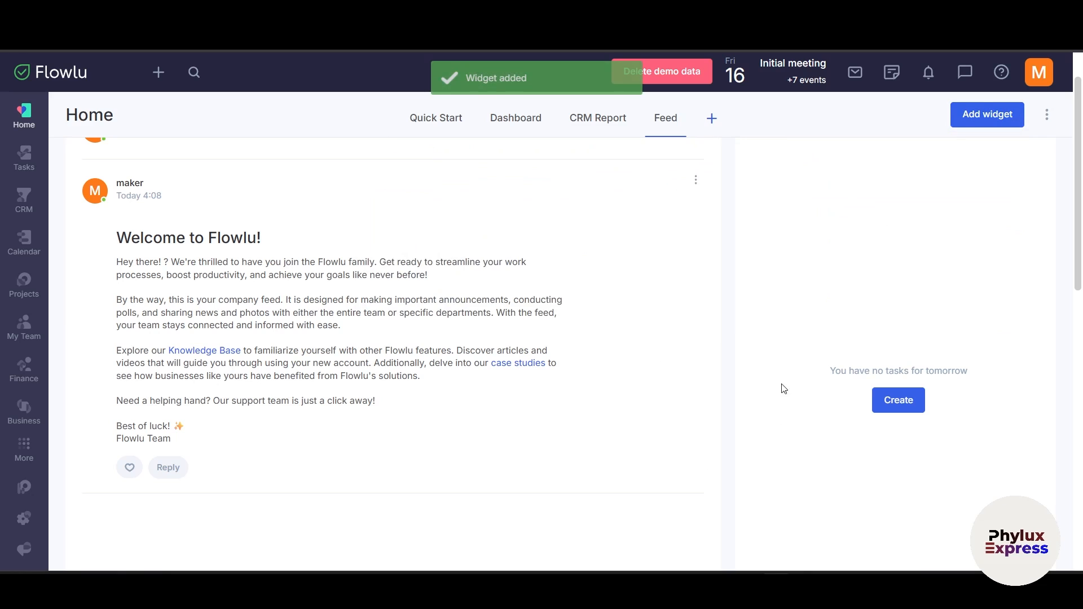
Step: Examine both Invoice Summary charts below the welcome post on the Feed dashboard
{"action": "scroll", "coordinate": [847, 384], "scroll_direction": "down", "scroll_amount": 6}
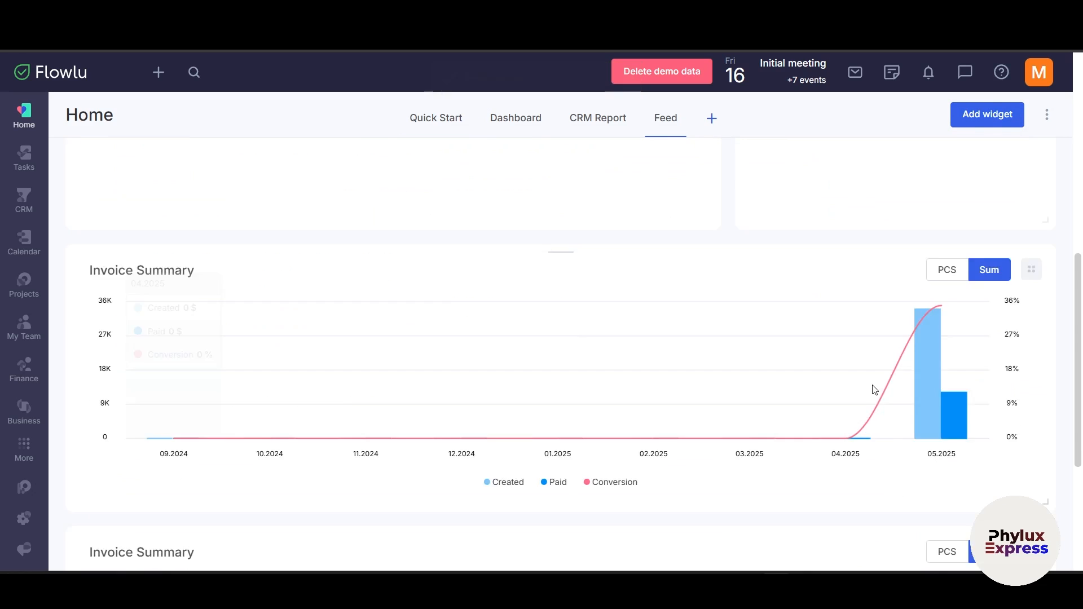
{"action": "scroll", "coordinate": [925, 389], "scroll_direction": "up", "scroll_amount": 2}
{"action": "scroll", "coordinate": [937, 389], "scroll_direction": "down", "scroll_amount": 6}
{"action": "scroll", "coordinate": [937, 389], "scroll_direction": "up", "scroll_amount": 5}
{"action": "scroll", "coordinate": [564, 339], "scroll_direction": "down", "scroll_amount": 2}
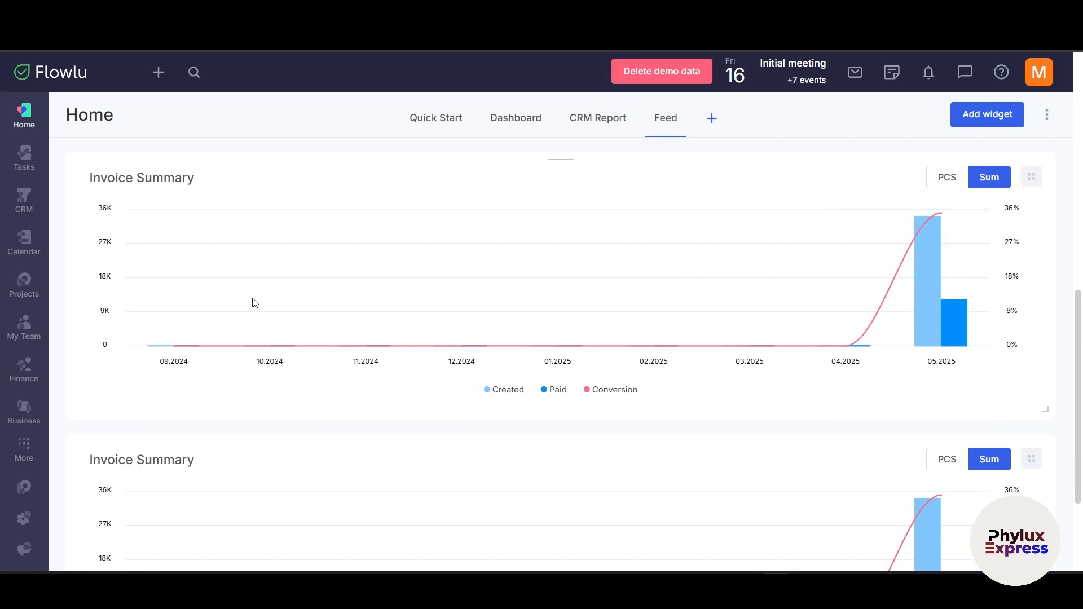
{"action": "scroll", "coordinate": [631, 354], "scroll_direction": "up", "scroll_amount": 5}
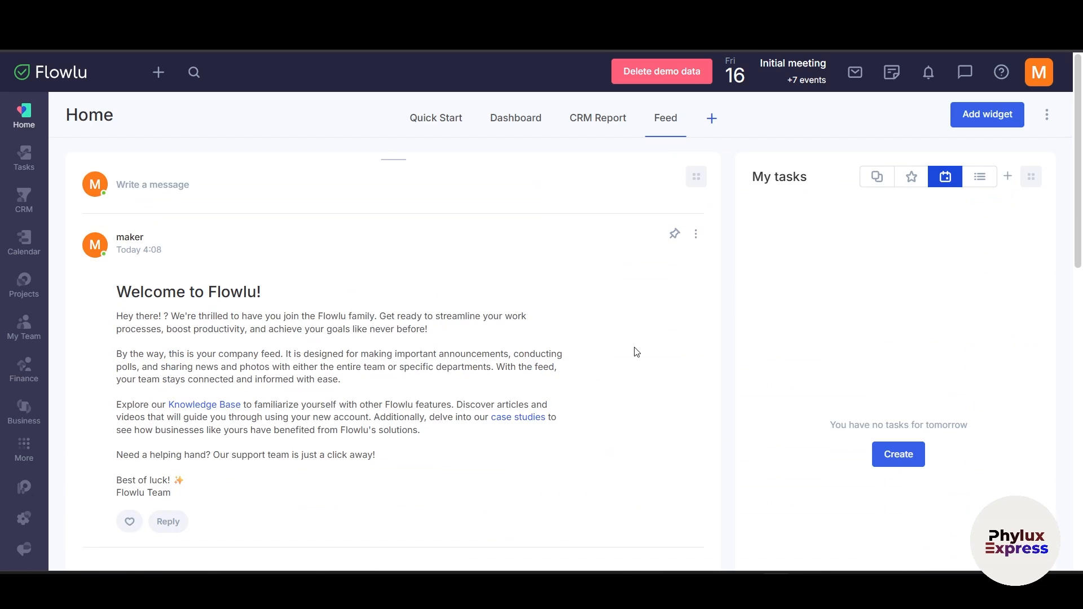
{"action": "scroll", "coordinate": [607, 373], "scroll_direction": "down", "scroll_amount": 10}
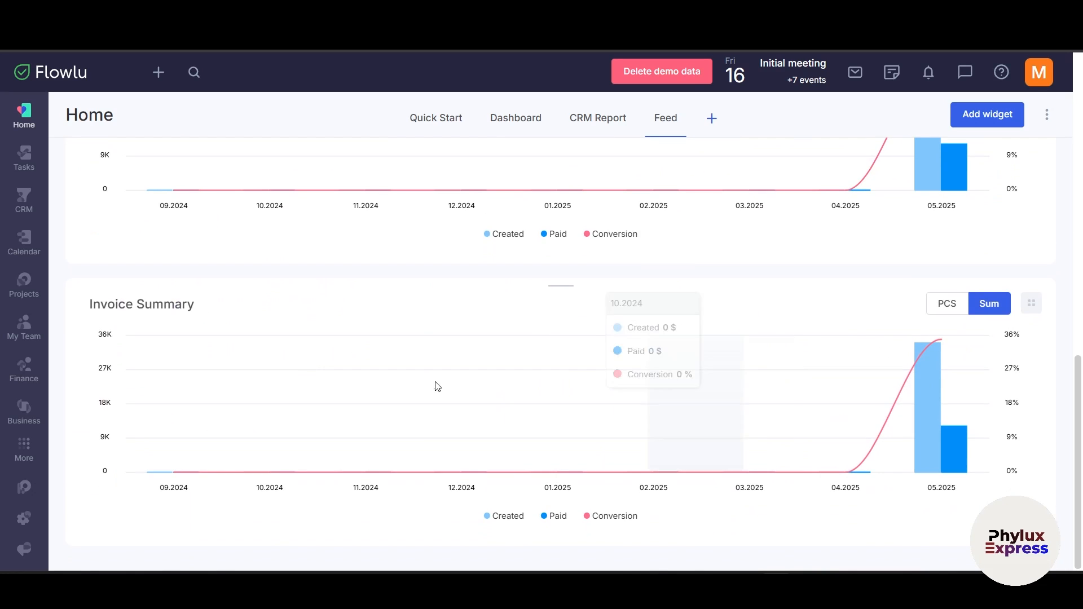
Step: Add the Portfolio widget from the Projects group to the Feed dashboard
{"action": "left_click", "coordinate": [987, 114]}
{"action": "scroll", "coordinate": [449, 345], "scroll_direction": "up", "scroll_amount": 8}
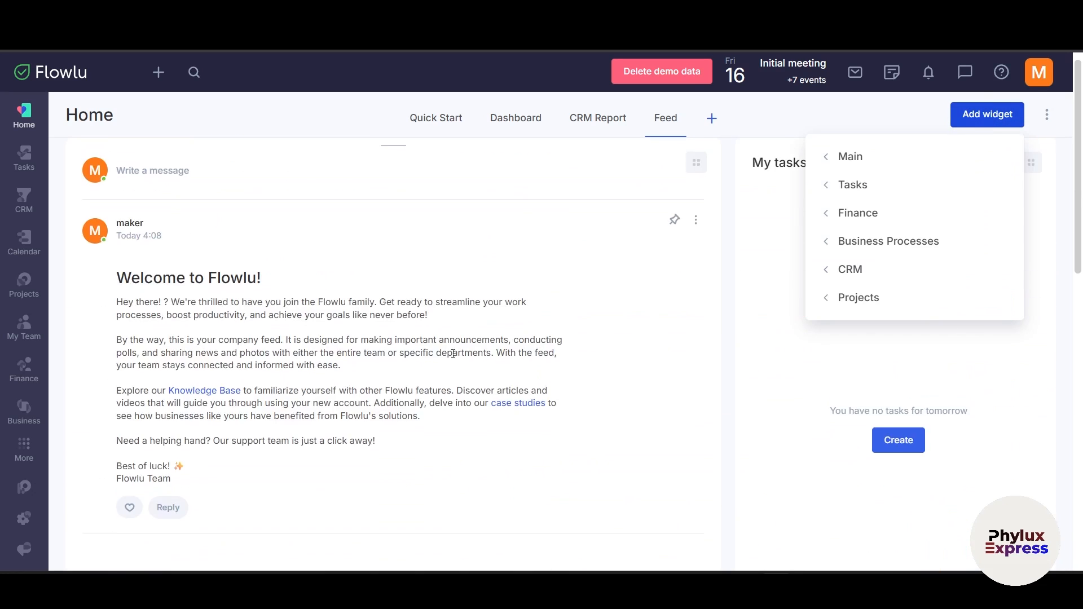
{"action": "scroll", "coordinate": [457, 351], "scroll_direction": "down", "scroll_amount": 10}
{"action": "mouse_move", "coordinate": [874, 309]}
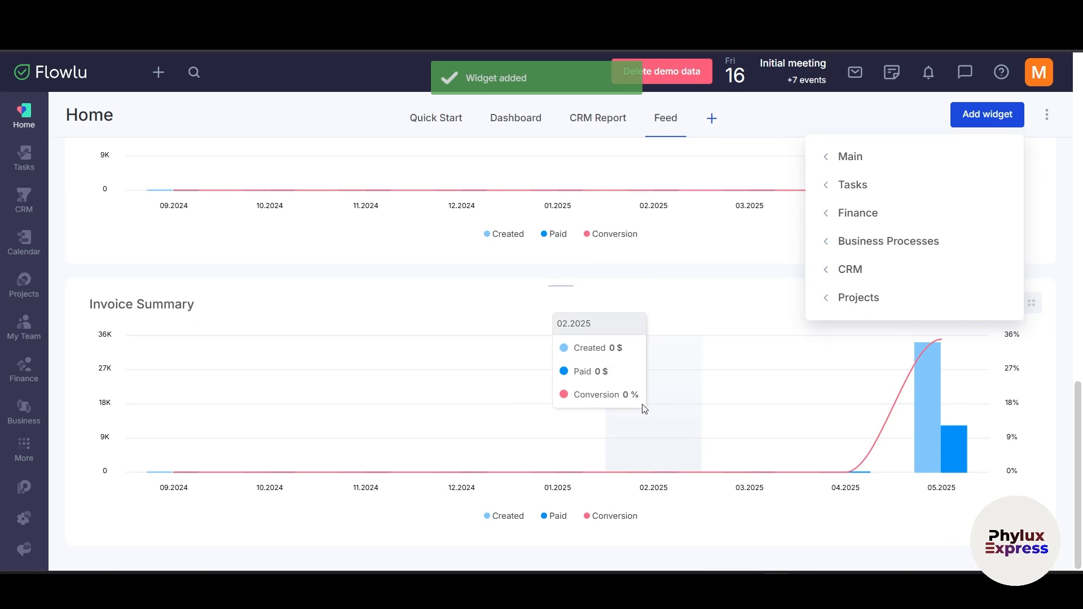
{"action": "scroll", "coordinate": [649, 406], "scroll_direction": "up", "scroll_amount": 15}
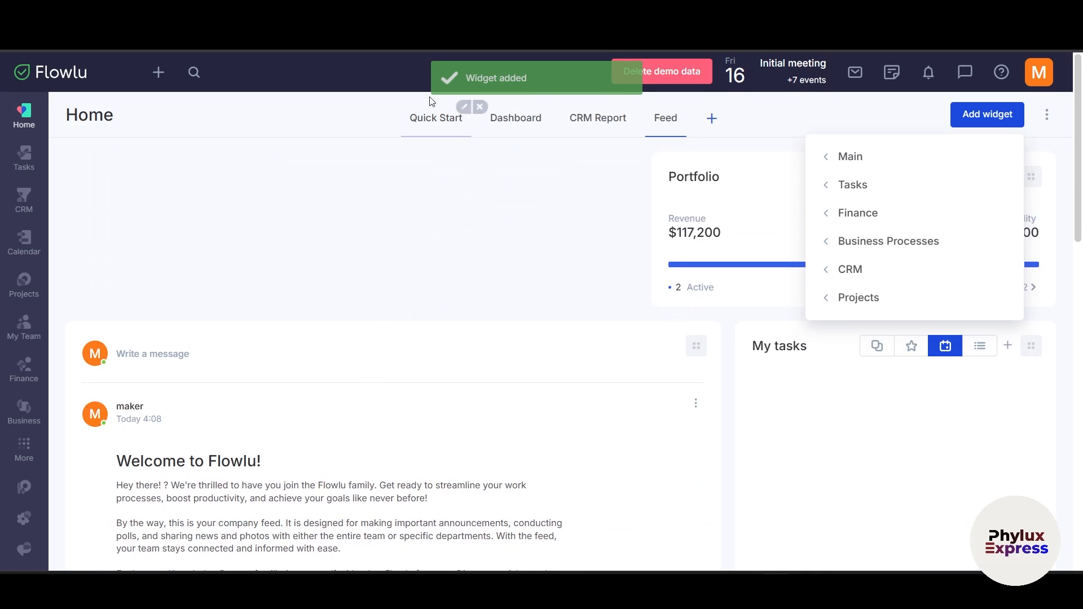
Step: Look over the Quick Start dashboard's setup steps and open a new project form from Projects
{"action": "left_click", "coordinate": [403, 128]}
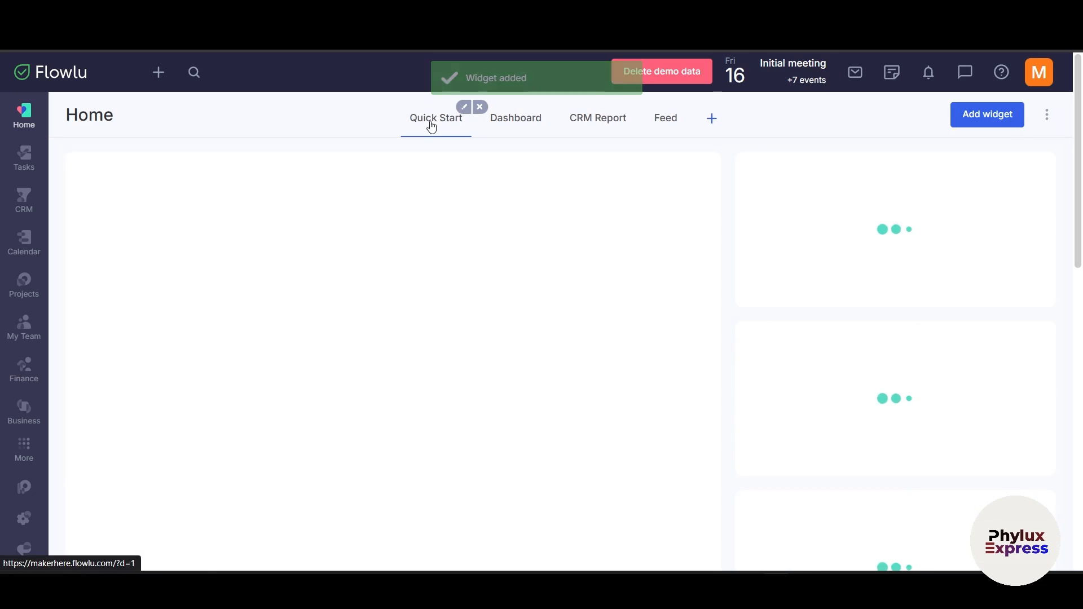
{"action": "scroll", "coordinate": [403, 296], "scroll_direction": "down", "scroll_amount": 4}
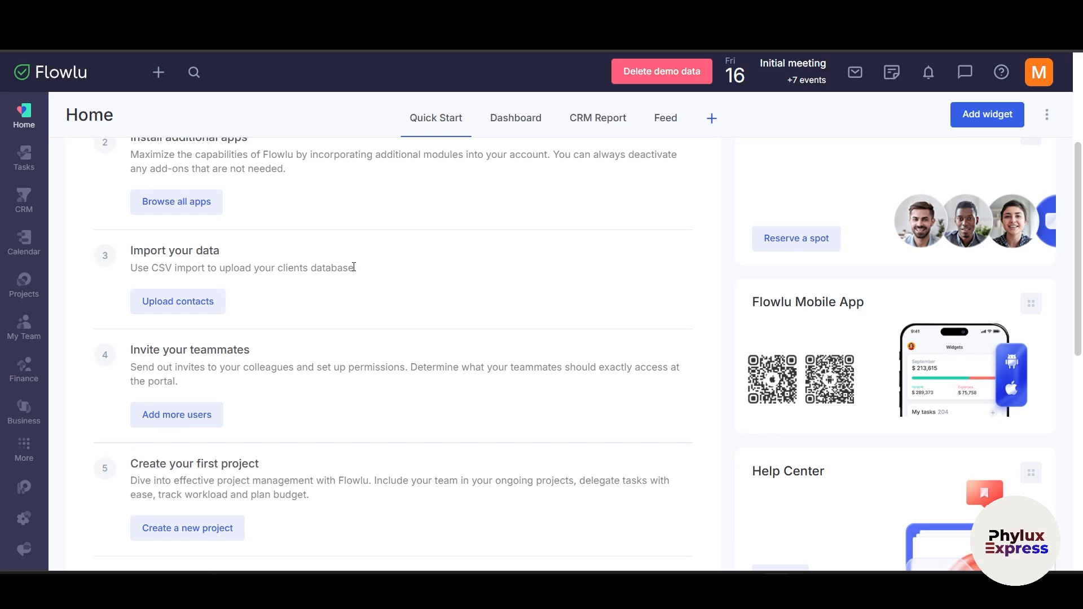
{"action": "left_click", "coordinate": [24, 289]}
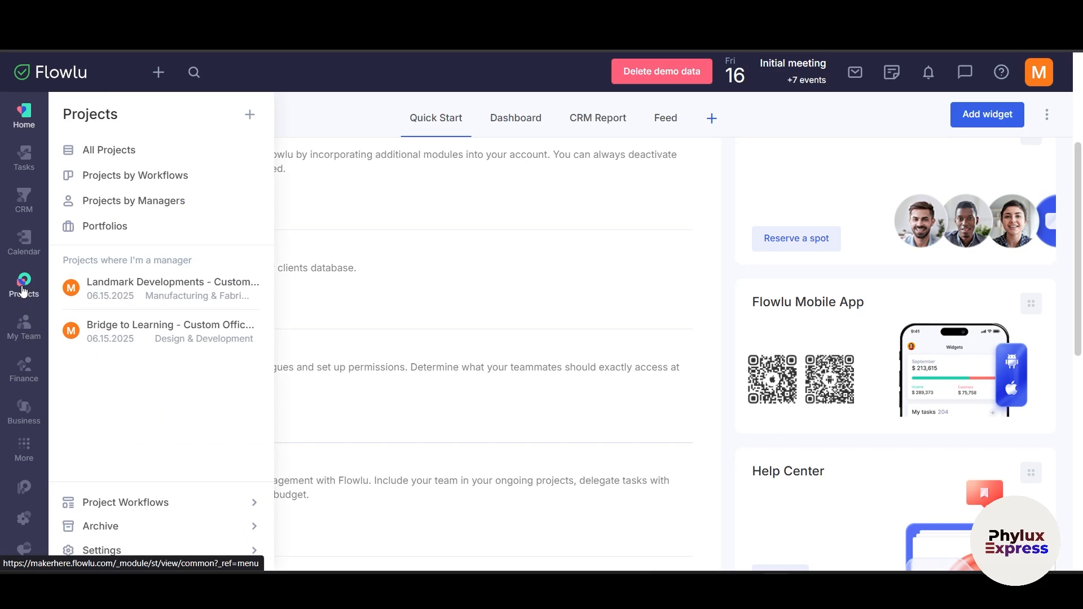
{"action": "left_click", "coordinate": [249, 124]}
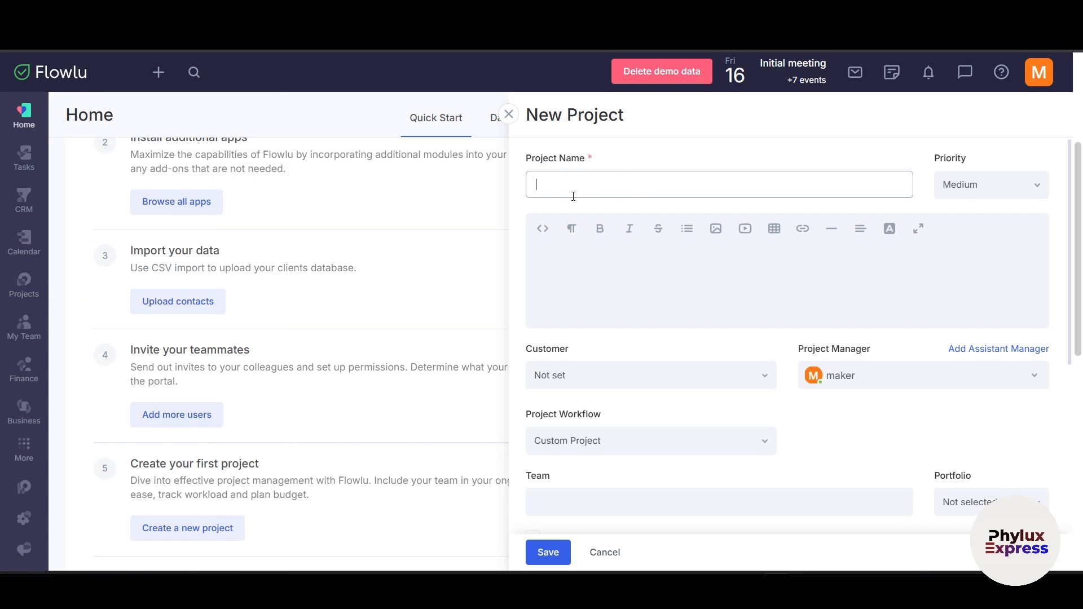
Step: Name the new project "test 1" and choose Medium priority
{"action": "type", "text": "est 1"}
{"action": "left_click", "coordinate": [1014, 185]}
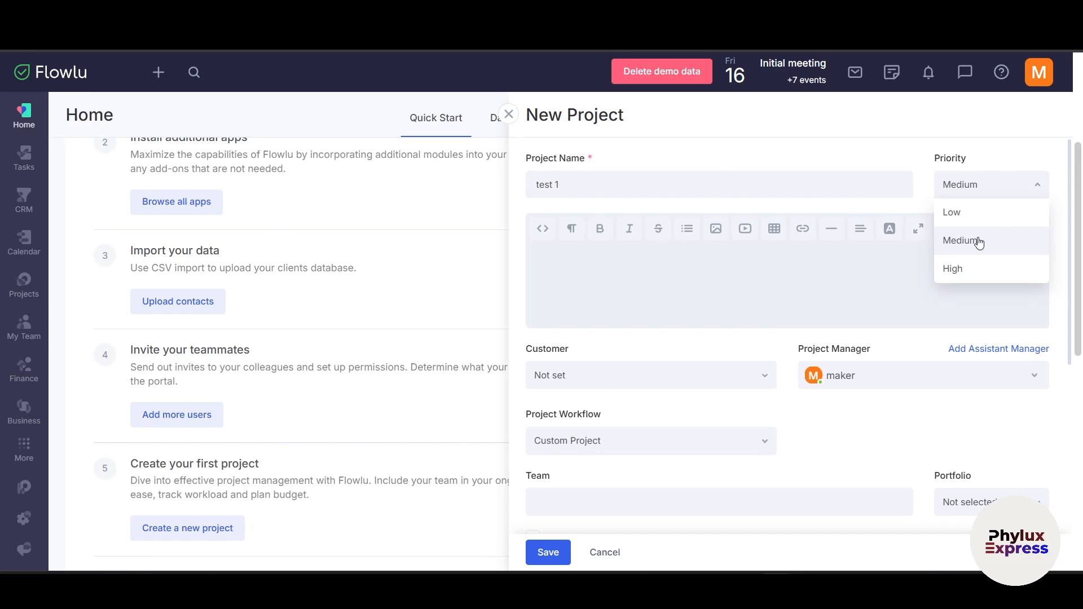
{"action": "left_click", "coordinate": [1006, 240]}
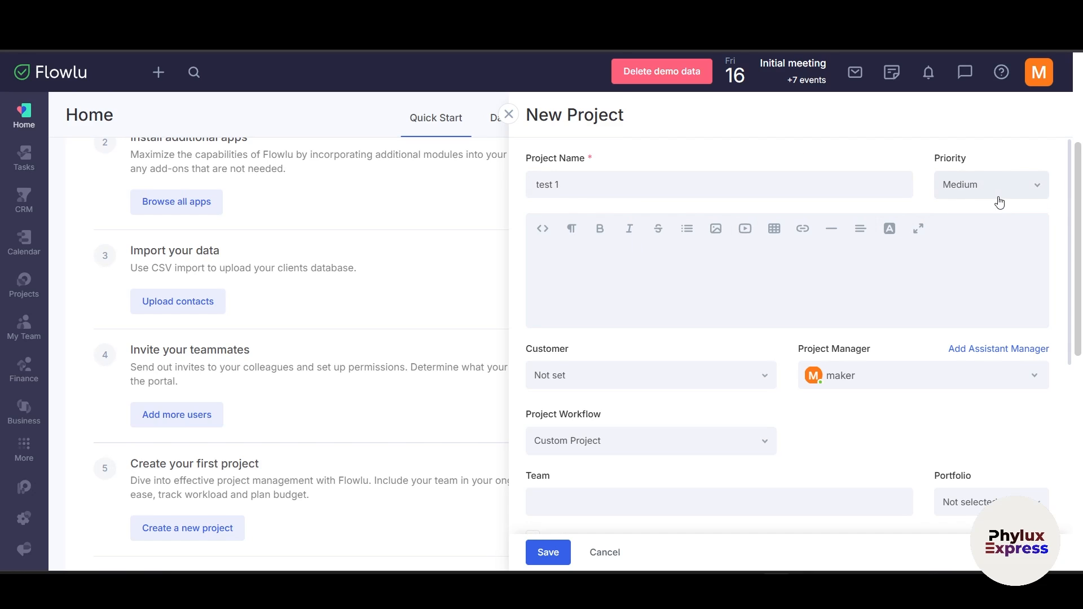
Step: Enter the description "makers first project description" and set the customer to Digital Transformation Partners
{"action": "left_click", "coordinate": [719, 314]}
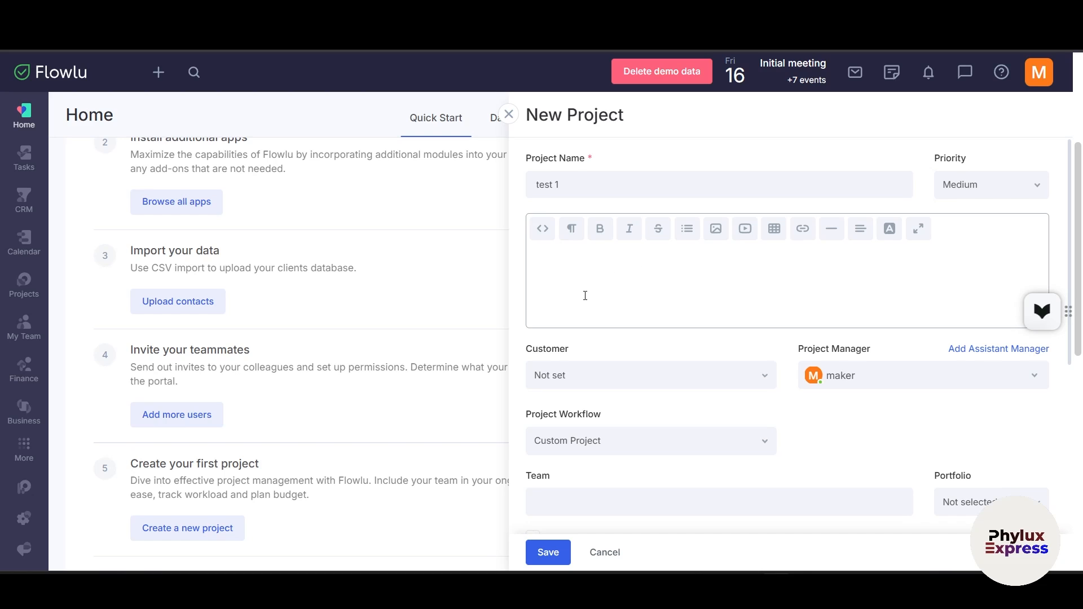
{"action": "type", "text": "makers first project description"}
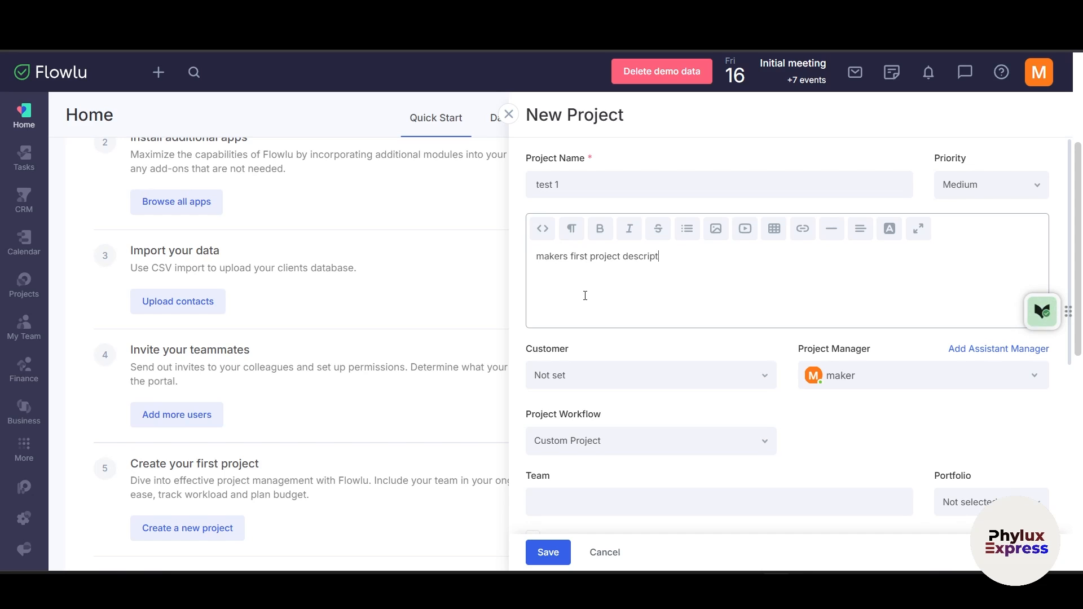
{"action": "left_click", "coordinate": [694, 390]}
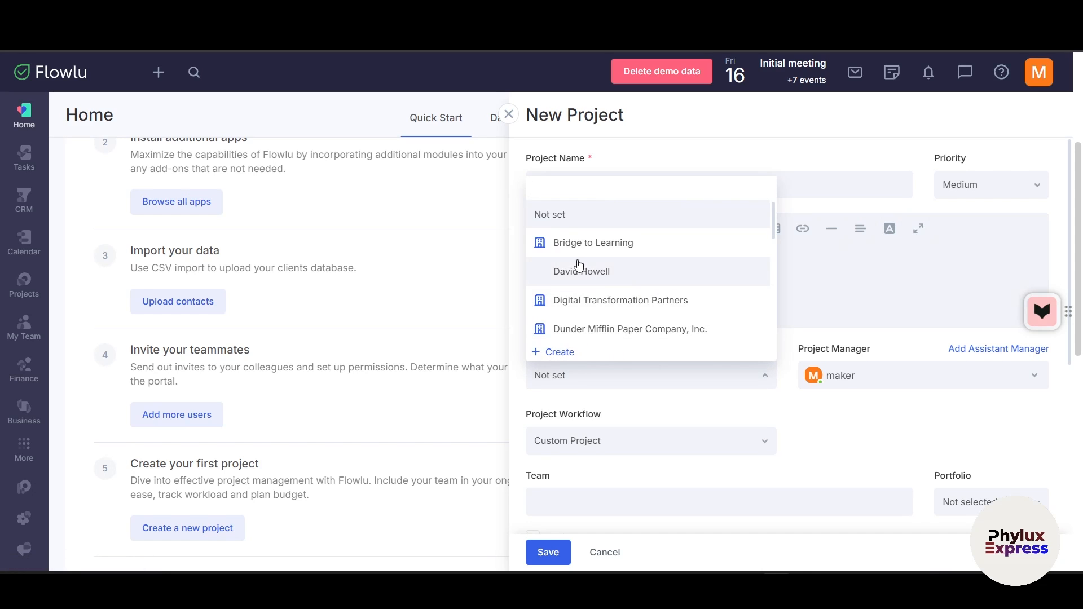
{"action": "left_click", "coordinate": [608, 303]}
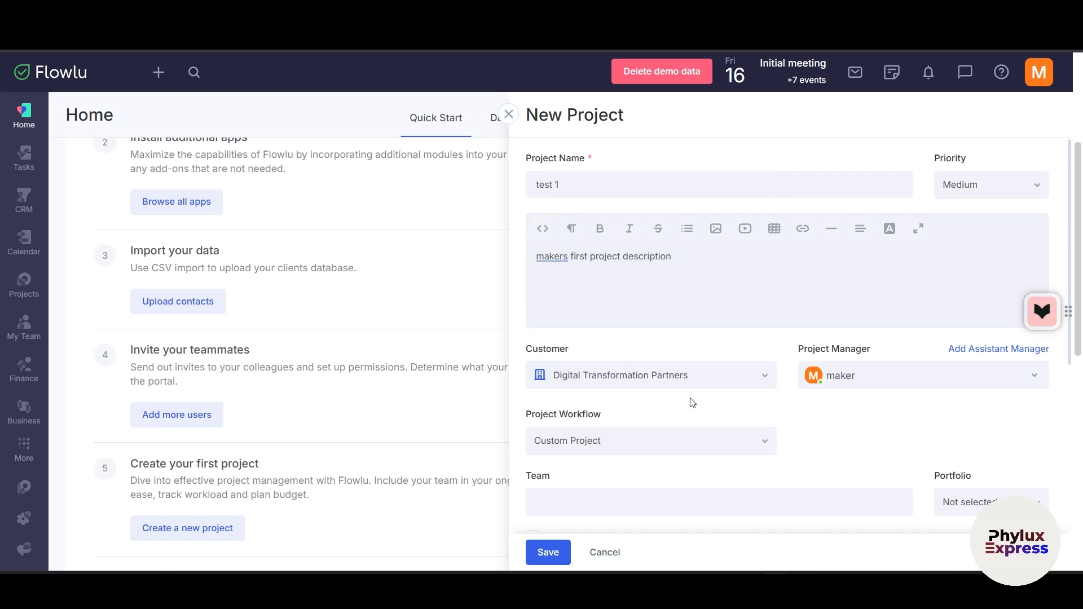
Step: Select the workspace's own user as Project Manager
{"action": "left_click", "coordinate": [869, 376]}
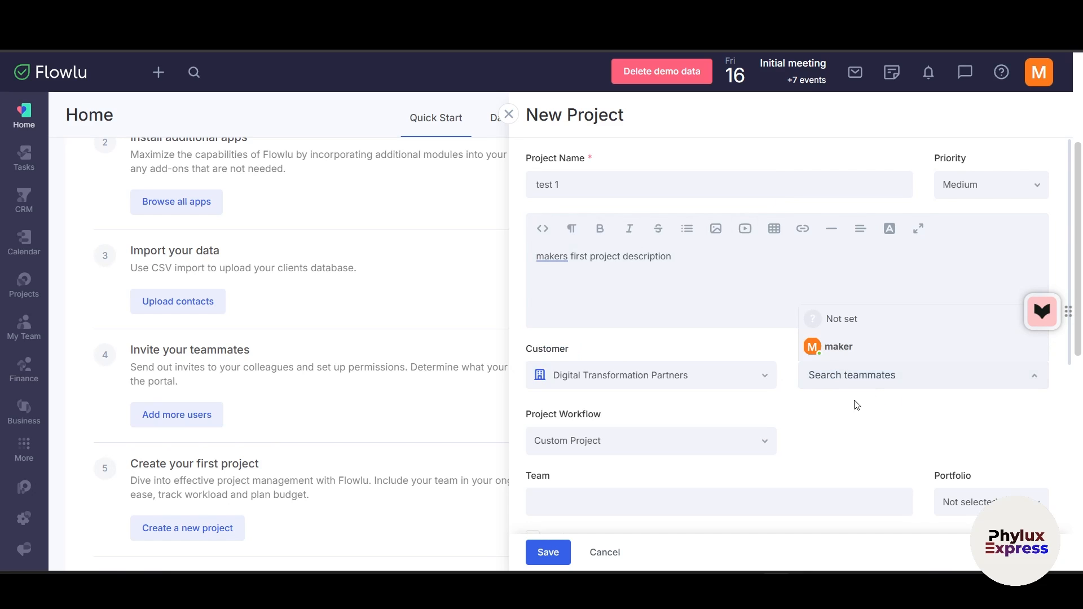
{"action": "left_click", "coordinate": [855, 380]}
{"action": "left_click", "coordinate": [855, 381]}
{"action": "left_click", "coordinate": [907, 358]}
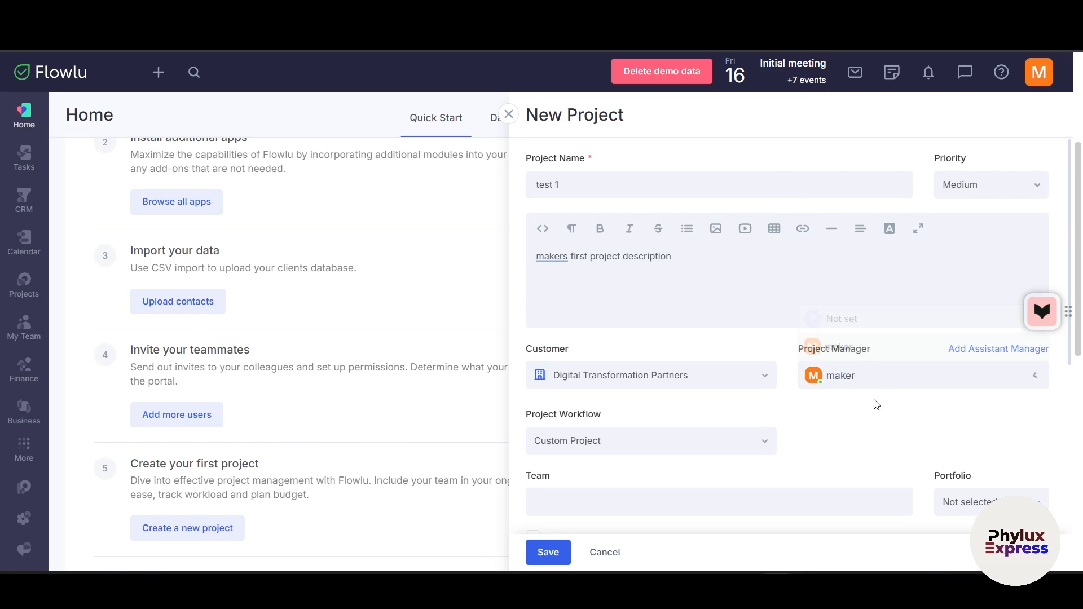
{"action": "left_click", "coordinate": [907, 381]}
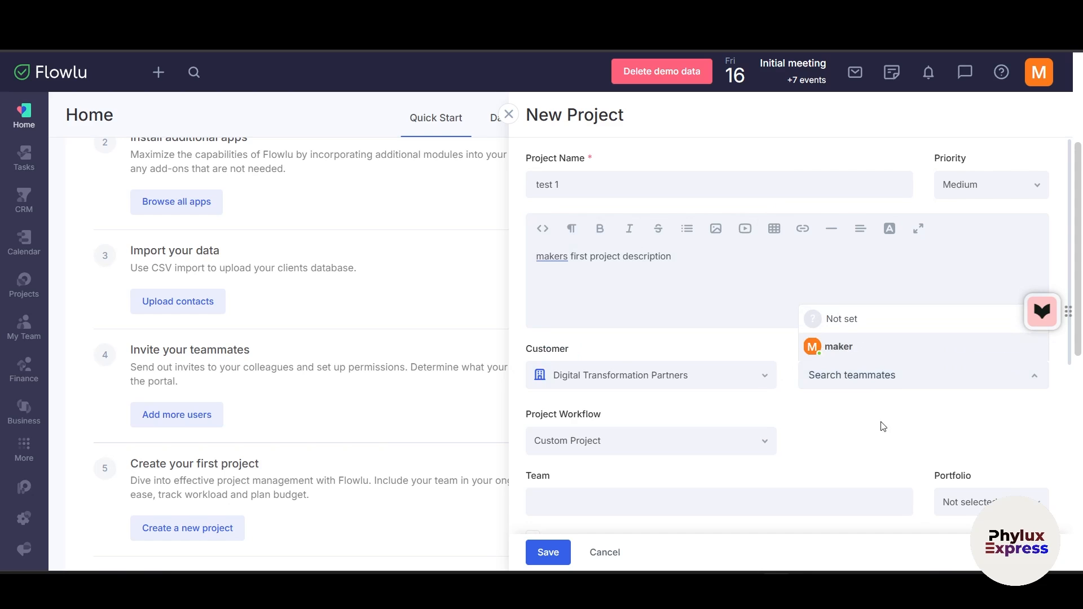
{"action": "left_click", "coordinate": [849, 351]}
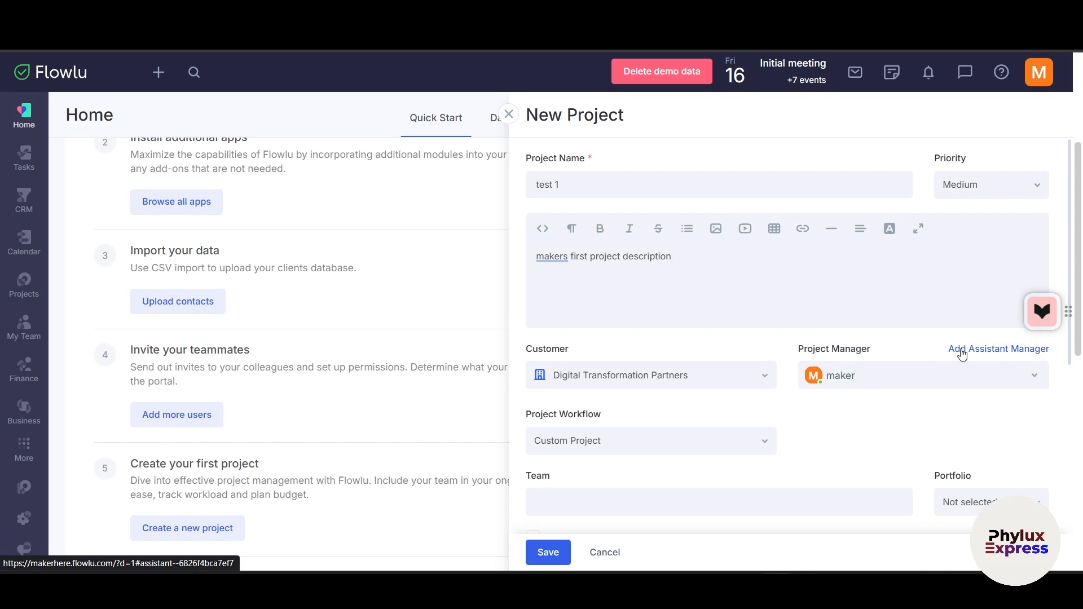
Step: Add an Assistant Manager to the project and assign the workspace's own user to that role
{"action": "left_click", "coordinate": [962, 351]}
{"action": "scroll", "coordinate": [678, 407], "scroll_direction": "down", "scroll_amount": 2}
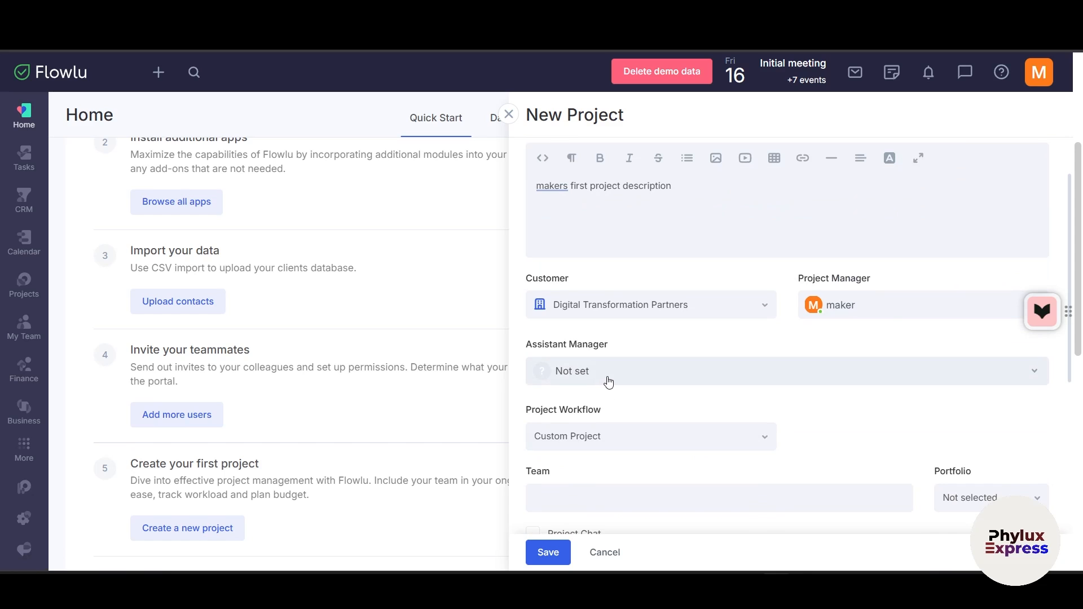
{"action": "left_click", "coordinate": [627, 372]}
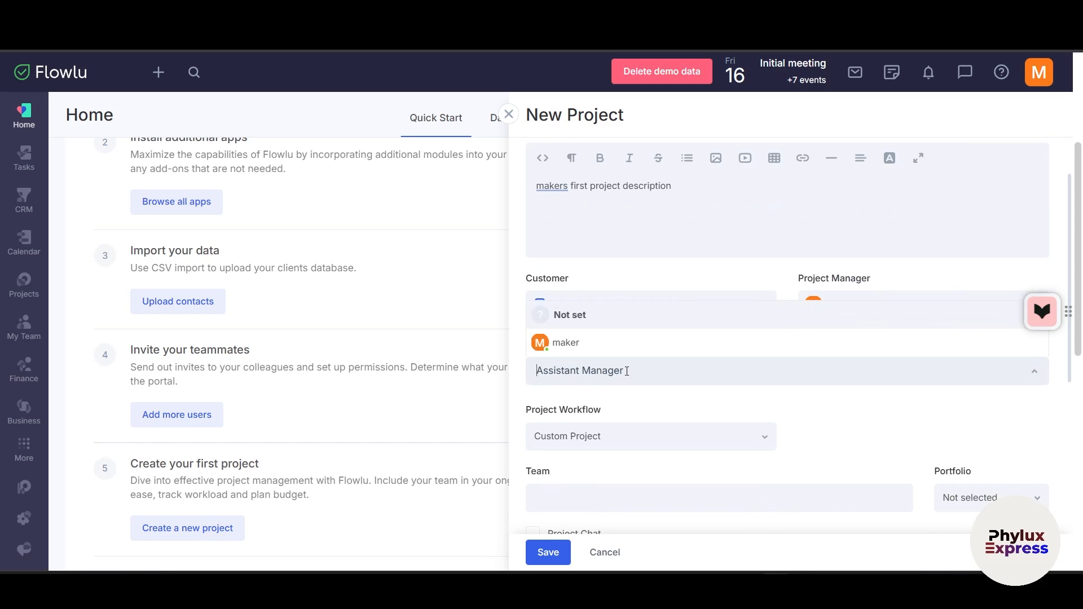
{"action": "left_click", "coordinate": [621, 400]}
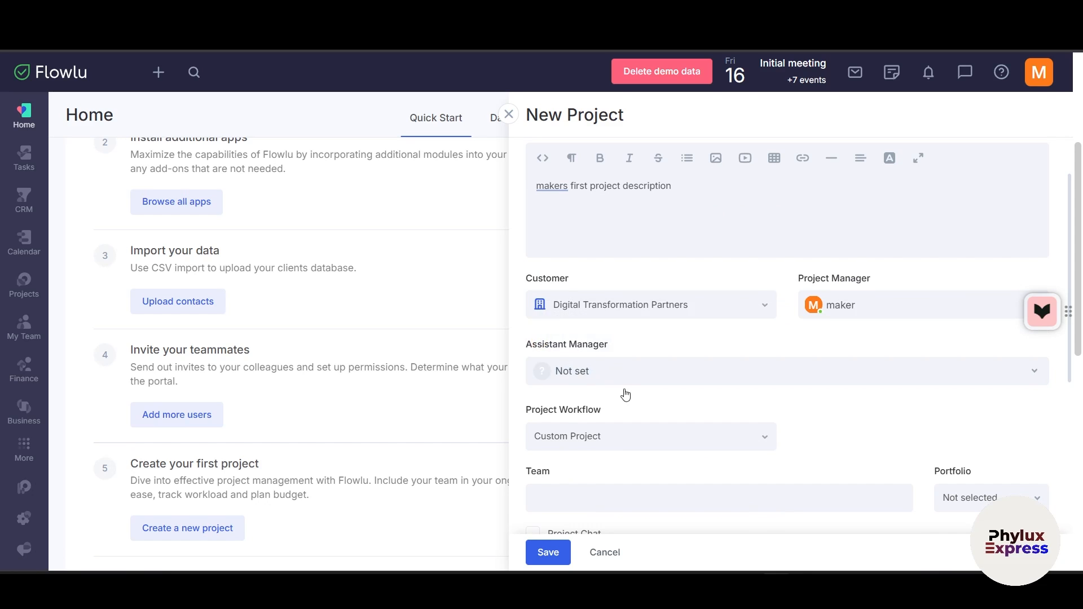
{"action": "left_click", "coordinate": [627, 371]}
{"action": "left_click", "coordinate": [593, 314]}
{"action": "left_click", "coordinate": [619, 371]}
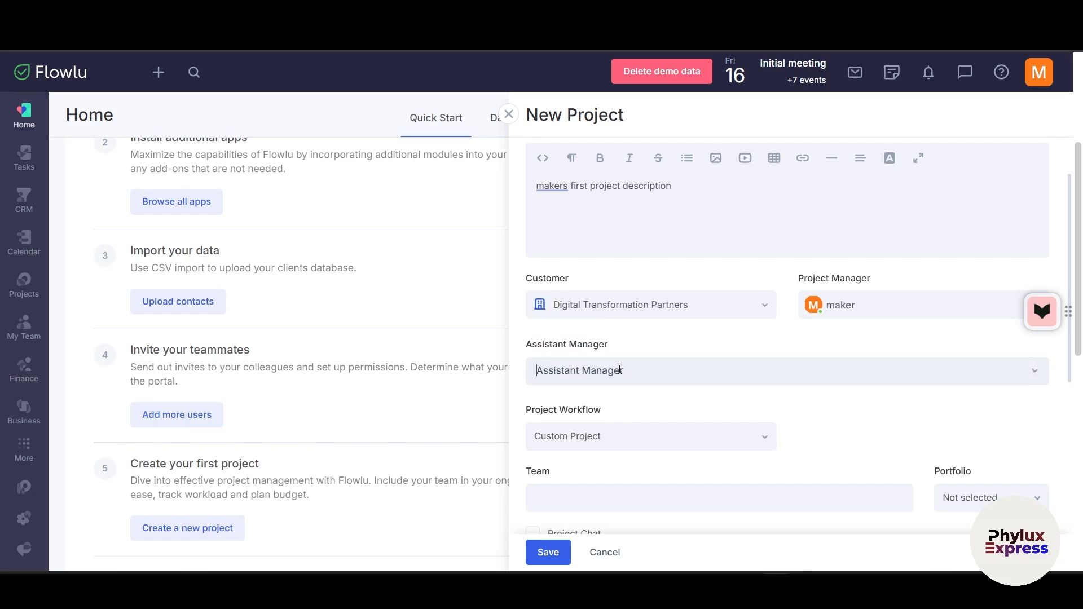
{"action": "left_click", "coordinate": [620, 367]}
{"action": "left_click", "coordinate": [618, 366]}
{"action": "left_click", "coordinate": [618, 341]}
{"action": "scroll", "coordinate": [638, 396], "scroll_direction": "down", "scroll_amount": 1}
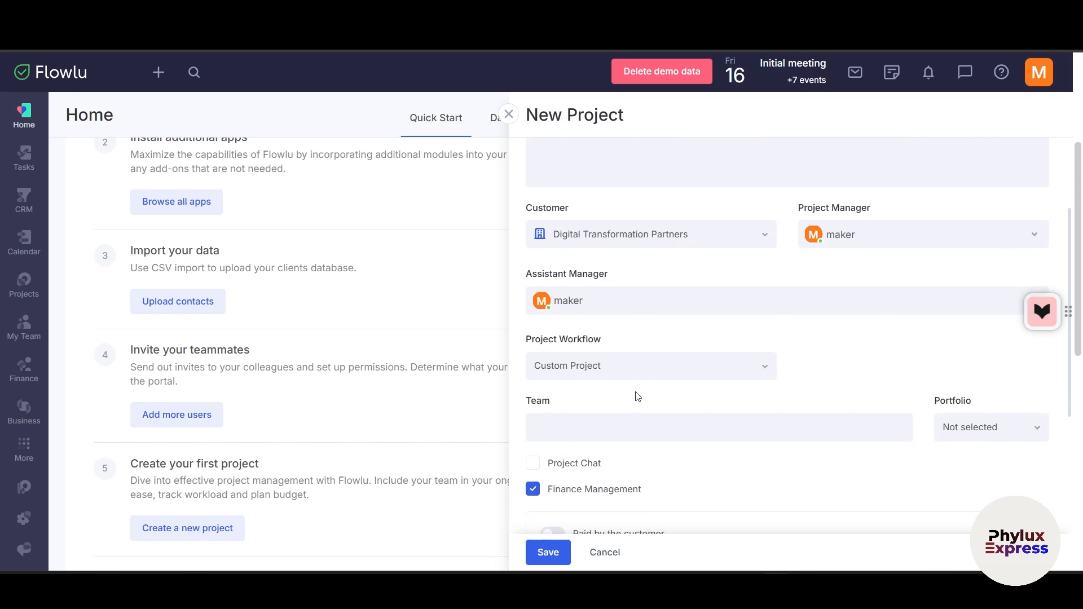
{"action": "left_click", "coordinate": [610, 309]}
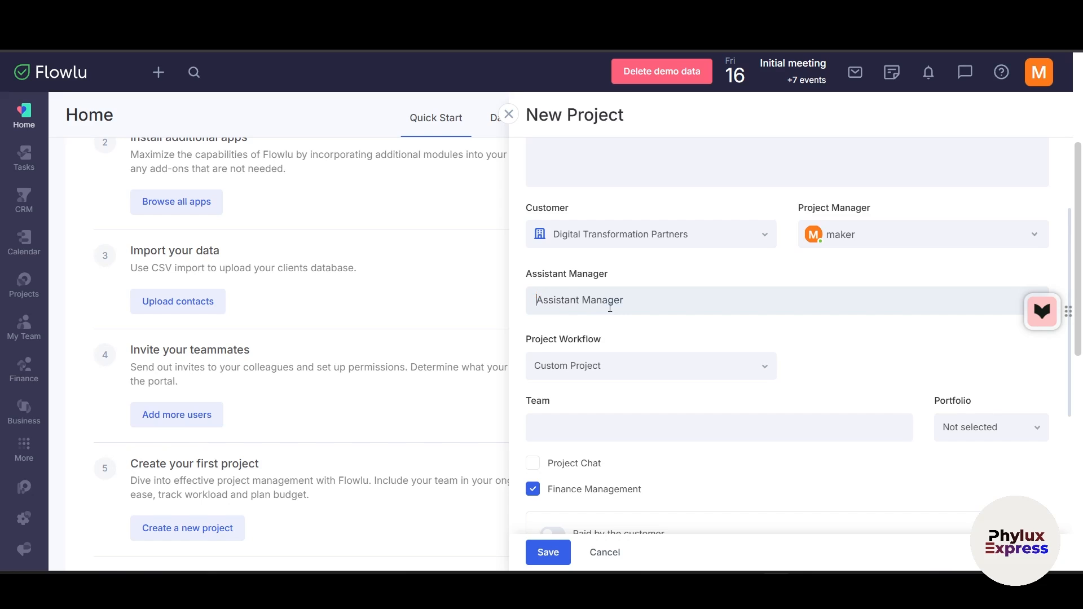
{"action": "left_click", "coordinate": [584, 360]}
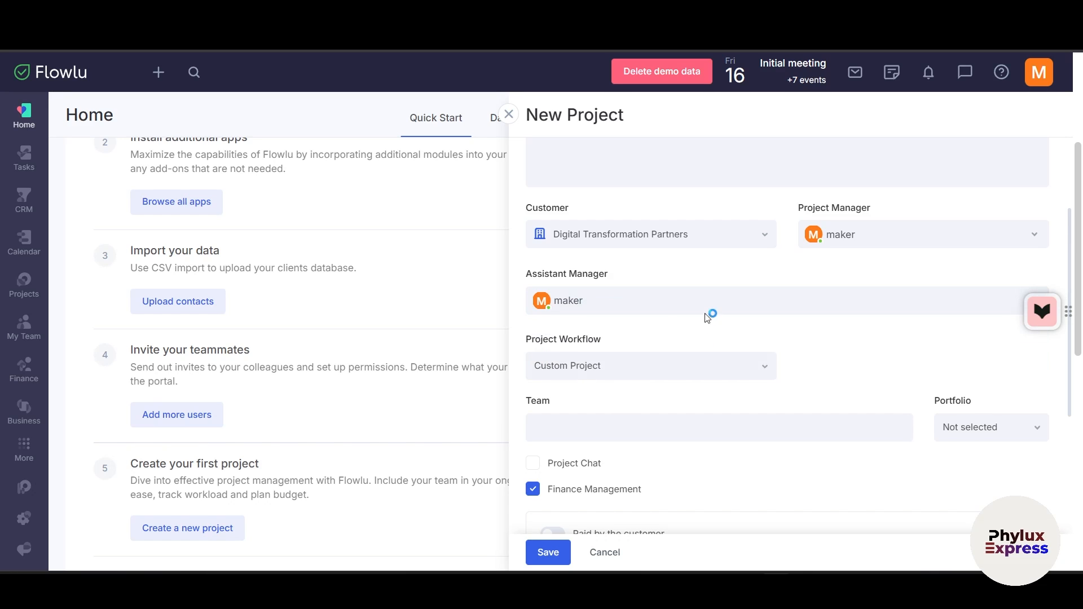
Step: Choose the Custom Project workflow and add the workspace's own user to the project team
{"action": "left_click", "coordinate": [637, 370]}
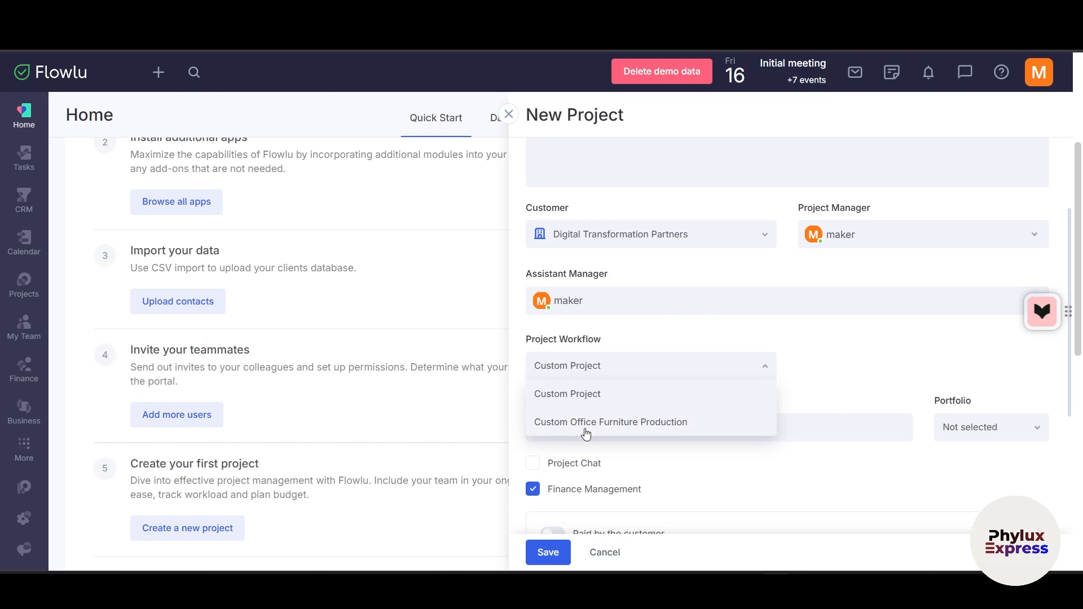
{"action": "left_click", "coordinate": [613, 399]}
{"action": "scroll", "coordinate": [836, 399], "scroll_direction": "down", "scroll_amount": 1}
{"action": "left_click", "coordinate": [600, 355]}
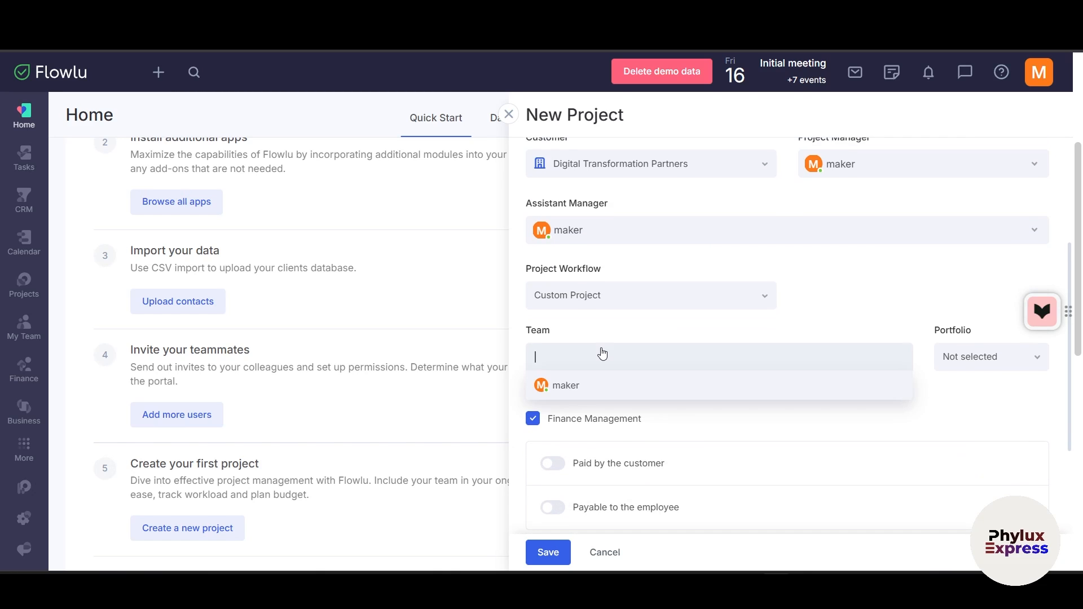
{"action": "left_click", "coordinate": [592, 383]}
{"action": "left_click", "coordinate": [677, 352]}
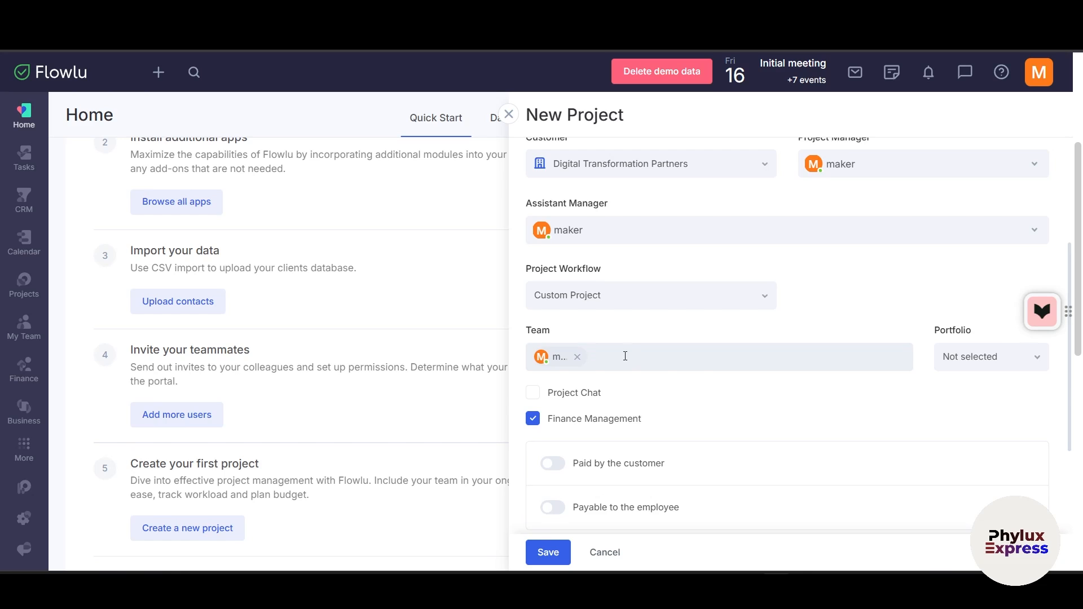
{"action": "type", "text": "zz"}
{"action": "key", "text": "BackSpace"}
{"action": "key", "text": "BackSpace"}
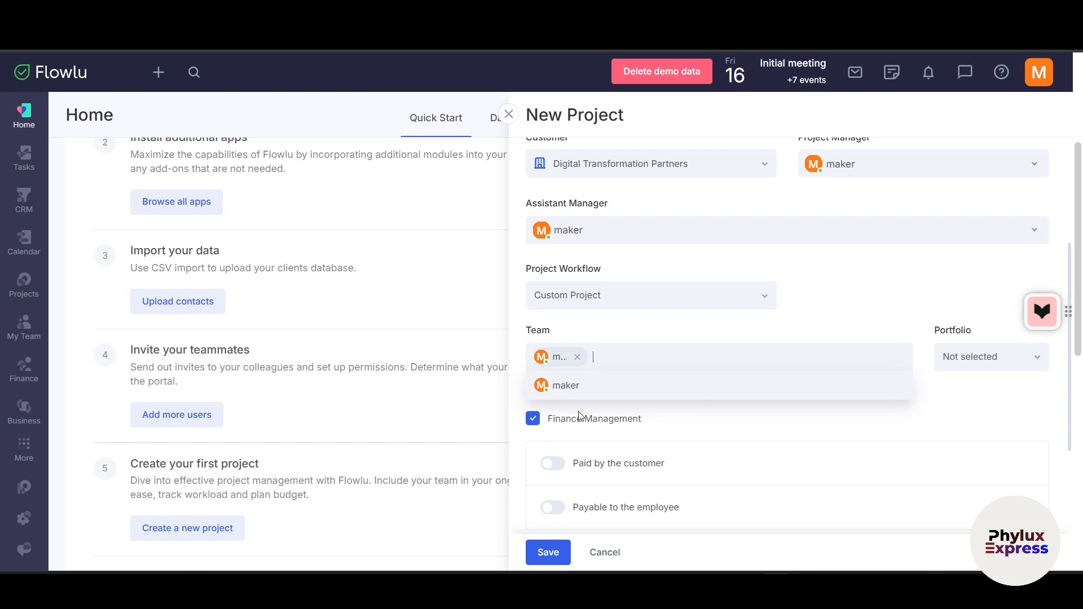
{"action": "left_click", "coordinate": [807, 330]}
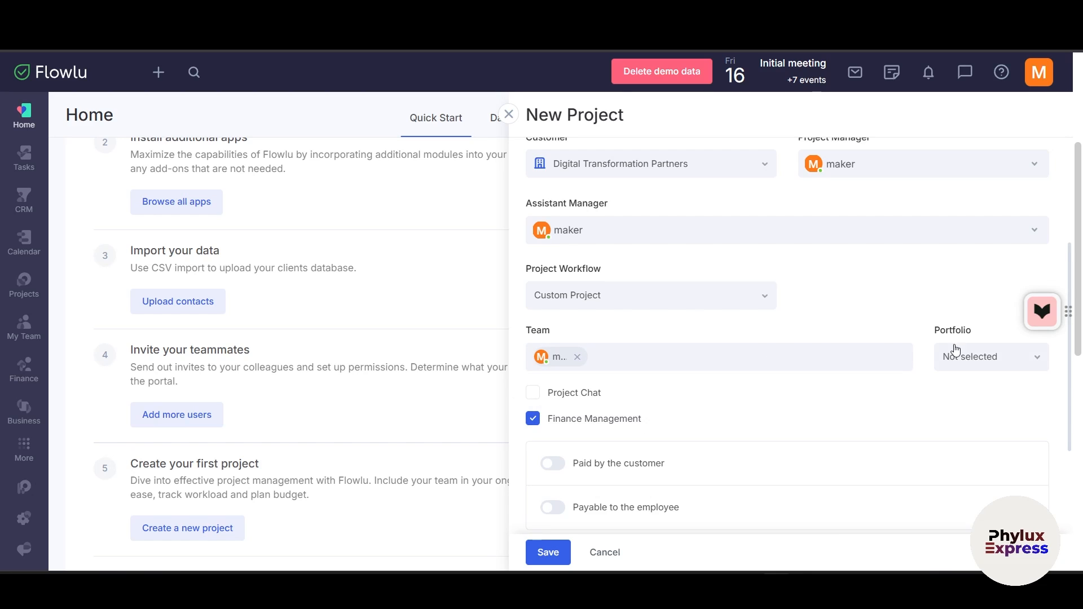
Step: Try the Custom Furniture portfolio for the project and reset the portfolio to Not selected
{"action": "left_click", "coordinate": [959, 357]}
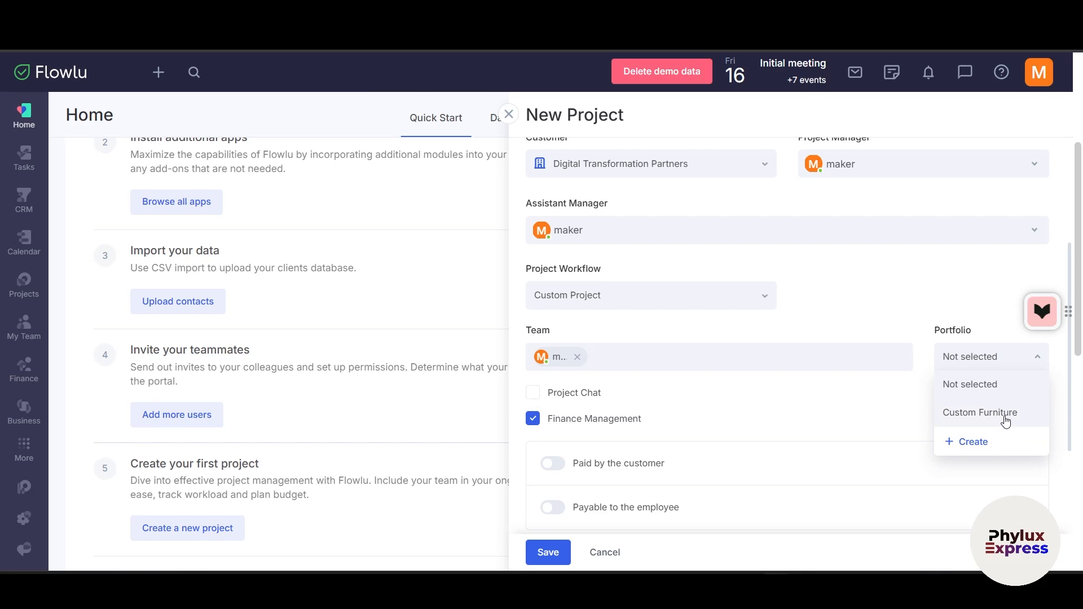
{"action": "left_click", "coordinate": [1004, 420]}
{"action": "left_click", "coordinate": [977, 360]}
{"action": "left_click", "coordinate": [982, 387]}
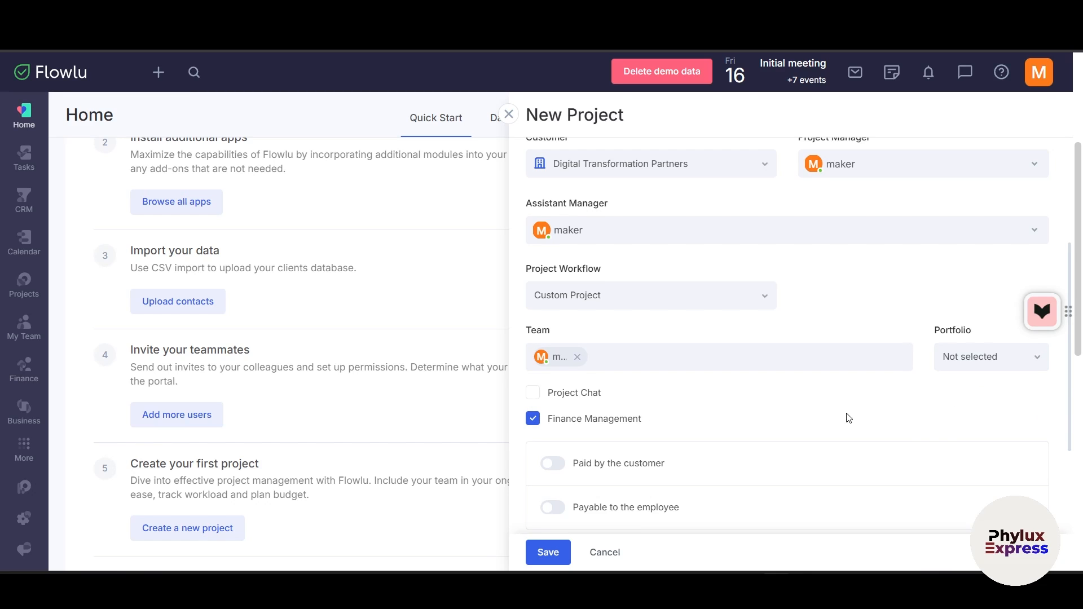
Step: Make the project paid by the customer with a task price of 1000 and single-line invoice data
{"action": "scroll", "coordinate": [850, 419], "scroll_direction": "down", "scroll_amount": 3}
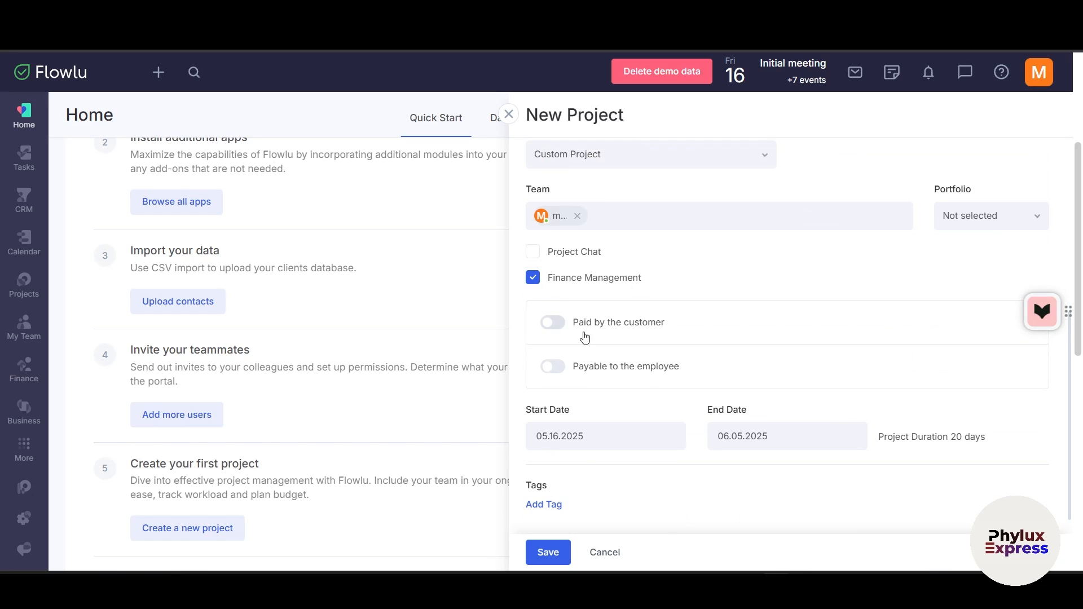
{"action": "scroll", "coordinate": [597, 317], "scroll_direction": "down", "scroll_amount": 2}
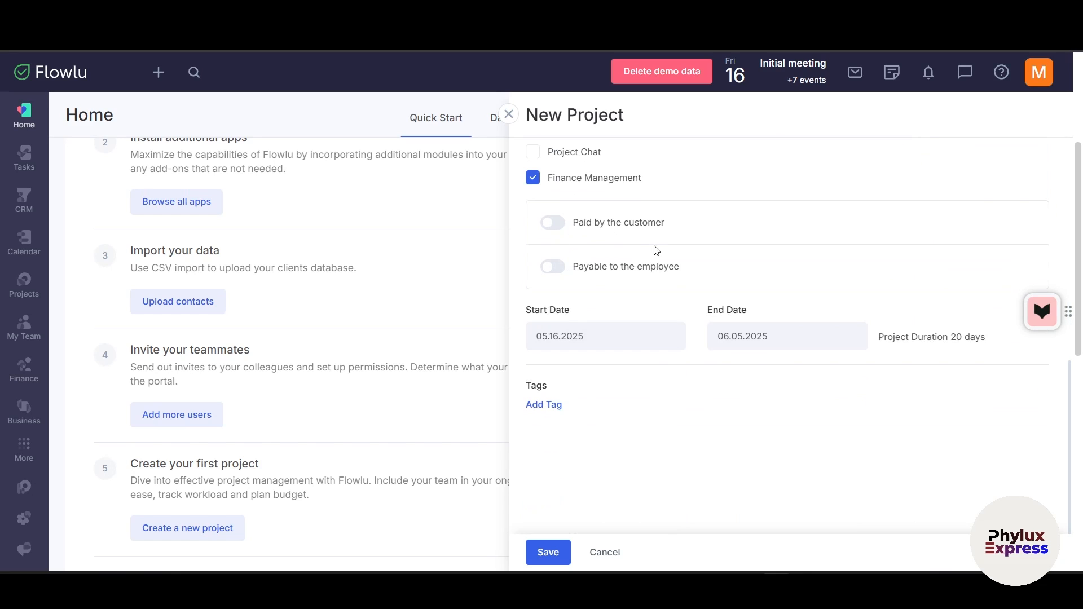
{"action": "left_click", "coordinate": [553, 223]}
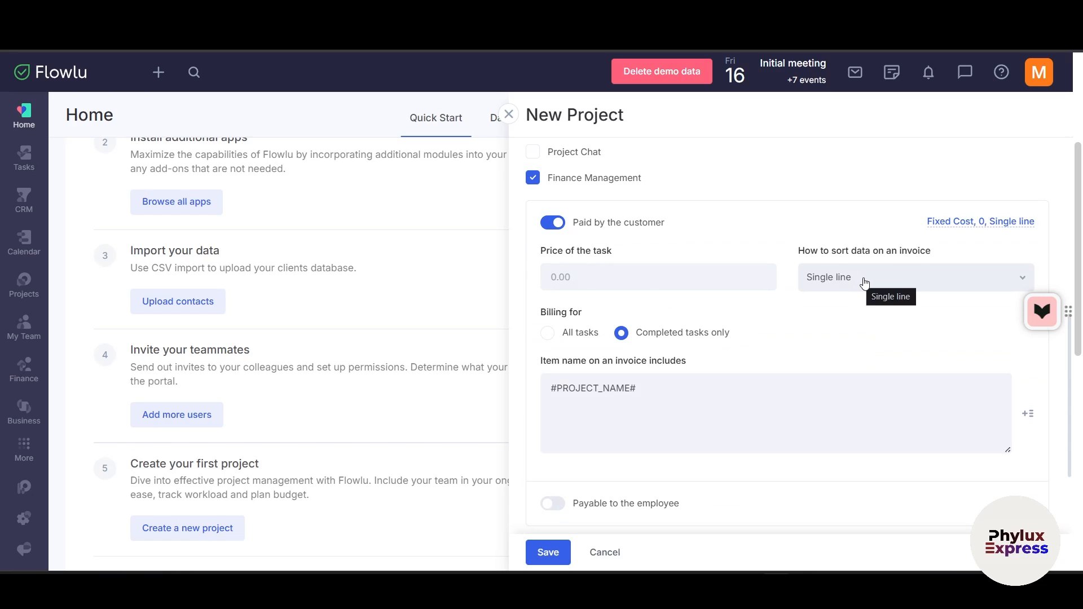
{"action": "left_click", "coordinate": [947, 284]}
{"action": "left_click", "coordinate": [886, 307]}
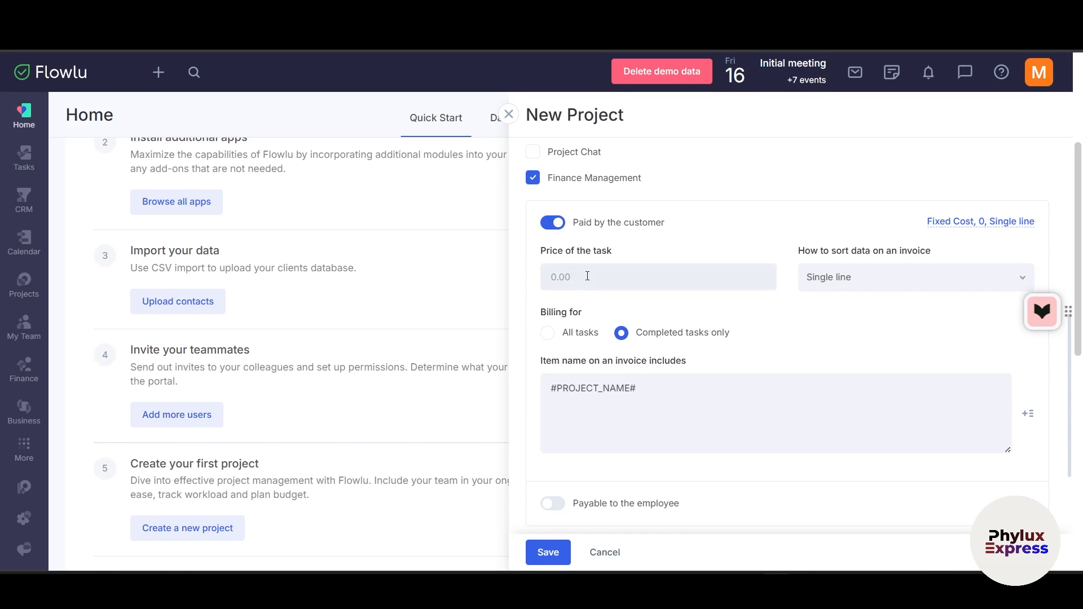
{"action": "left_click", "coordinate": [584, 283]}
{"action": "type", "text": "1,"}
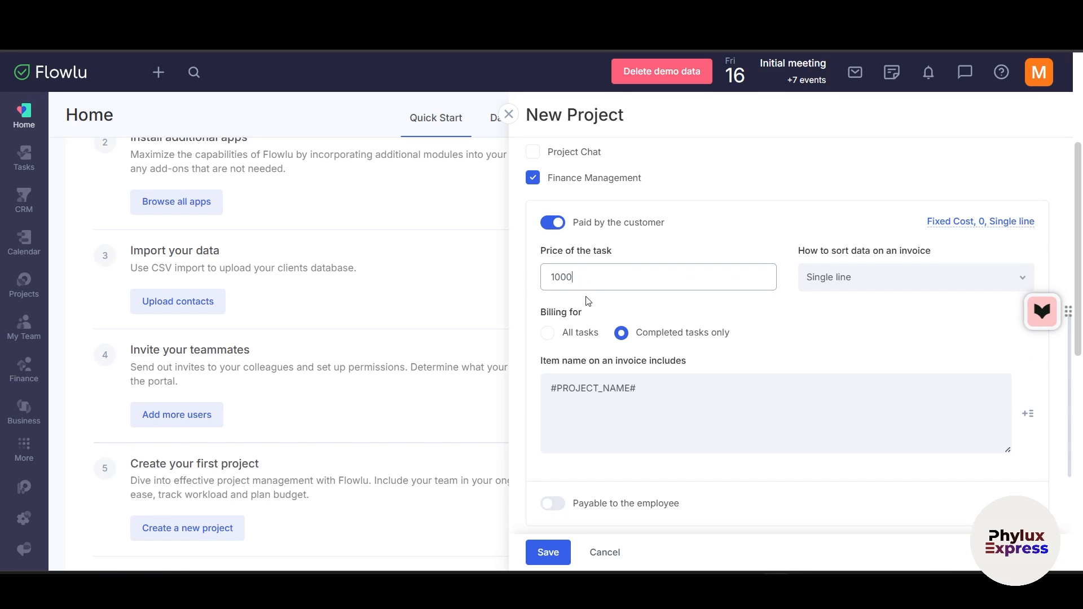
{"action": "type", "text": "000"}
{"action": "left_click", "coordinate": [538, 328]}
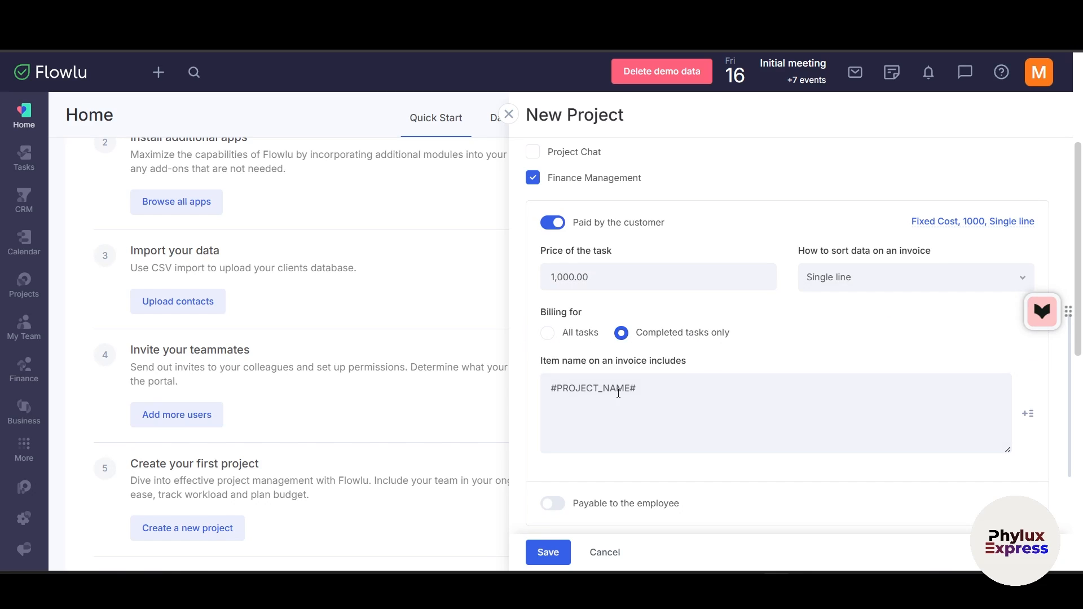
{"action": "scroll", "coordinate": [643, 417], "scroll_direction": "down", "scroll_amount": 3}
{"action": "left_click", "coordinate": [684, 281]}
{"action": "key", "text": "ctrl+a"}
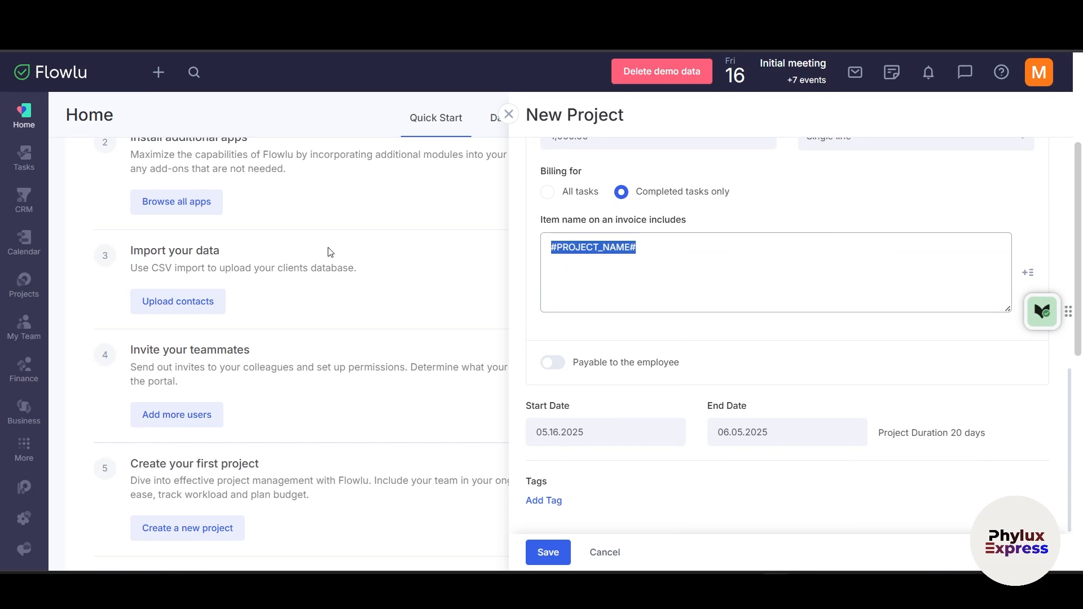
{"action": "left_click", "coordinate": [681, 275]}
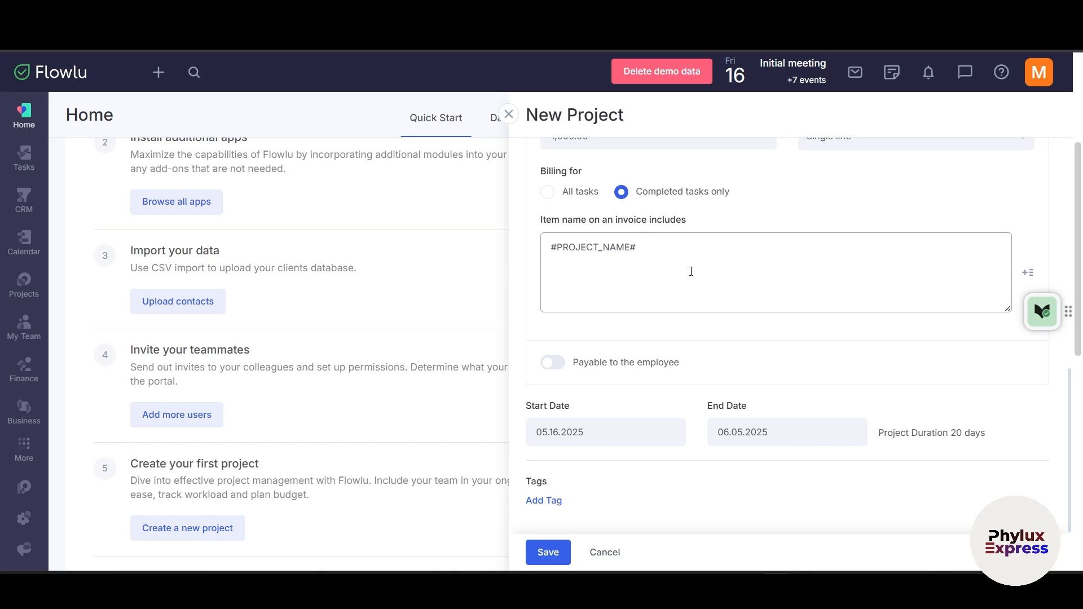
Step: Make the project payable to the employee with an employee task rate of 100
{"action": "left_click", "coordinate": [555, 363]}
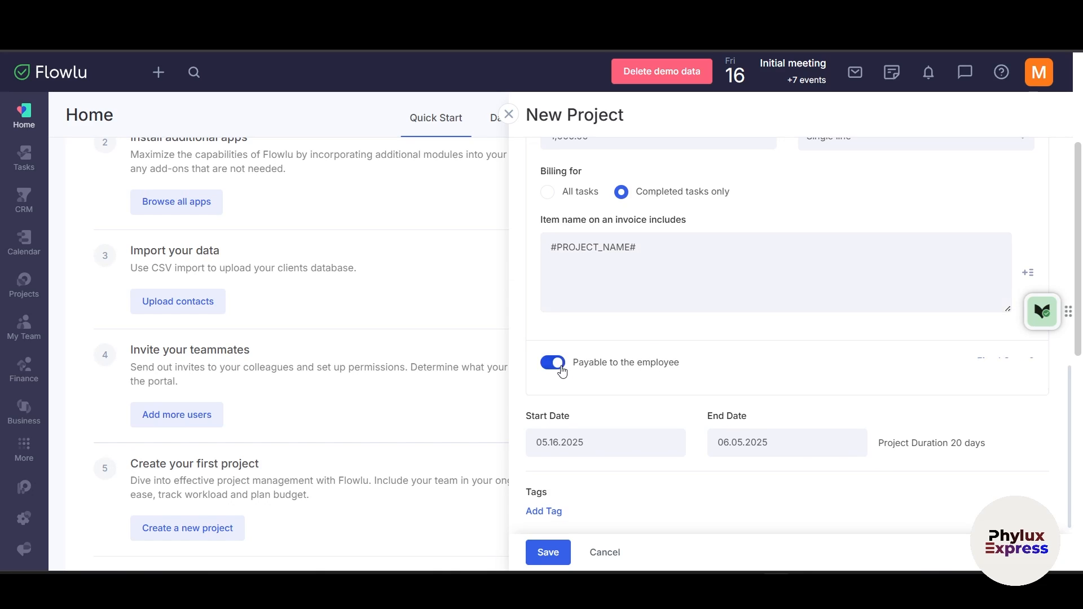
{"action": "scroll", "coordinate": [696, 370], "scroll_direction": "down", "scroll_amount": 1}
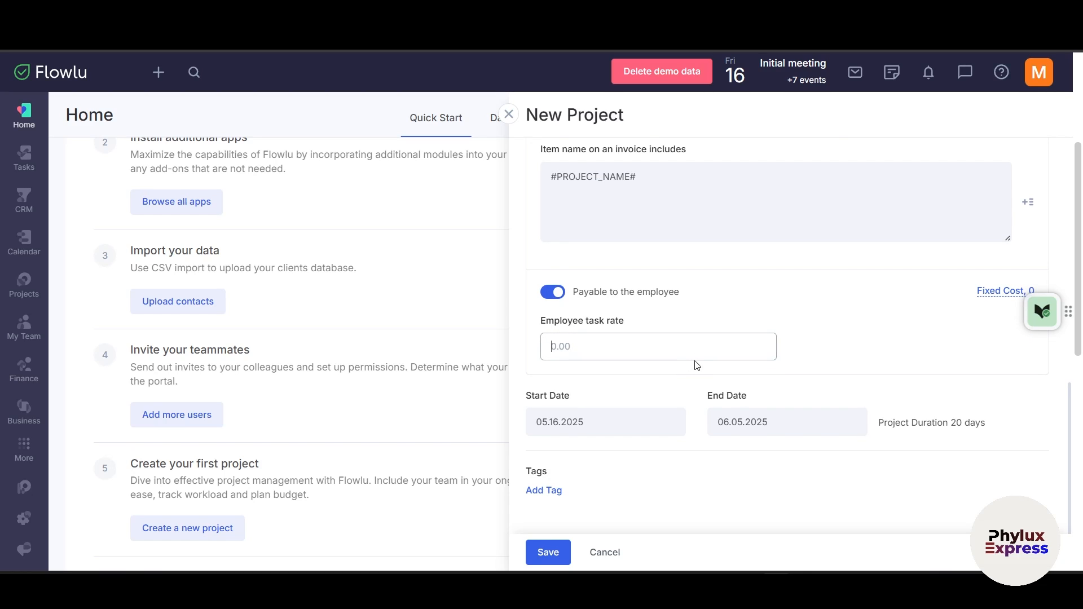
{"action": "type", "text": "100"}
{"action": "left_click", "coordinate": [817, 372]}
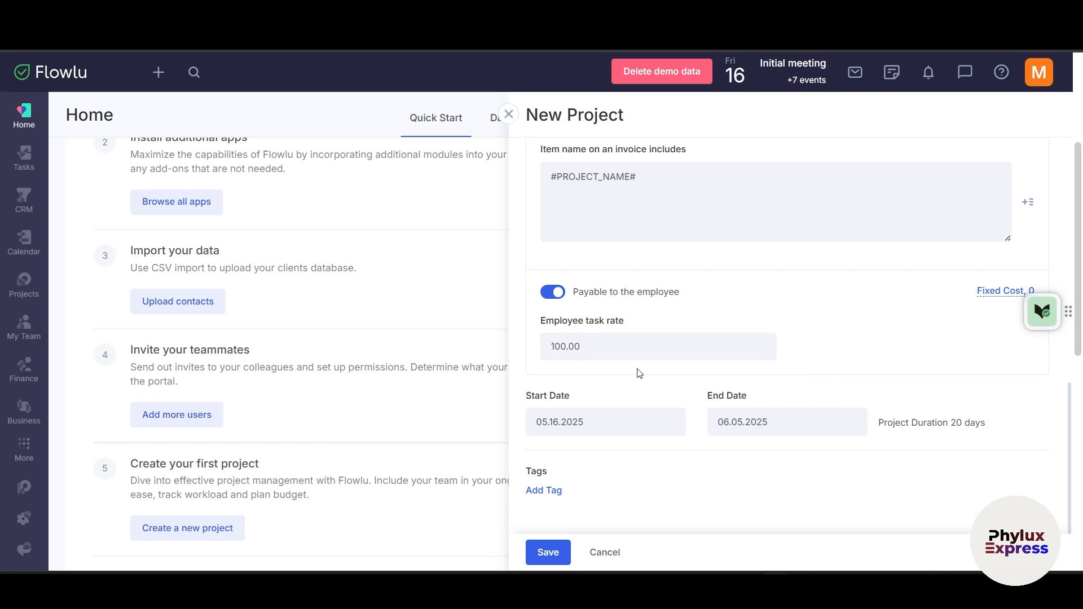
{"action": "scroll", "coordinate": [640, 360], "scroll_direction": "down", "scroll_amount": 2}
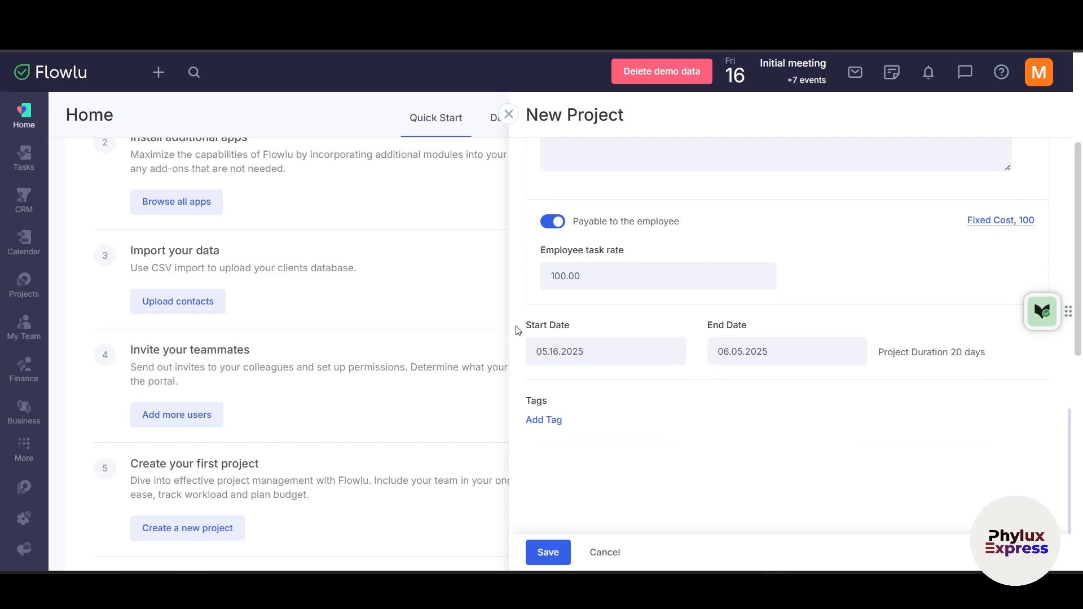
{"action": "left_click_drag", "start_coordinate": [515, 326], "coordinate": [813, 336]}
{"action": "left_click_drag", "start_coordinate": [882, 357], "coordinate": [973, 353]}
{"action": "left_click", "coordinate": [870, 382]}
{"action": "left_click_drag", "start_coordinate": [880, 357], "coordinate": [976, 354]}
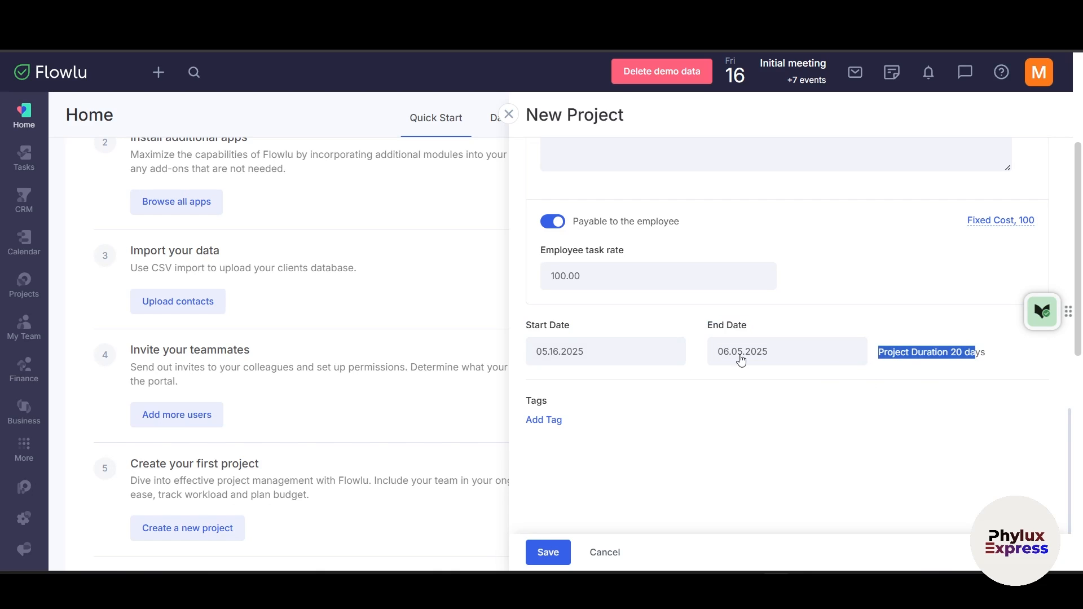
Step: Set the project's start date to 05.23.2025 and its end date to 06.27.2025
{"action": "left_click", "coordinate": [596, 361]}
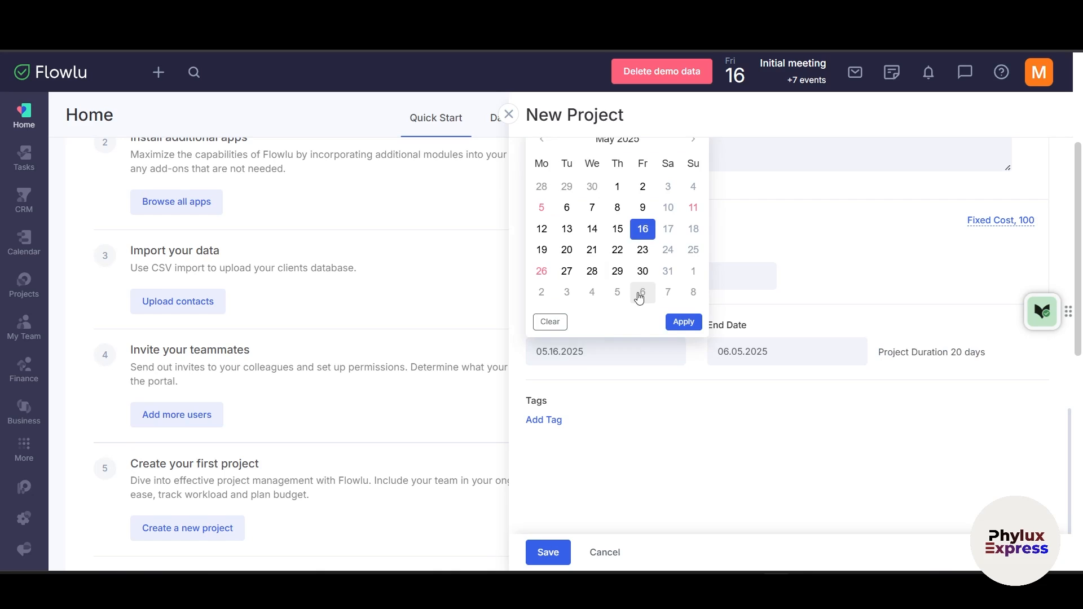
{"action": "left_click", "coordinate": [643, 250]}
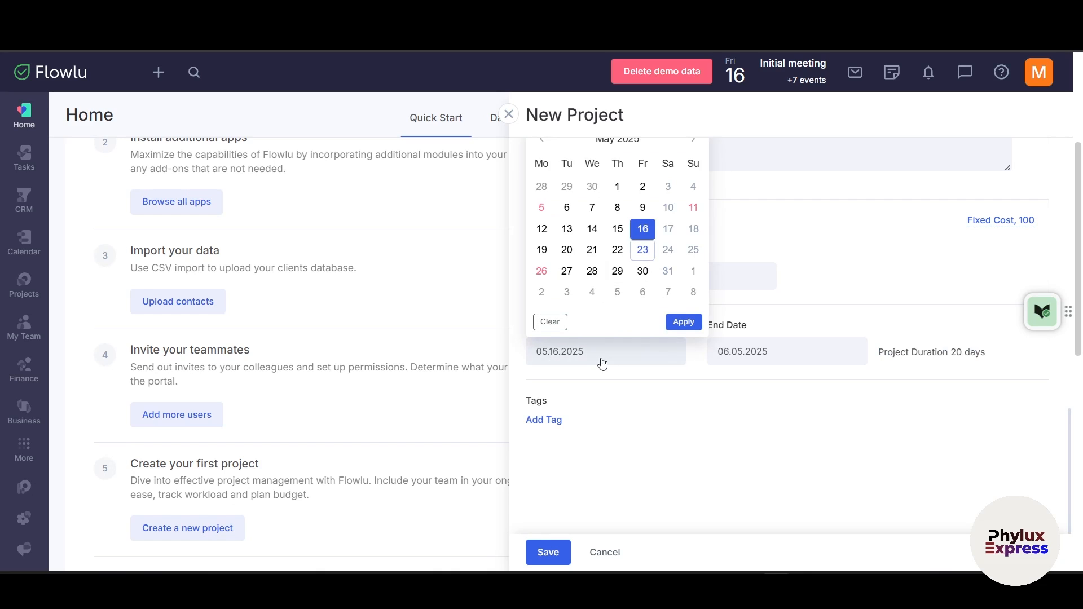
{"action": "left_click", "coordinate": [684, 321]}
{"action": "left_click", "coordinate": [737, 344]}
{"action": "left_click", "coordinate": [825, 271]}
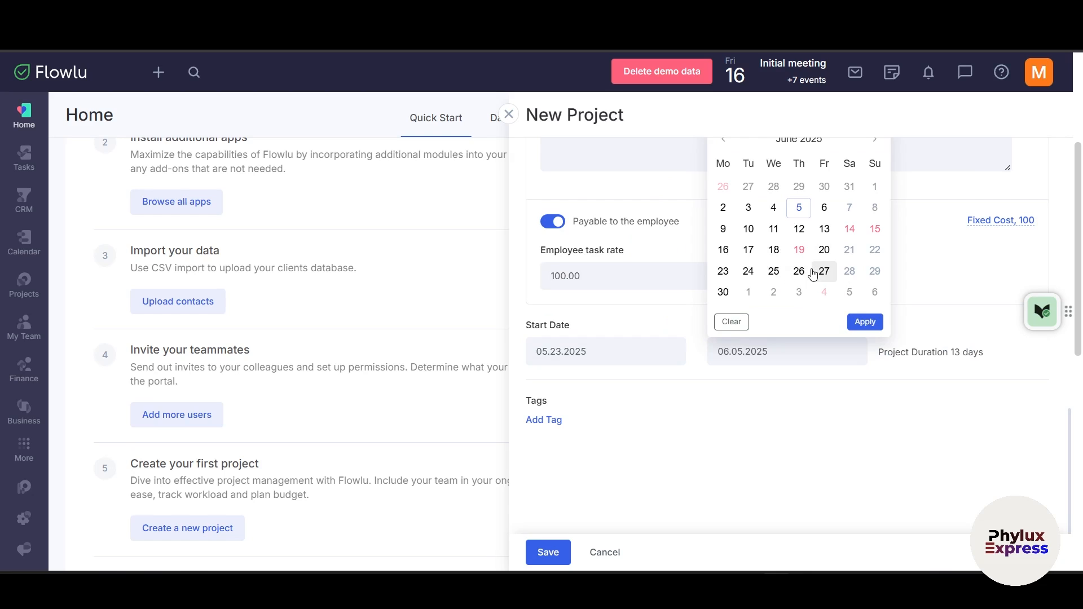
{"action": "left_click", "coordinate": [877, 322]}
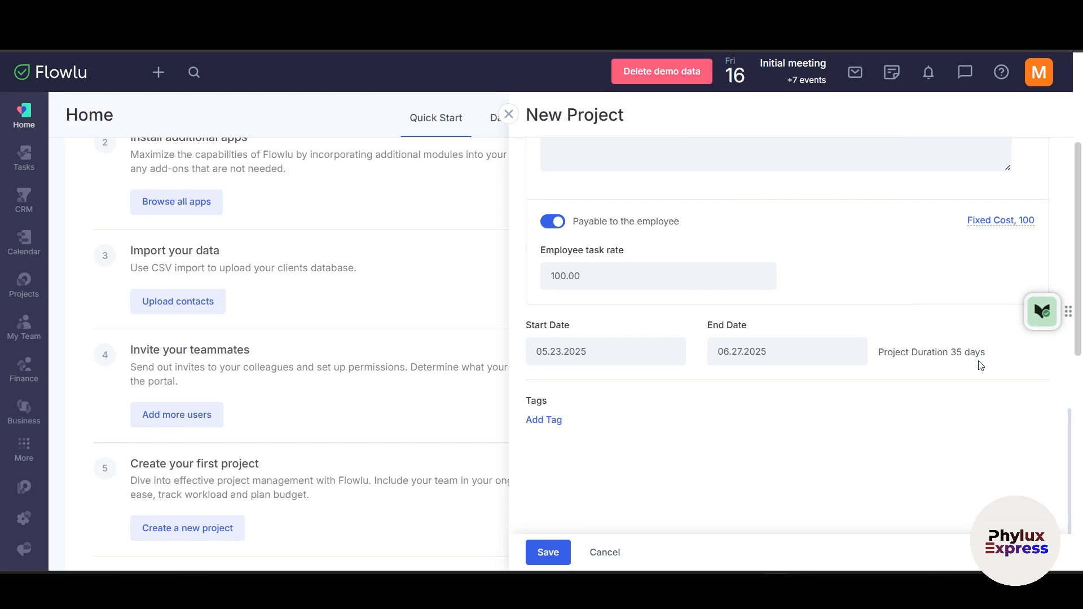
Step: Look through the tags available for the project without adding one
{"action": "scroll", "coordinate": [564, 432], "scroll_direction": "down", "scroll_amount": 1}
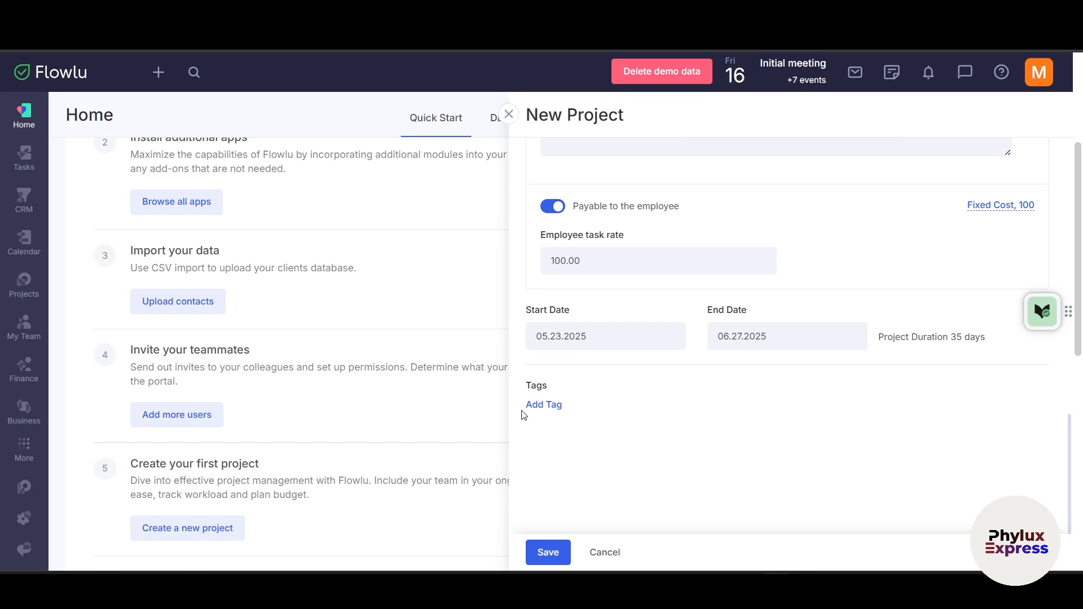
{"action": "left_click", "coordinate": [558, 414]}
{"action": "scroll", "coordinate": [594, 524], "scroll_direction": "down", "scroll_amount": 1}
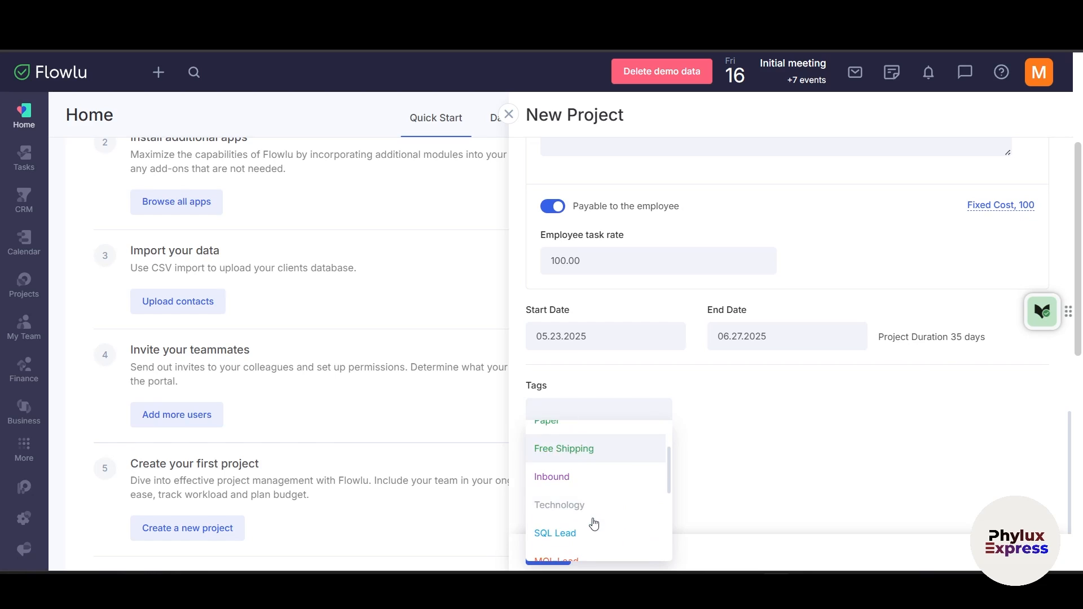
{"action": "scroll", "coordinate": [594, 524], "scroll_direction": "up", "scroll_amount": 1}
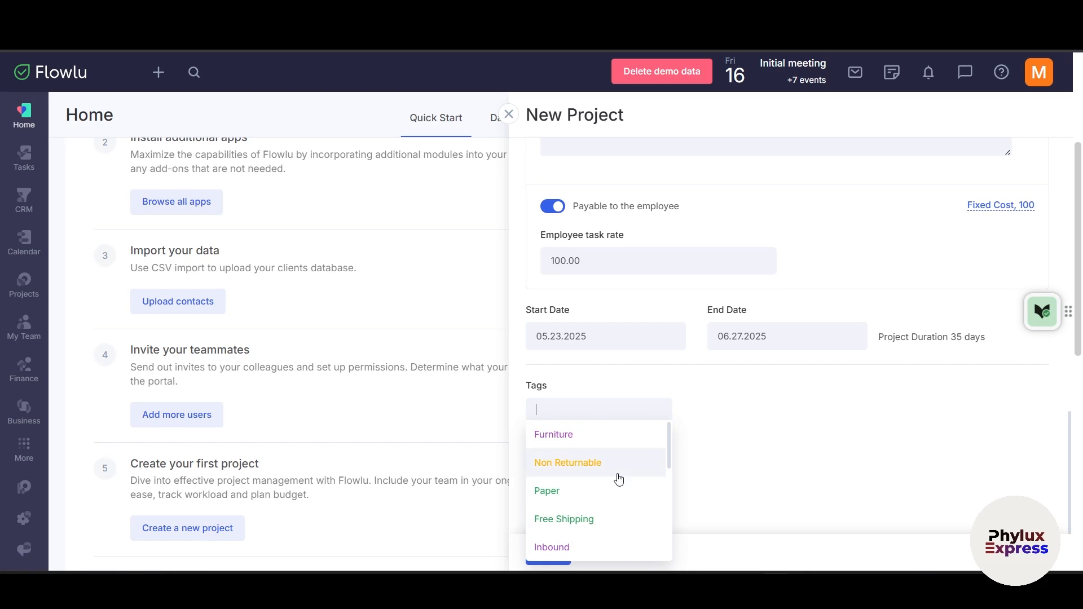
{"action": "scroll", "coordinate": [588, 525], "scroll_direction": "down", "scroll_amount": 1}
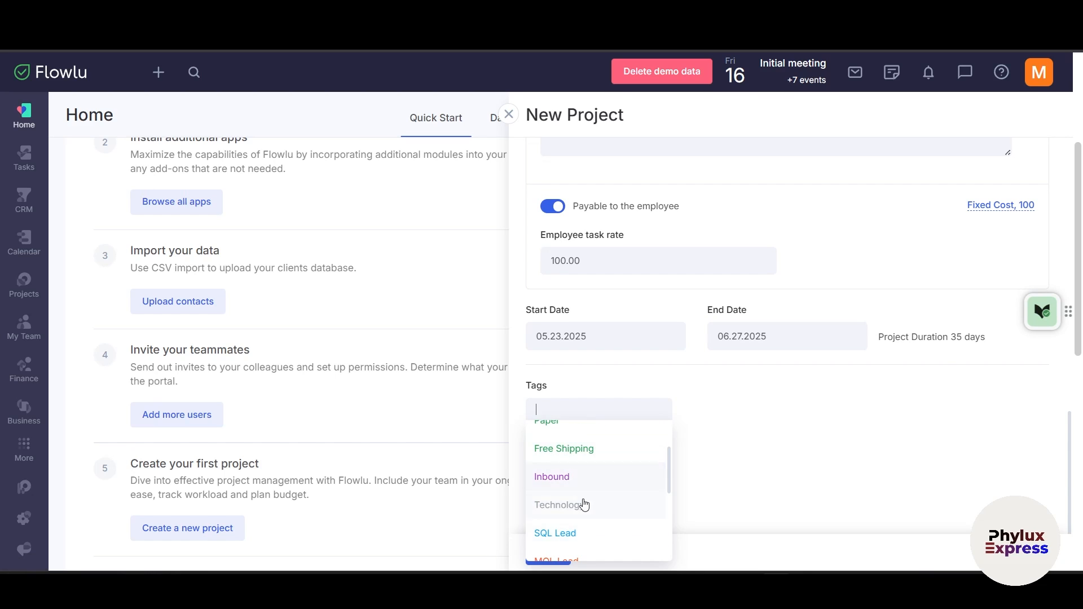
{"action": "scroll", "coordinate": [584, 505], "scroll_direction": "down", "scroll_amount": 1}
{"action": "scroll", "coordinate": [602, 506], "scroll_direction": "down", "scroll_amount": 2}
{"action": "left_click", "coordinate": [713, 481]}
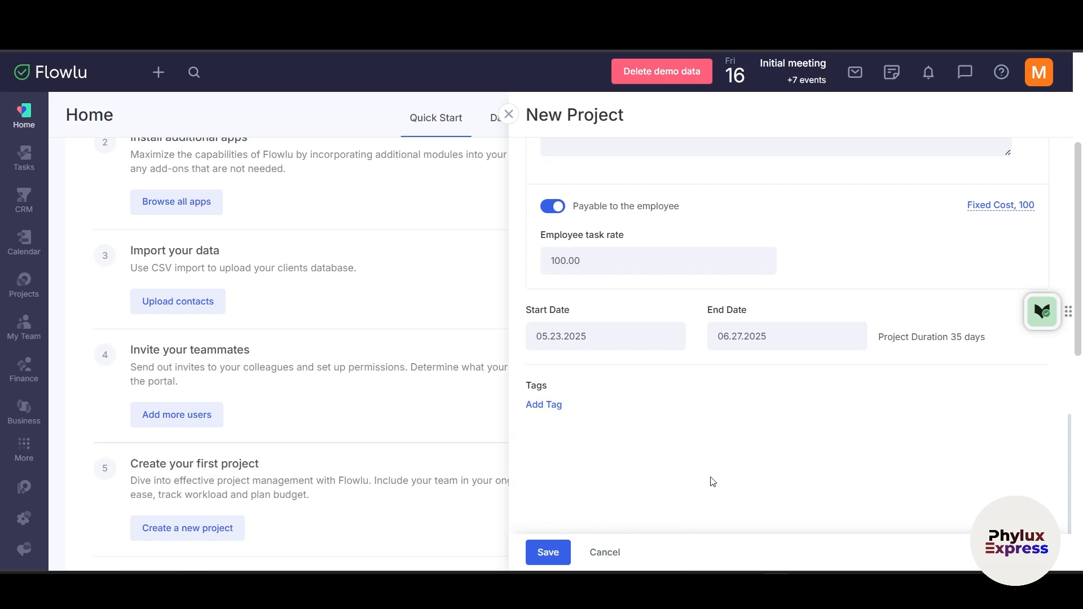
Step: Save the new project "test 1"
{"action": "left_click", "coordinate": [550, 553]}
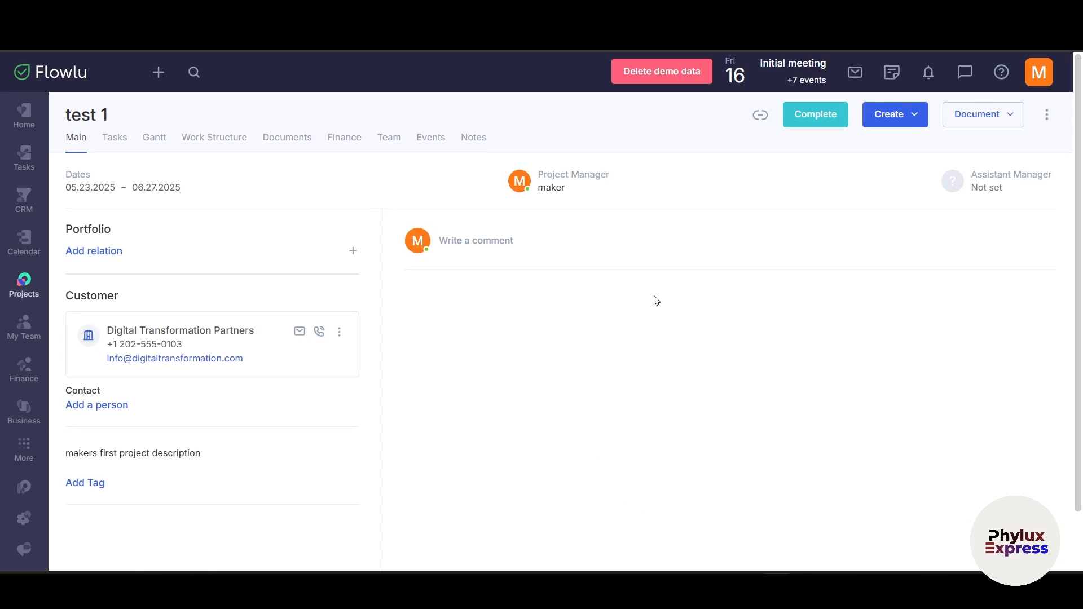
Step: View the Tasks, Gantt and Work Structure sections of the "test 1" project
{"action": "left_click", "coordinate": [111, 141]}
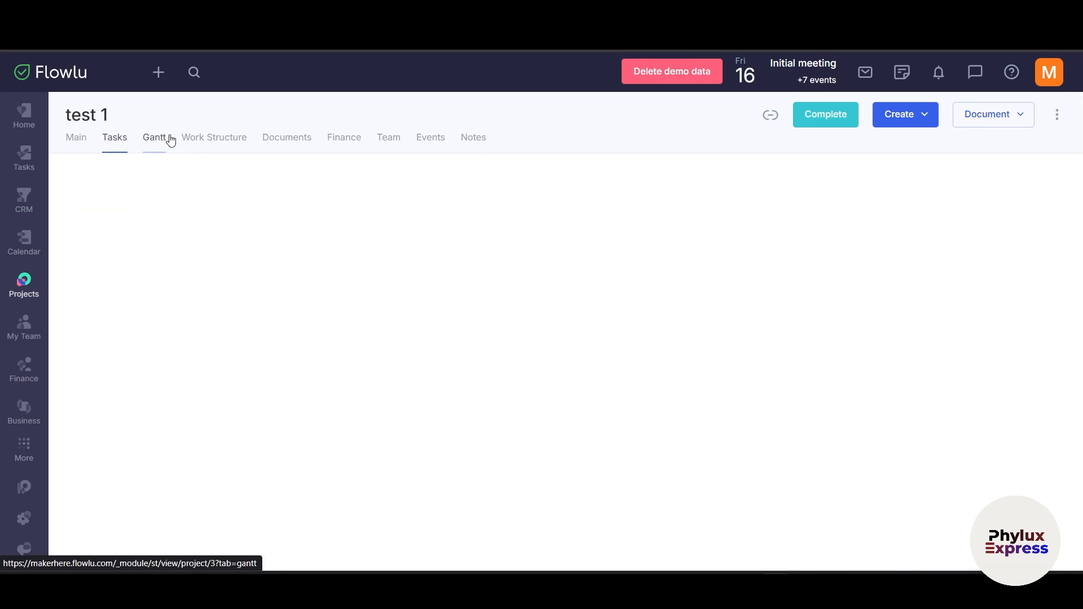
{"action": "left_click", "coordinate": [159, 142]}
{"action": "left_click", "coordinate": [230, 142]}
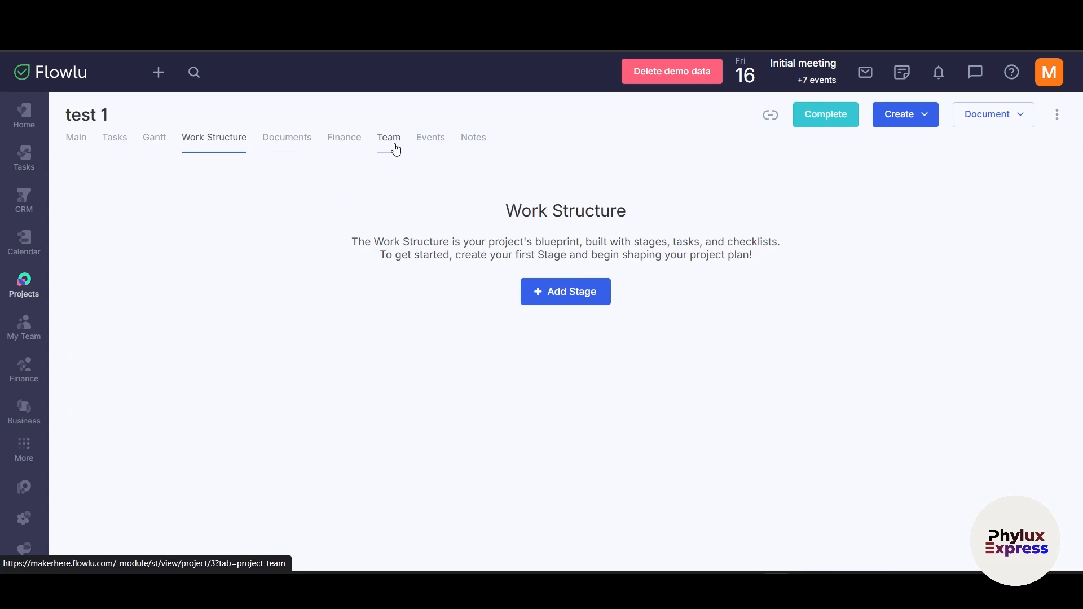
Step: Start a new task from the project's task list, titled "task test 1" with the description "adfadsfadsf"
{"action": "left_click", "coordinate": [112, 146]}
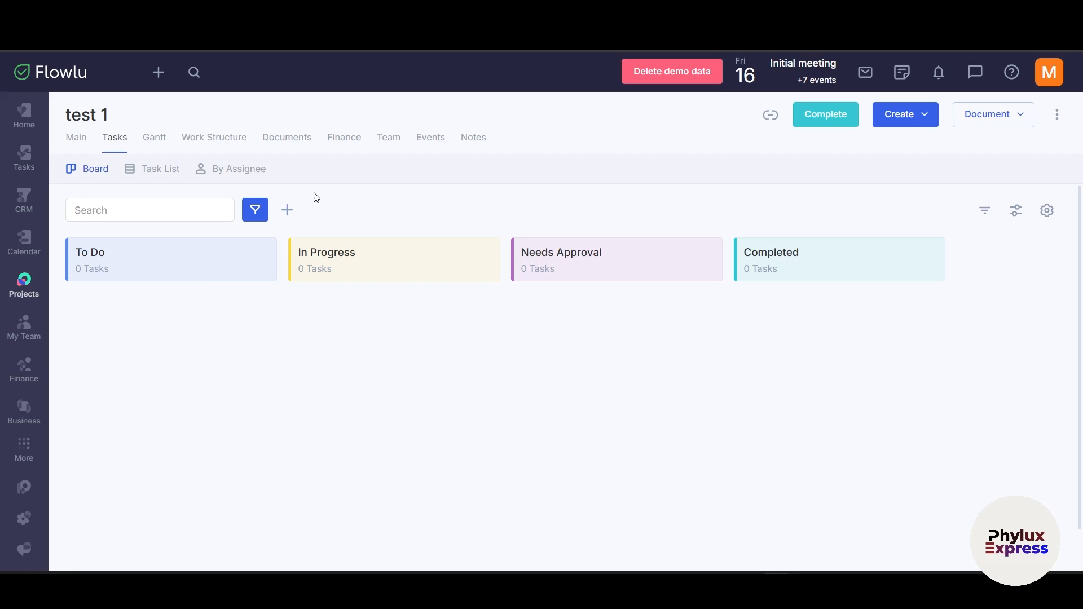
{"action": "left_click", "coordinate": [156, 176]}
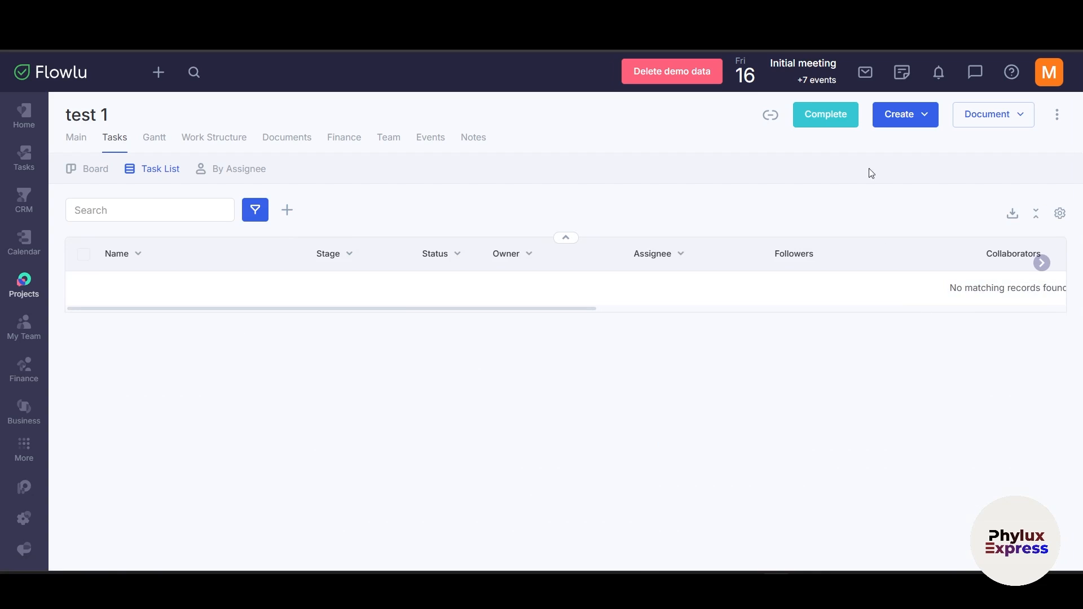
{"action": "left_click", "coordinate": [908, 122]}
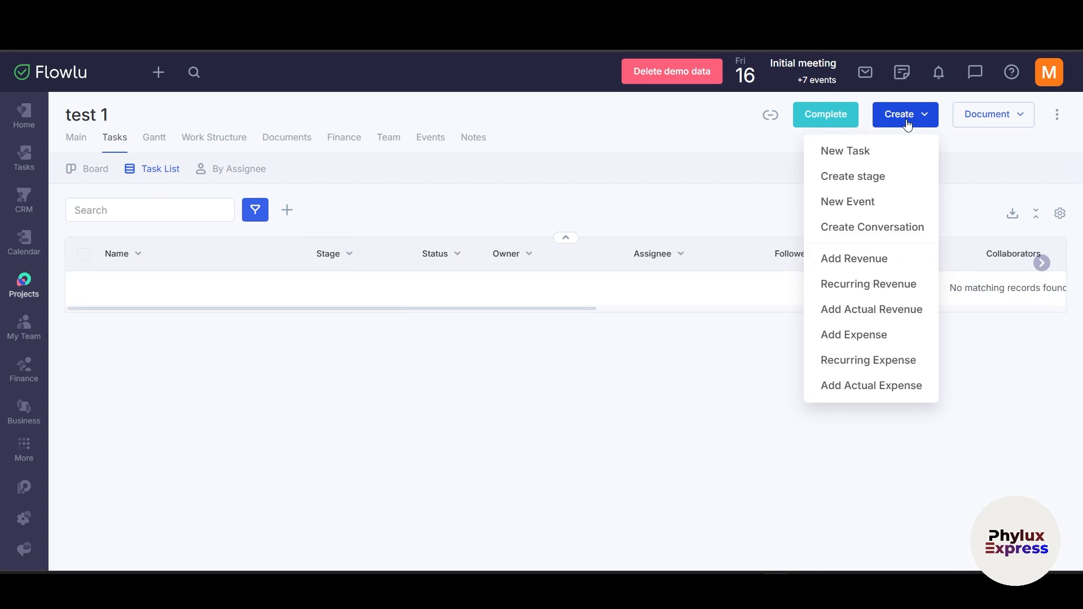
{"action": "left_click", "coordinate": [867, 155]}
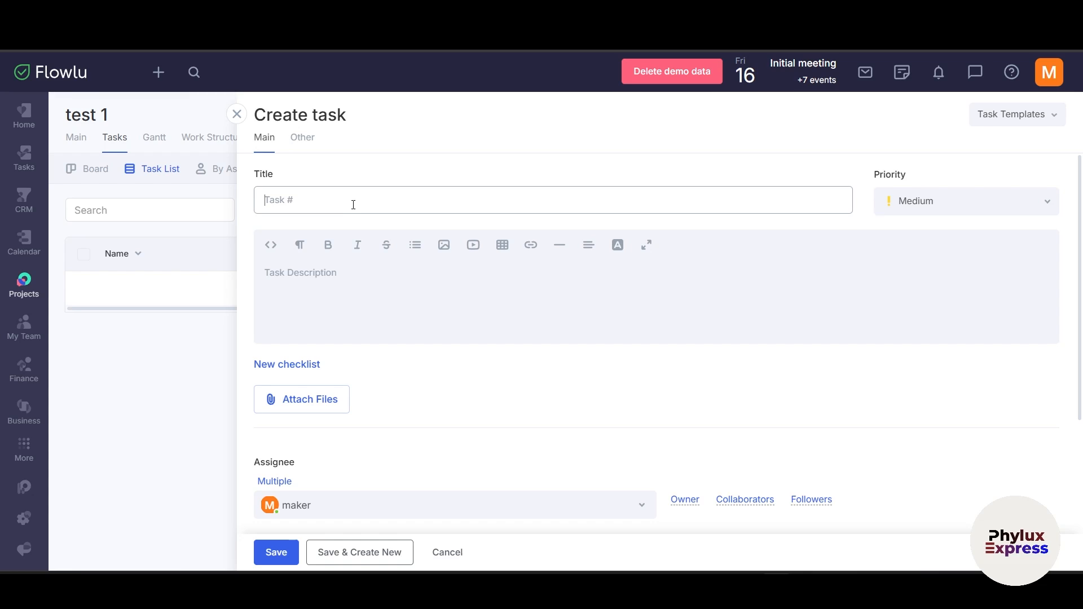
{"action": "type", "text": "task test 1"}
{"action": "left_click", "coordinate": [333, 275]}
{"action": "type", "text": "adfadsfadsf"}
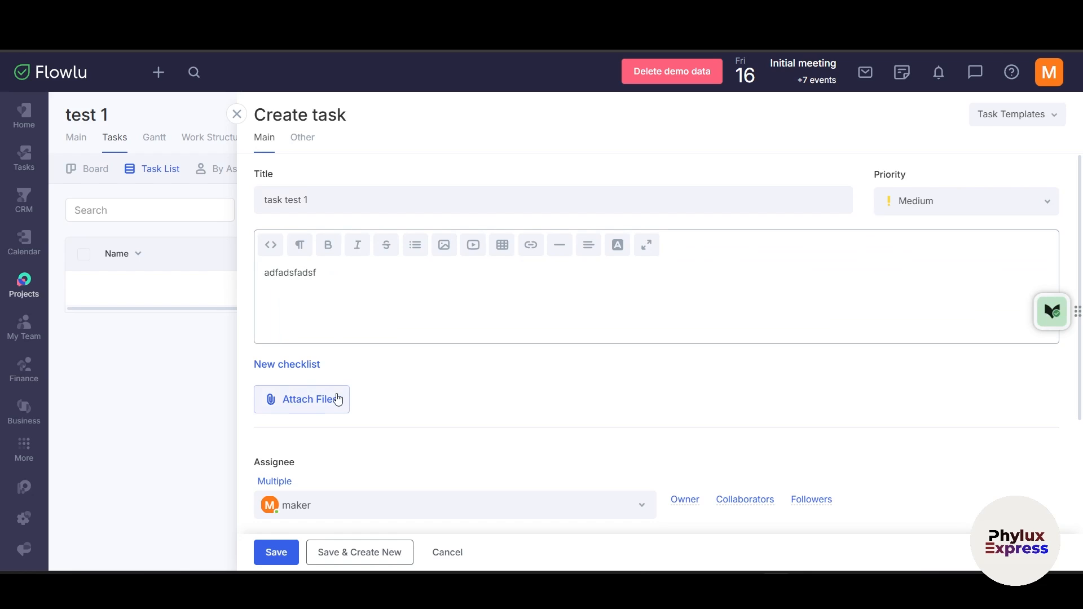
Step: Look at the sources available for attaching files to the task without attaching any
{"action": "scroll", "coordinate": [337, 400], "scroll_direction": "down", "scroll_amount": 1}
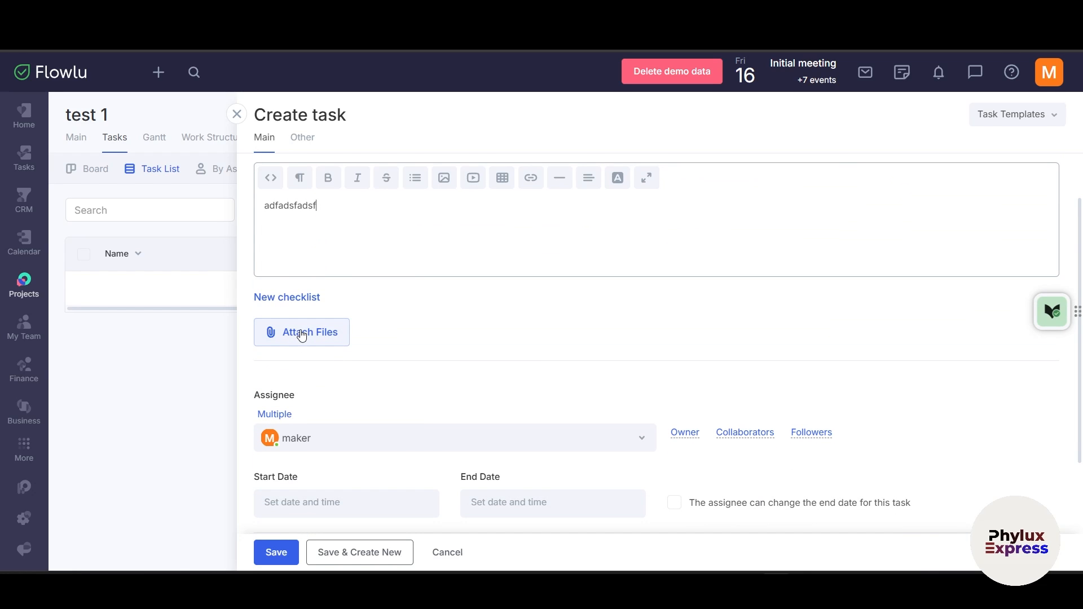
{"action": "left_click", "coordinate": [318, 343]}
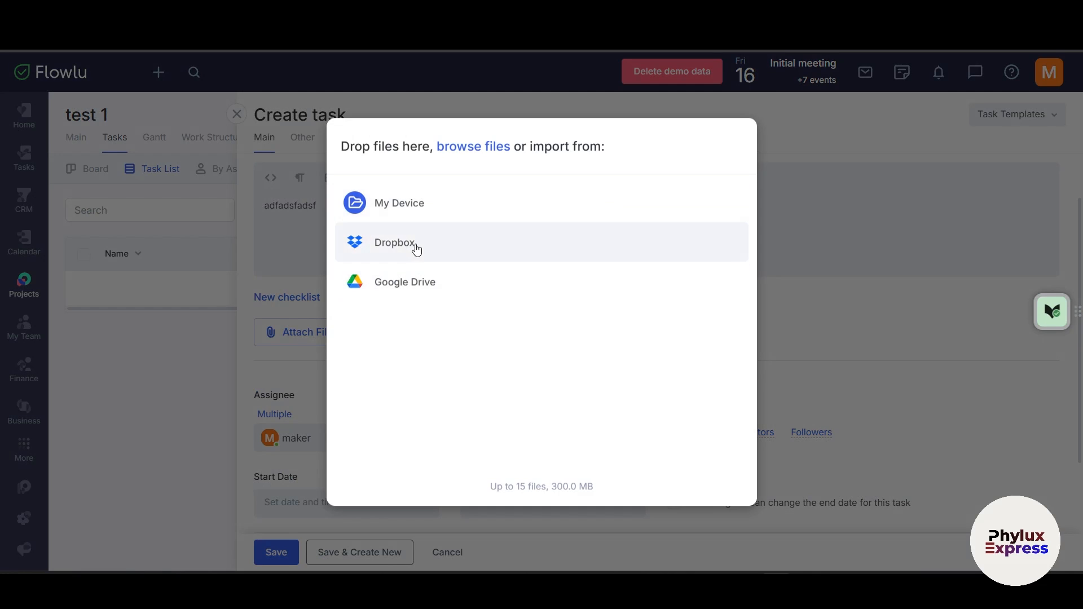
{"action": "left_click", "coordinate": [306, 335]}
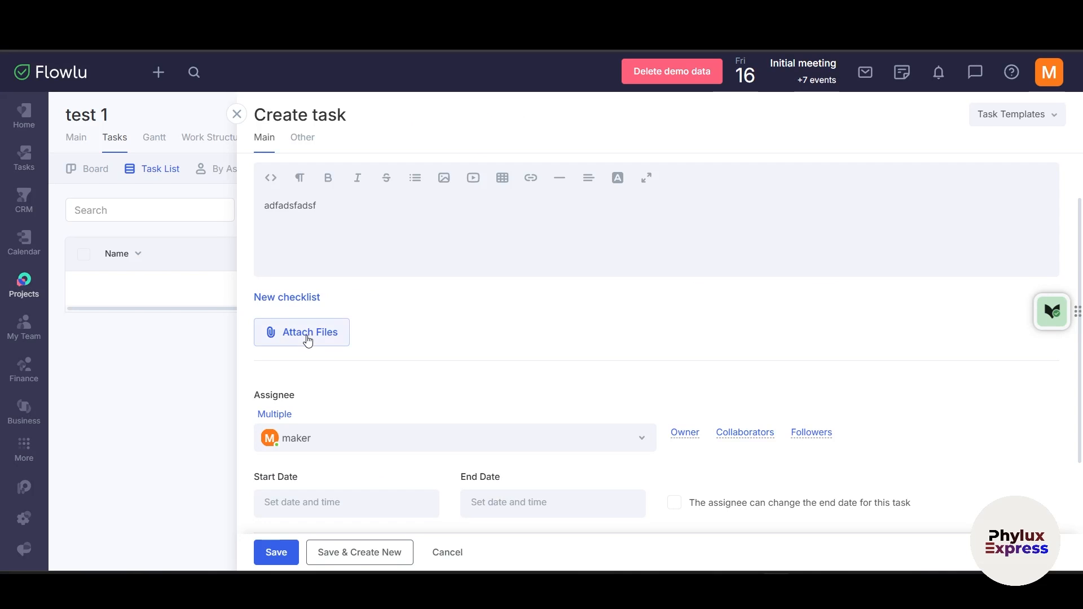
{"action": "left_click", "coordinate": [285, 332]}
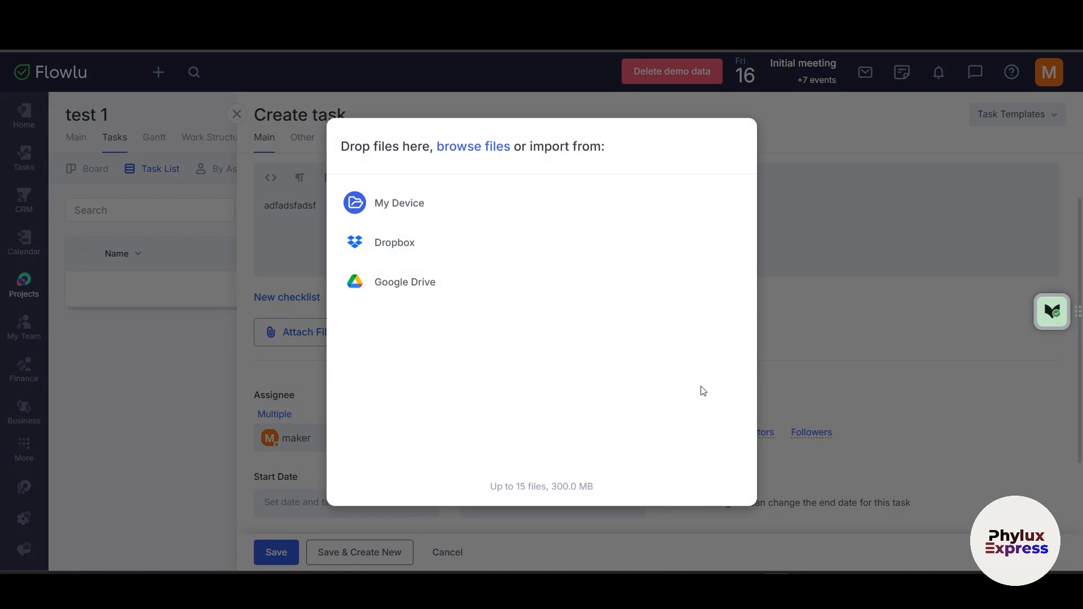
{"action": "left_click", "coordinate": [242, 381]}
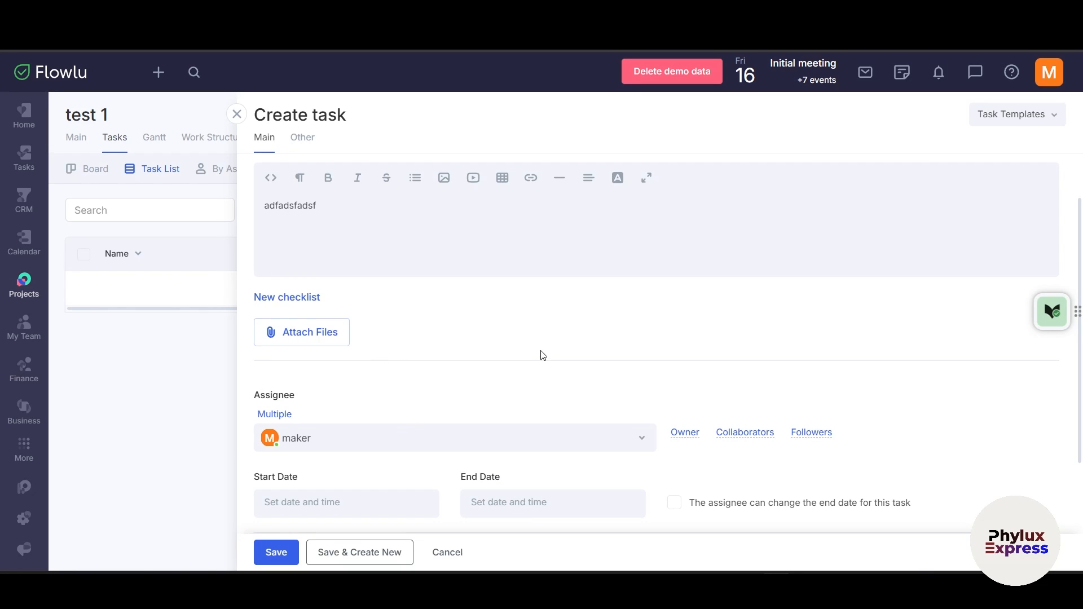
Step: Set the task's start date to 05.09.2025 and its end date to 05.16.2025 11:59 pm
{"action": "scroll", "coordinate": [541, 361], "scroll_direction": "up", "scroll_amount": 1}
{"action": "scroll", "coordinate": [337, 390], "scroll_direction": "down", "scroll_amount": 3}
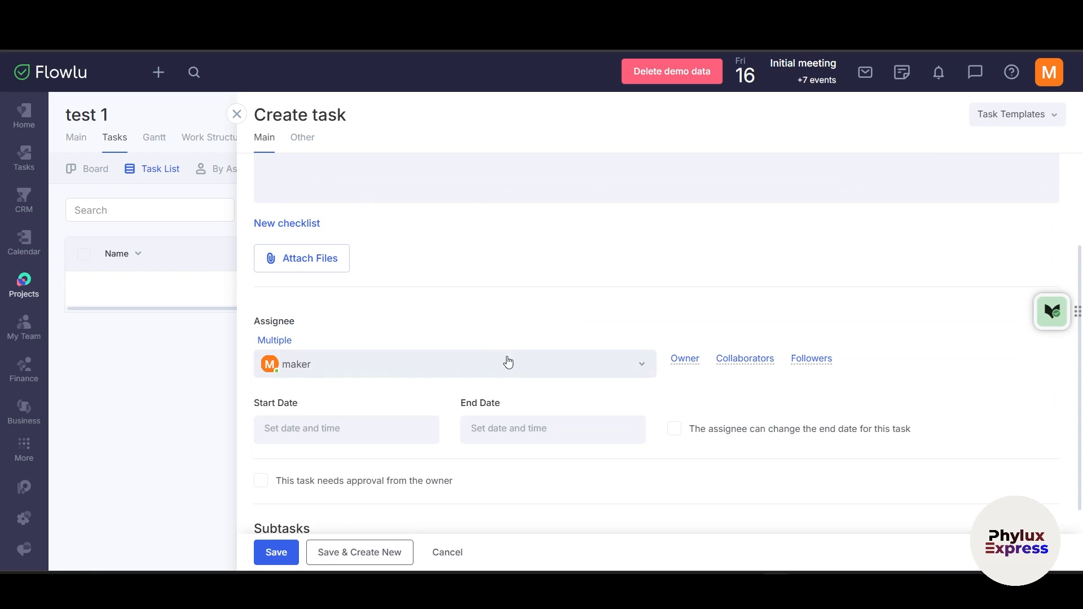
{"action": "scroll", "coordinate": [478, 362], "scroll_direction": "down", "scroll_amount": 2}
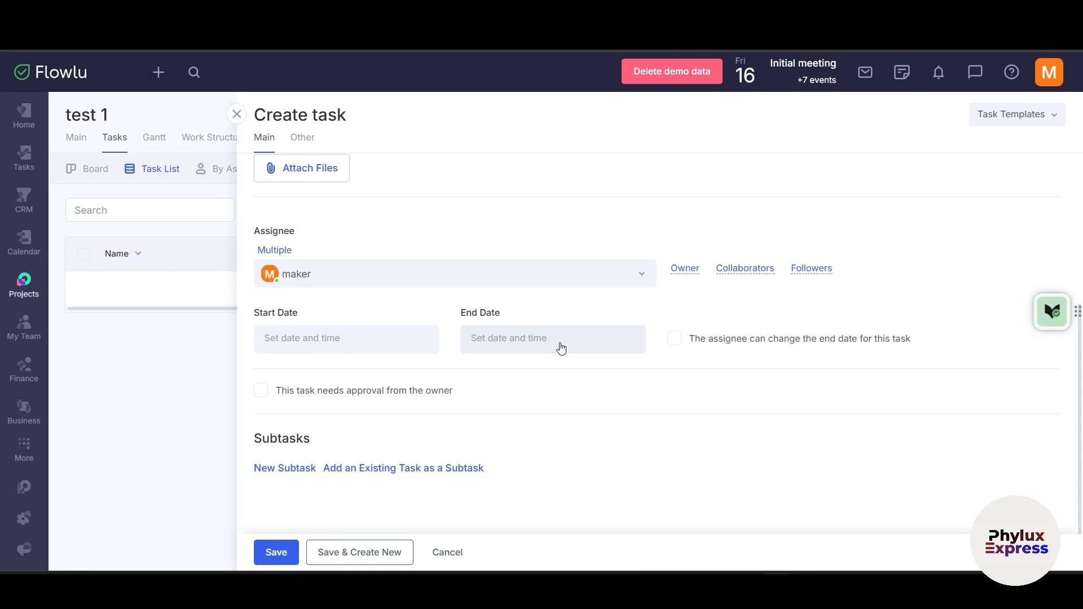
{"action": "left_click", "coordinate": [342, 342]}
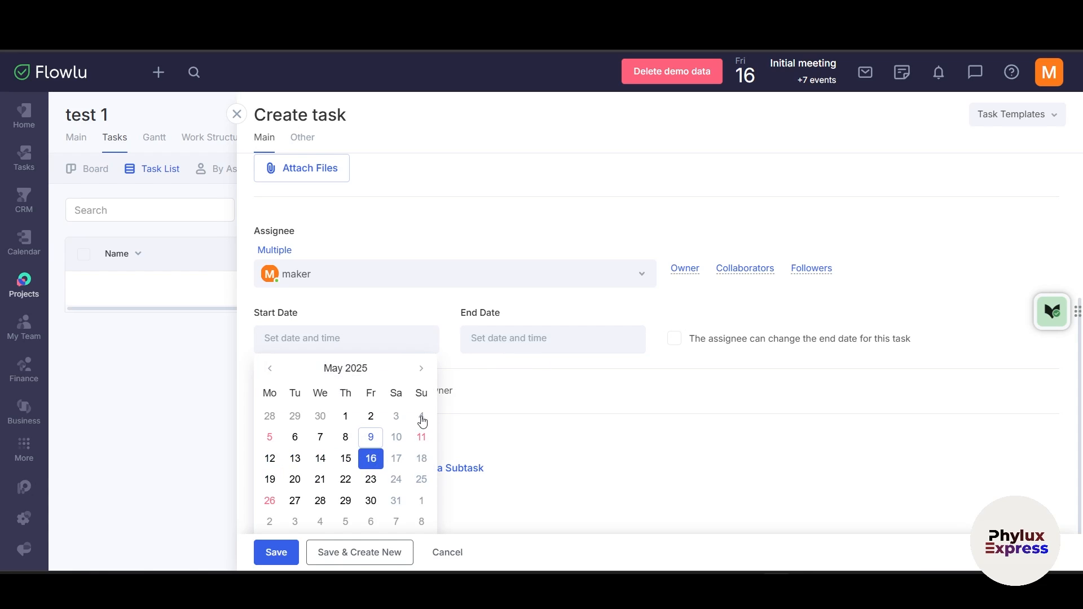
{"action": "left_click", "coordinate": [372, 440]}
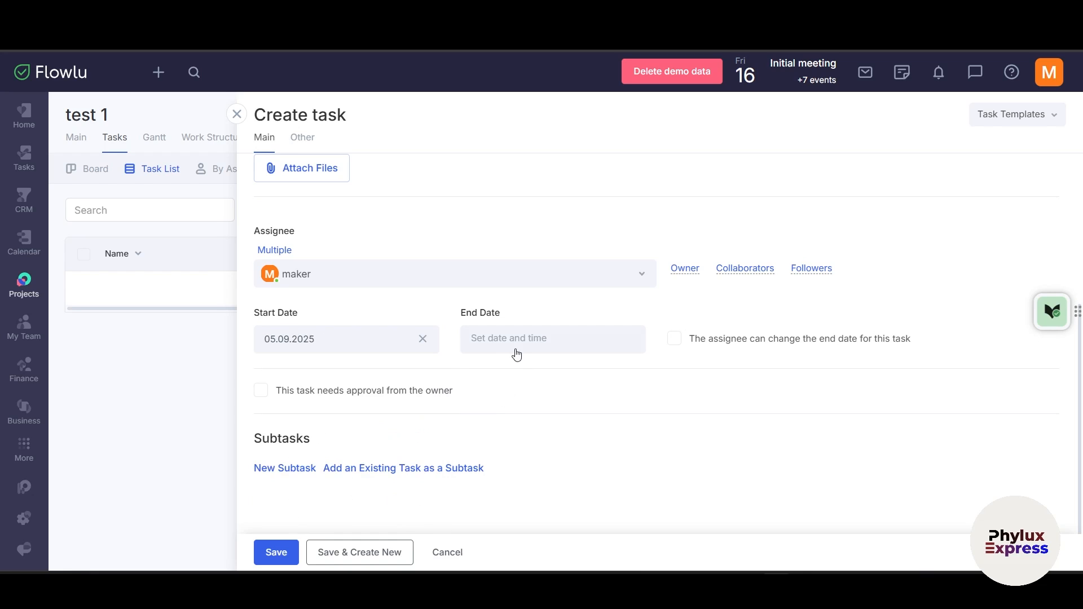
{"action": "left_click", "coordinate": [516, 350]}
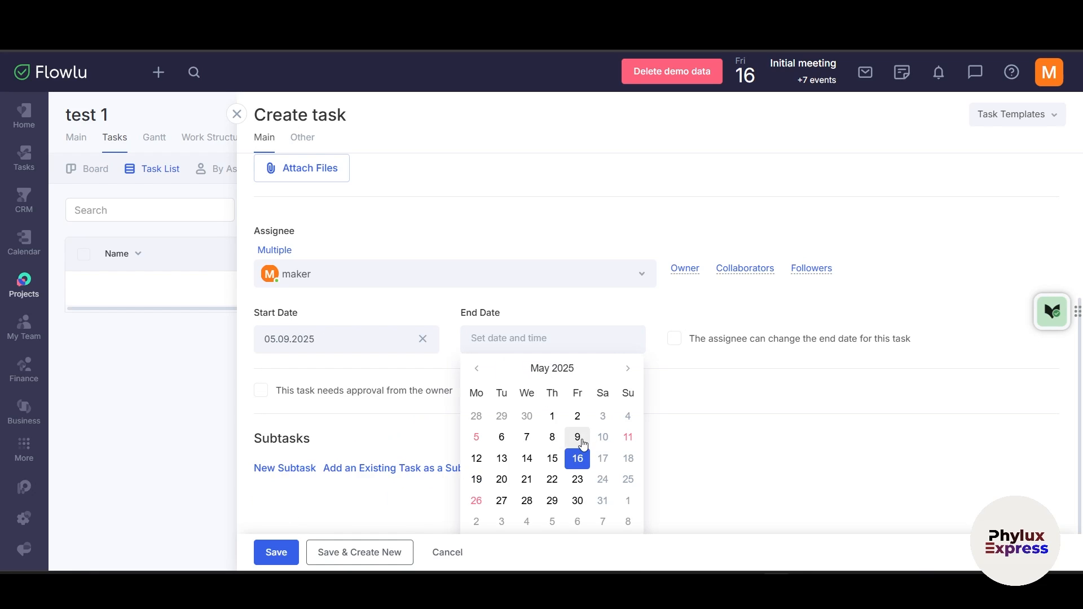
{"action": "left_click", "coordinate": [689, 399]}
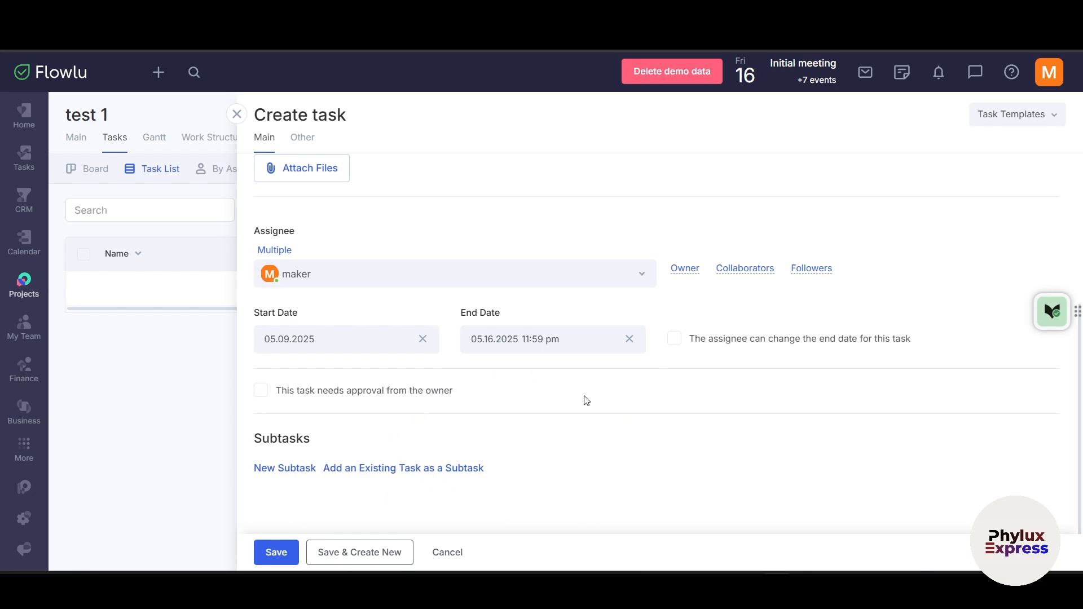
Step: Let the assignee change the task's end date, require approval from the owner, and save the task
{"action": "left_click_drag", "start_coordinate": [695, 345], "coordinate": [896, 342]}
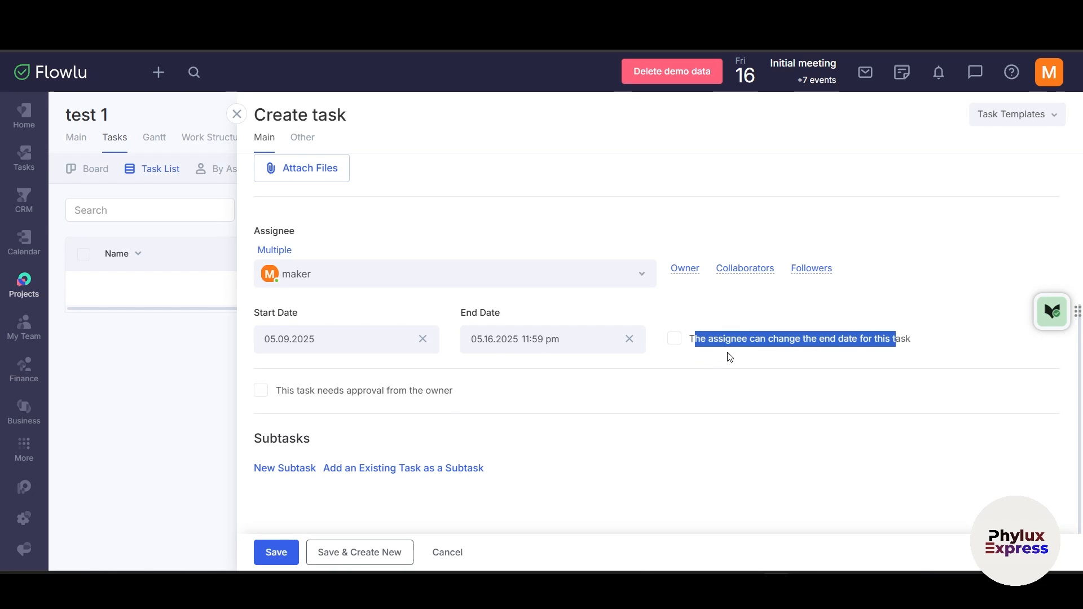
{"action": "left_click", "coordinate": [672, 342]}
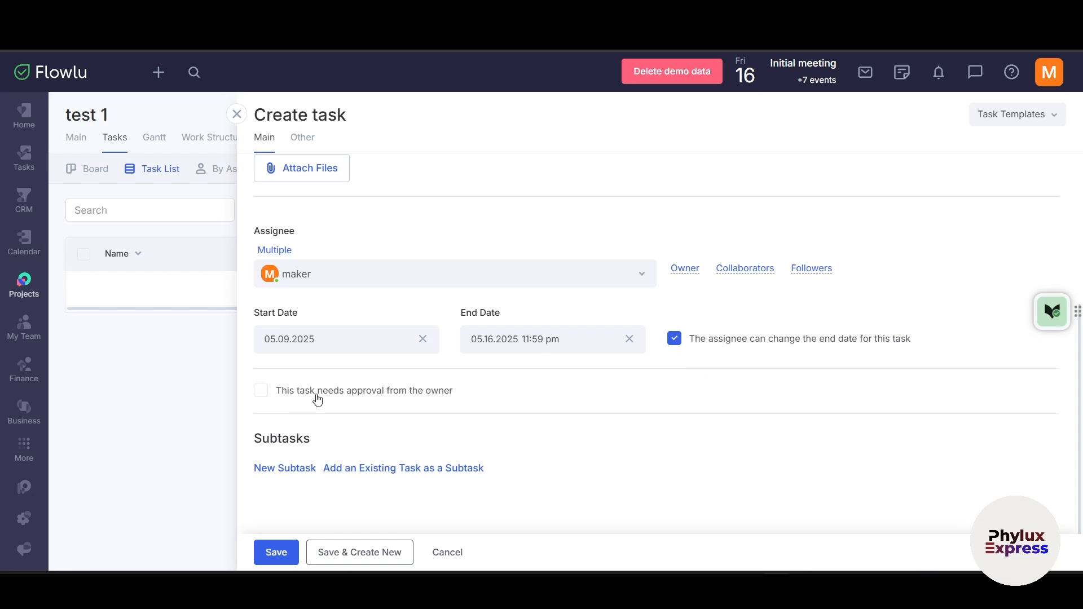
{"action": "left_click", "coordinate": [261, 394]}
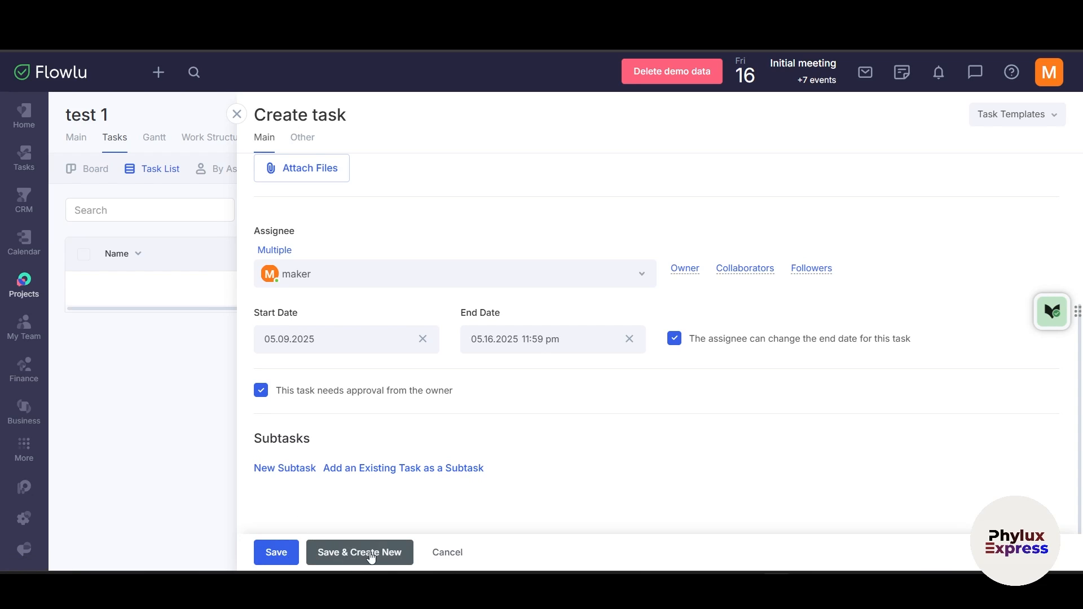
{"action": "left_click", "coordinate": [272, 554]}
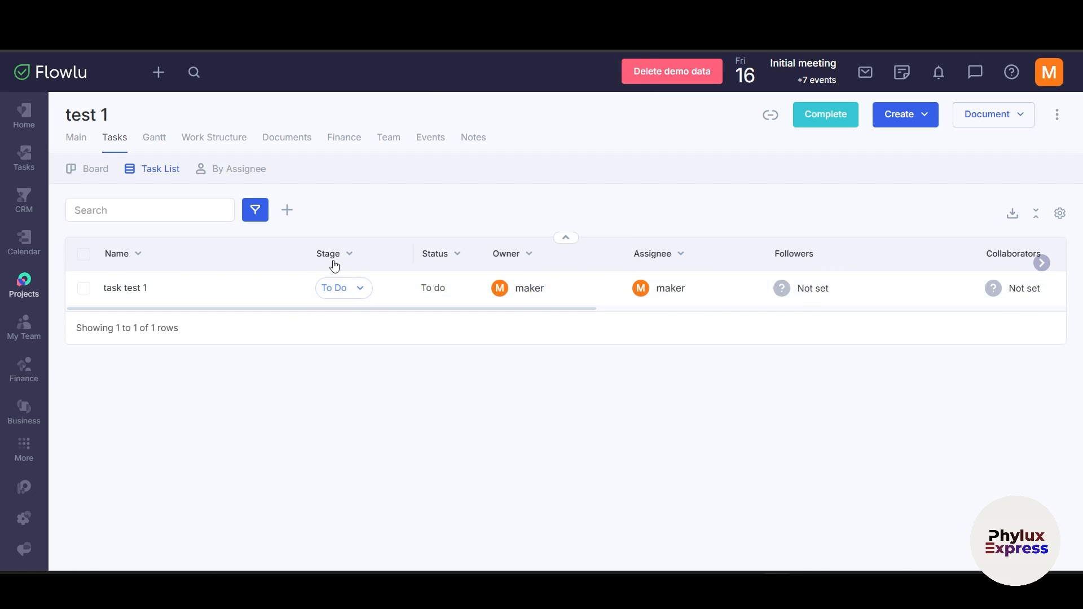
Step: Change the stage of "task test 1" to In Progress in the task list
{"action": "left_click", "coordinate": [358, 292]}
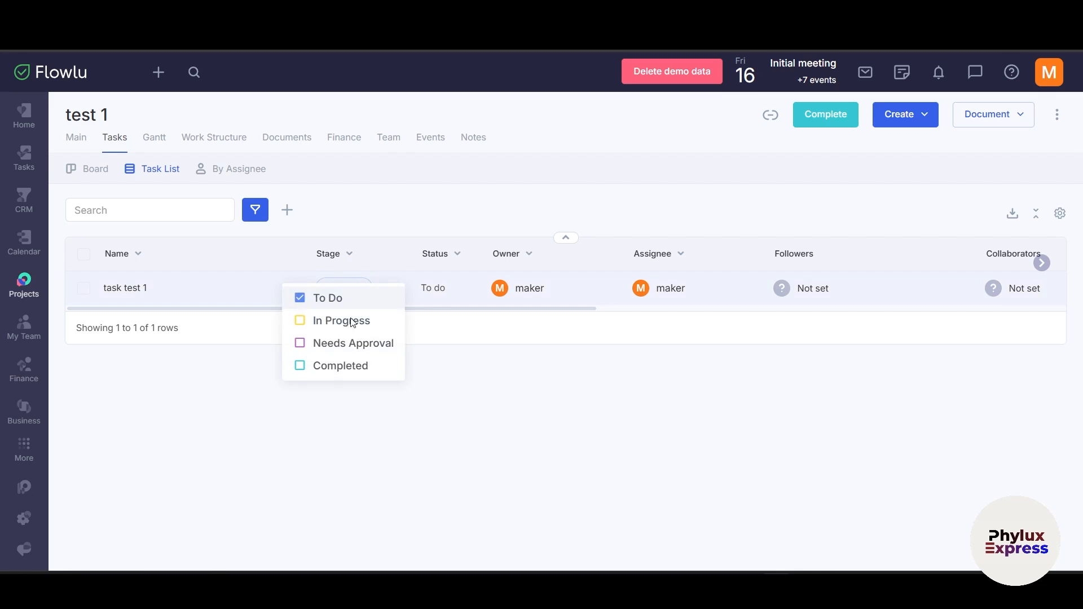
{"action": "left_click", "coordinate": [331, 322]}
{"action": "left_click", "coordinate": [359, 288]}
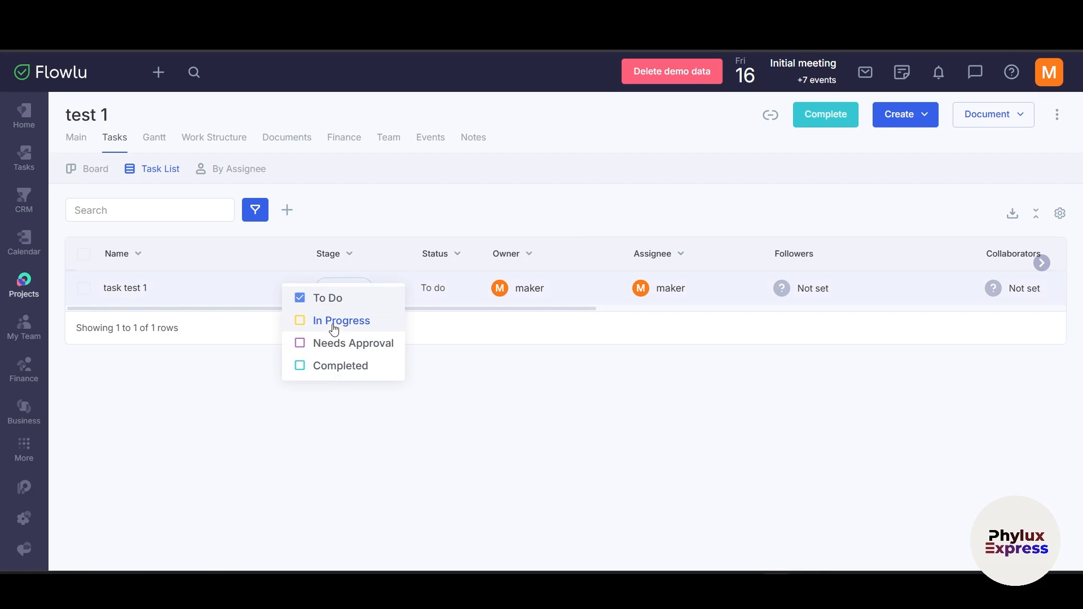
{"action": "left_click", "coordinate": [333, 323]}
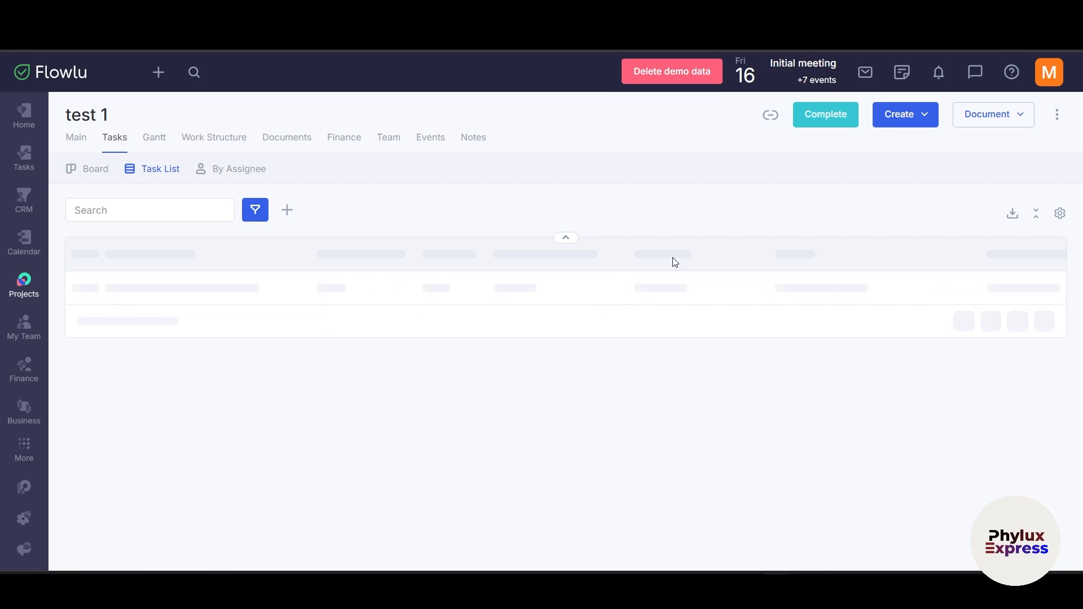
Step: View the assignee's user profile and look through the remaining columns of the project's task list
{"action": "left_click", "coordinate": [672, 290]}
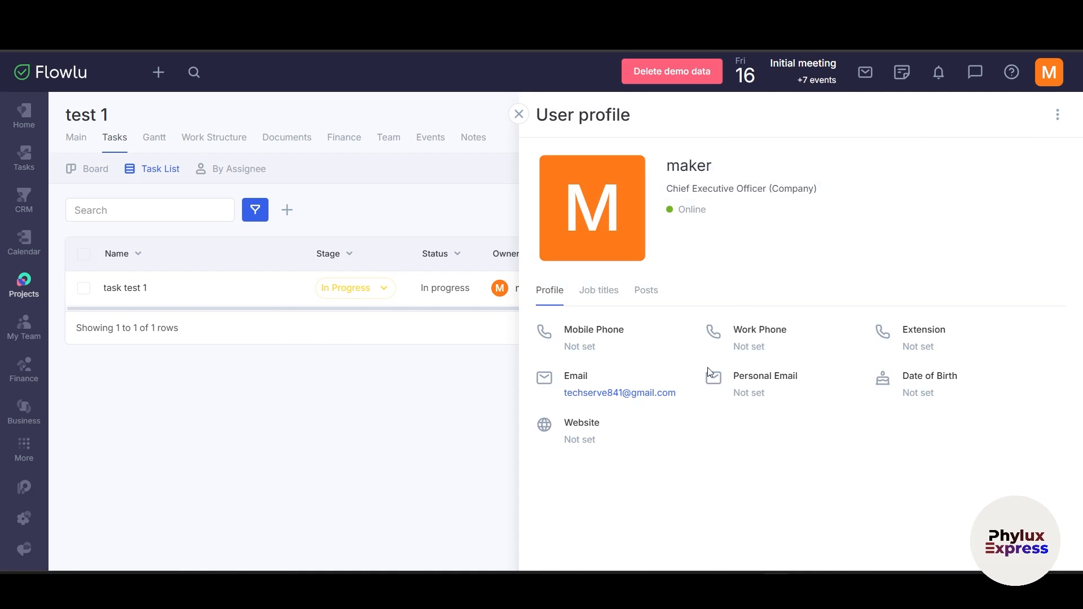
{"action": "left_click", "coordinate": [518, 114]}
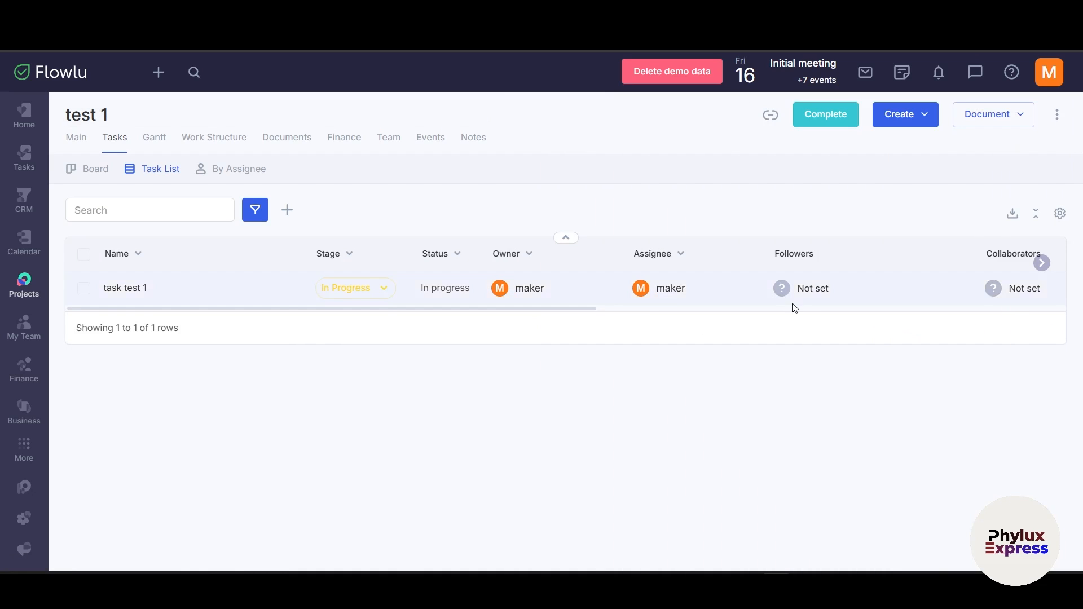
{"action": "left_click", "coordinate": [1042, 263]}
{"action": "left_click", "coordinate": [1042, 263]}
{"action": "left_click", "coordinate": [1043, 263]}
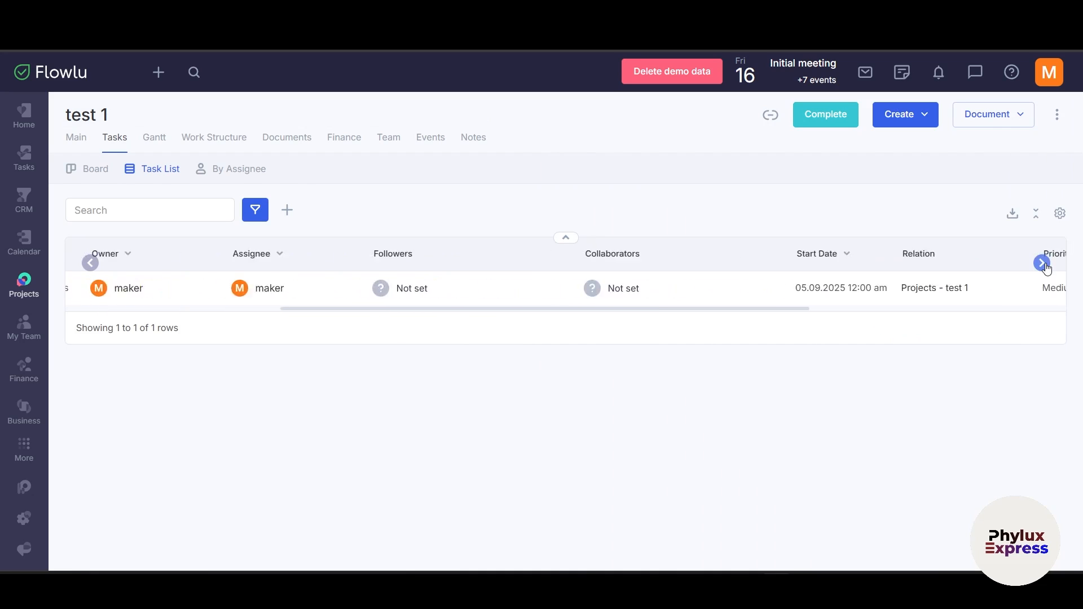
{"action": "left_click", "coordinate": [1043, 263]}
{"action": "left_click", "coordinate": [1043, 263]}
{"action": "scroll", "coordinate": [77, 293], "scroll_direction": "left", "scroll_amount": 5}
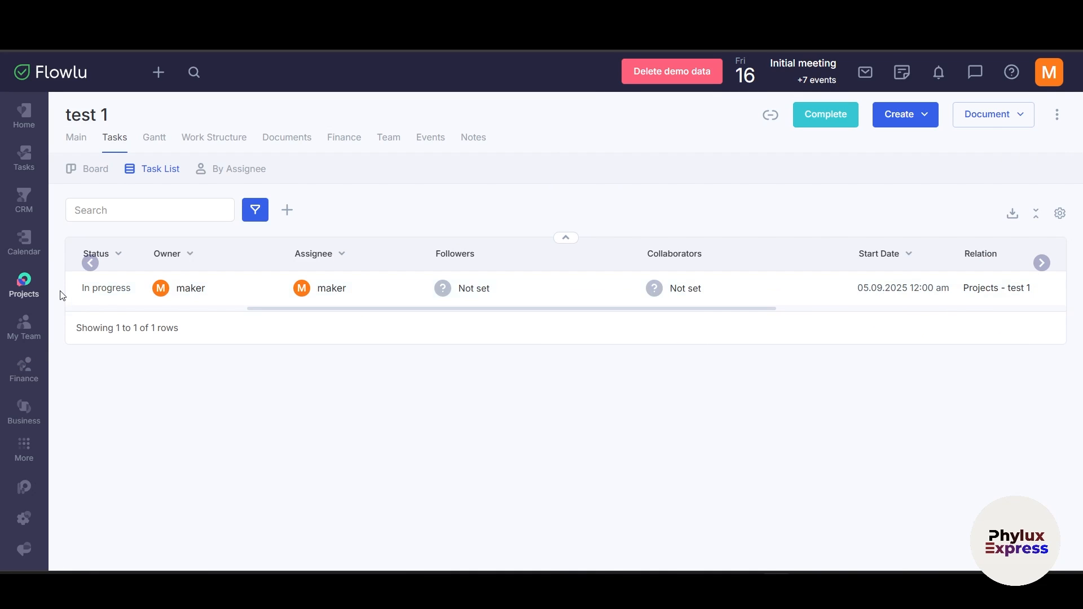
Step: Open the "Landmark Developments - Custom Office Furniture Manufacturing" project and review the stages, customer, goals and tags on its main page
{"action": "left_click", "coordinate": [154, 138]}
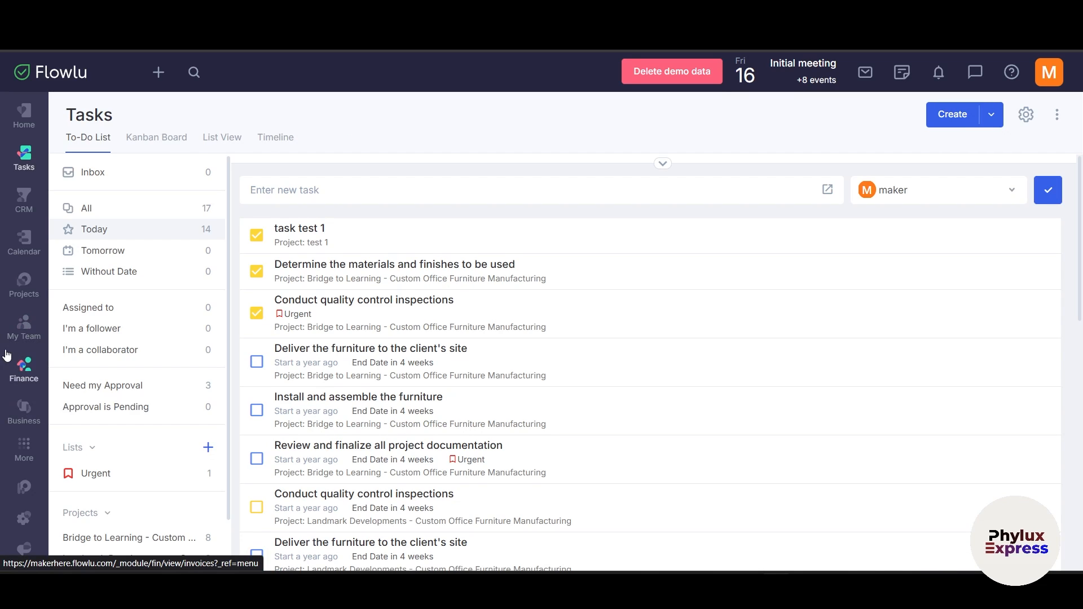
{"action": "mouse_move", "coordinate": [14, 286]}
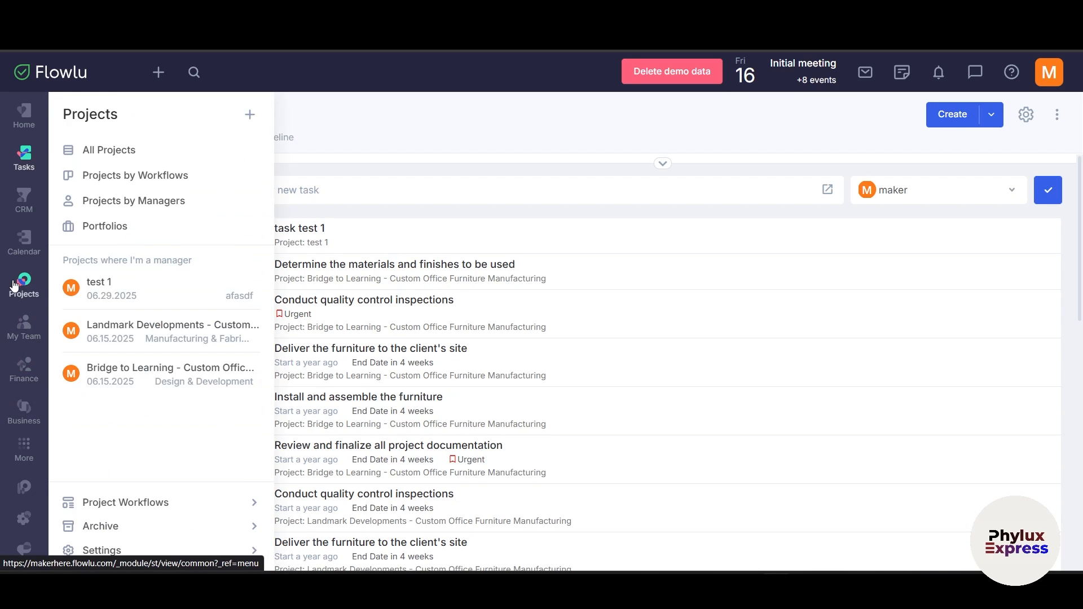
{"action": "left_click", "coordinate": [145, 329]}
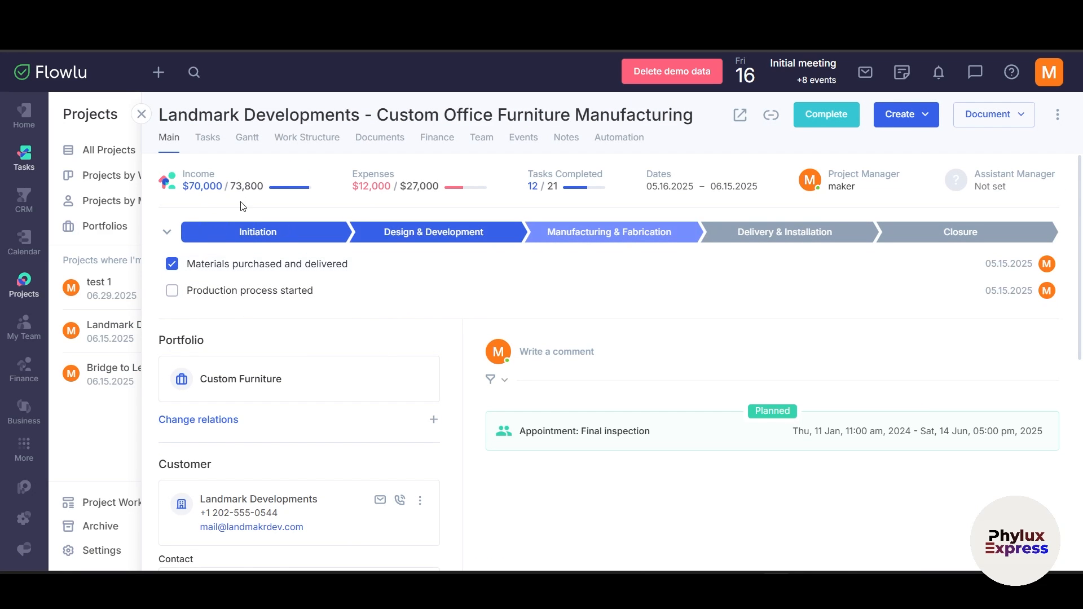
{"action": "scroll", "coordinate": [316, 459], "scroll_direction": "down", "scroll_amount": 8}
{"action": "scroll", "coordinate": [334, 457], "scroll_direction": "up", "scroll_amount": 8}
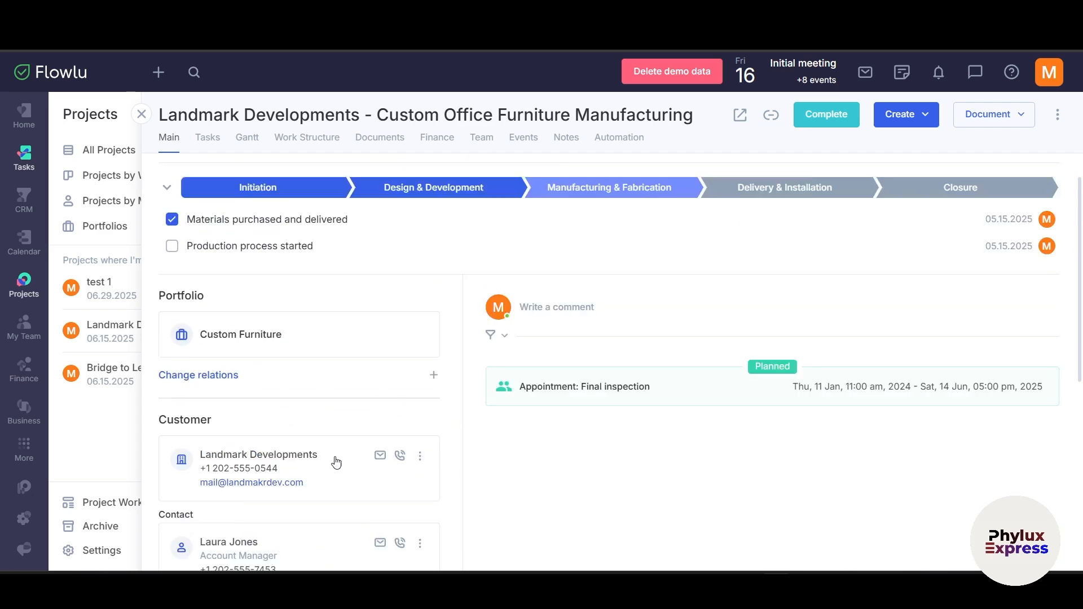
{"action": "scroll", "coordinate": [331, 468], "scroll_direction": "down", "scroll_amount": 7}
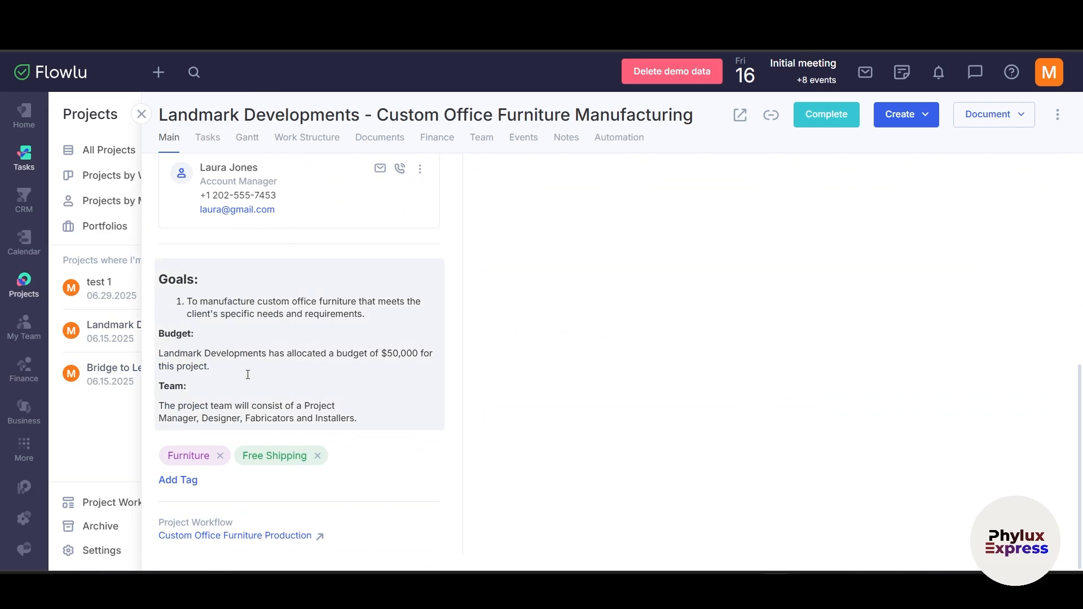
{"action": "scroll", "coordinate": [345, 406], "scroll_direction": "up", "scroll_amount": 5}
{"action": "scroll", "coordinate": [347, 396], "scroll_direction": "up", "scroll_amount": 3}
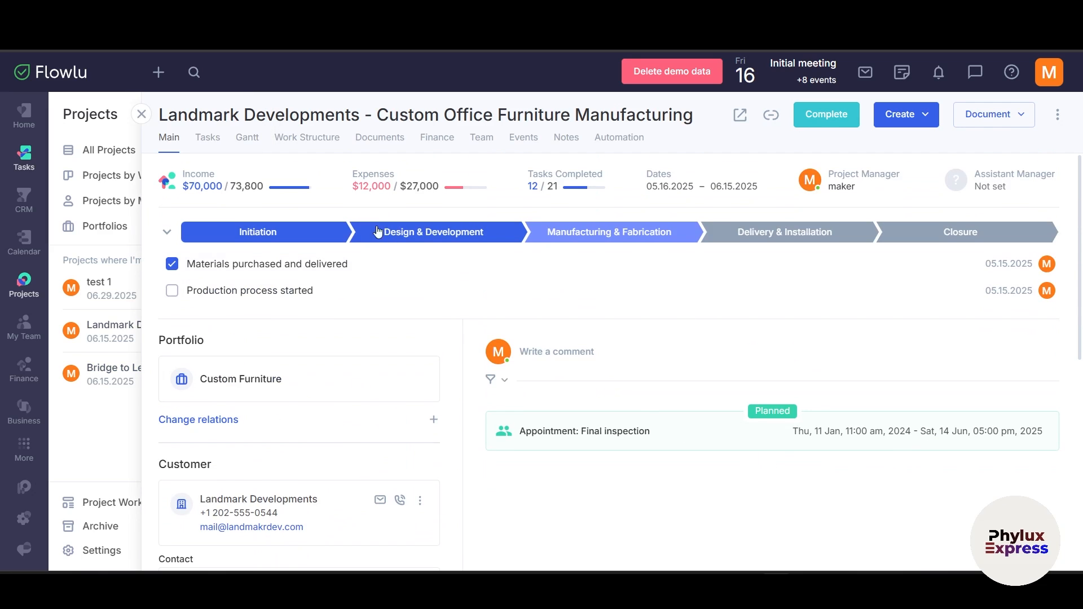
Step: View the task board of the Landmark Developments project
{"action": "left_click", "coordinate": [206, 138]}
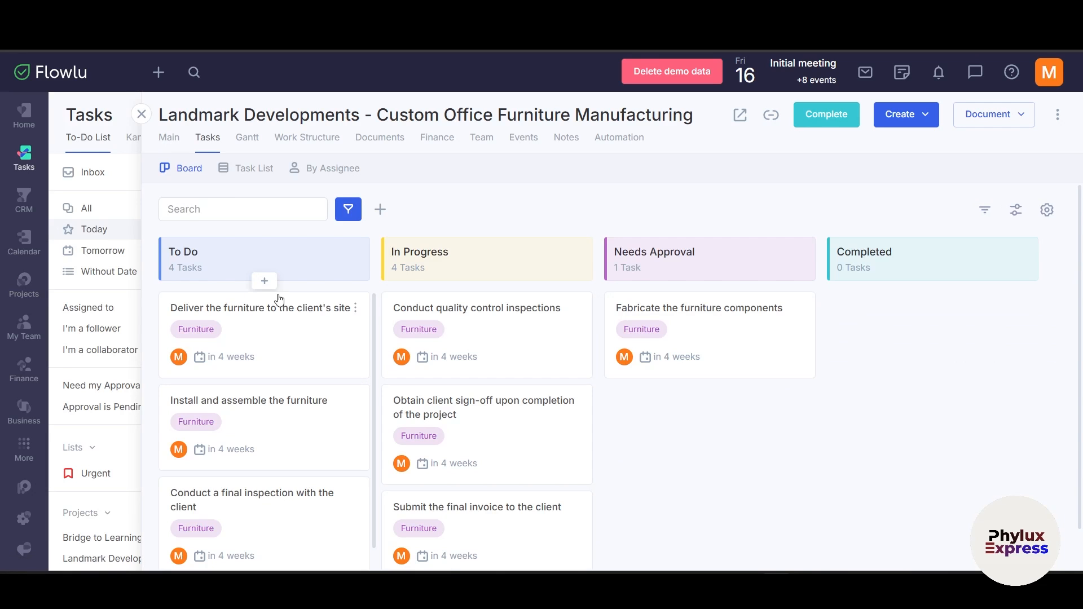
{"action": "scroll", "coordinate": [303, 374], "scroll_direction": "down", "scroll_amount": 1}
{"action": "scroll", "coordinate": [316, 350], "scroll_direction": "up", "scroll_amount": 1}
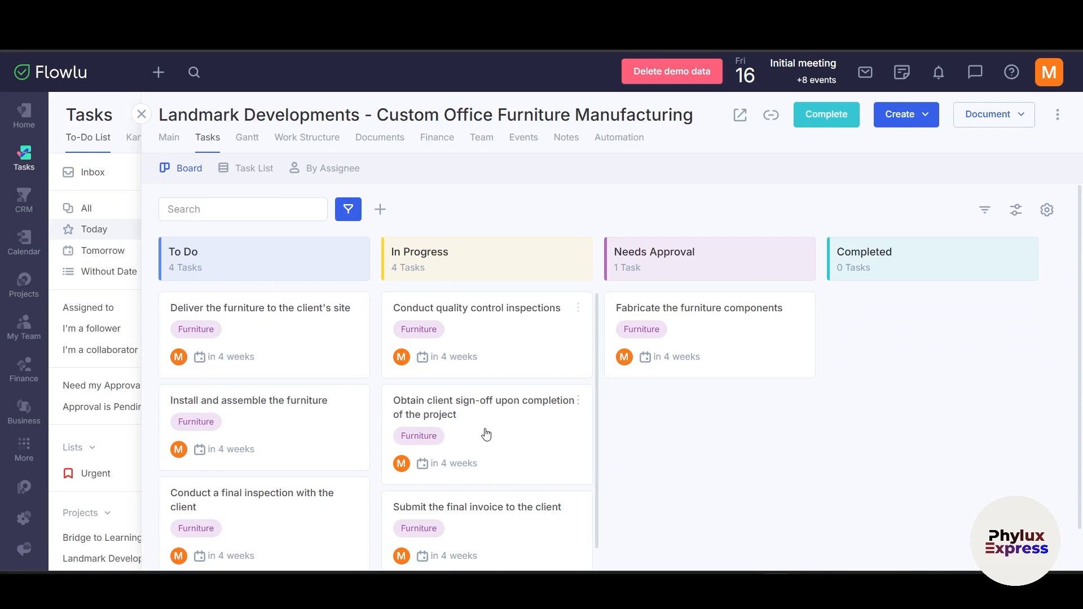
Step: Look through the In Progress tasks on the project's board and examine its Gantt chart from the Initiation to the Closure phase
{"action": "scroll", "coordinate": [508, 468], "scroll_direction": "down", "scroll_amount": 1}
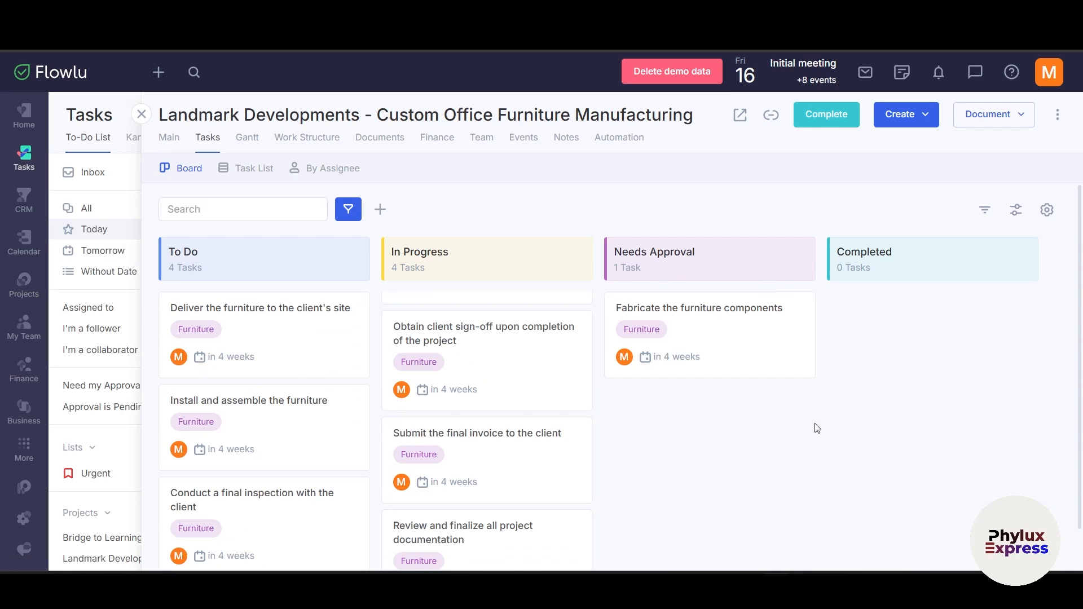
{"action": "left_click_drag", "start_coordinate": [692, 310], "coordinate": [723, 337]}
{"action": "left_click", "coordinate": [249, 138]}
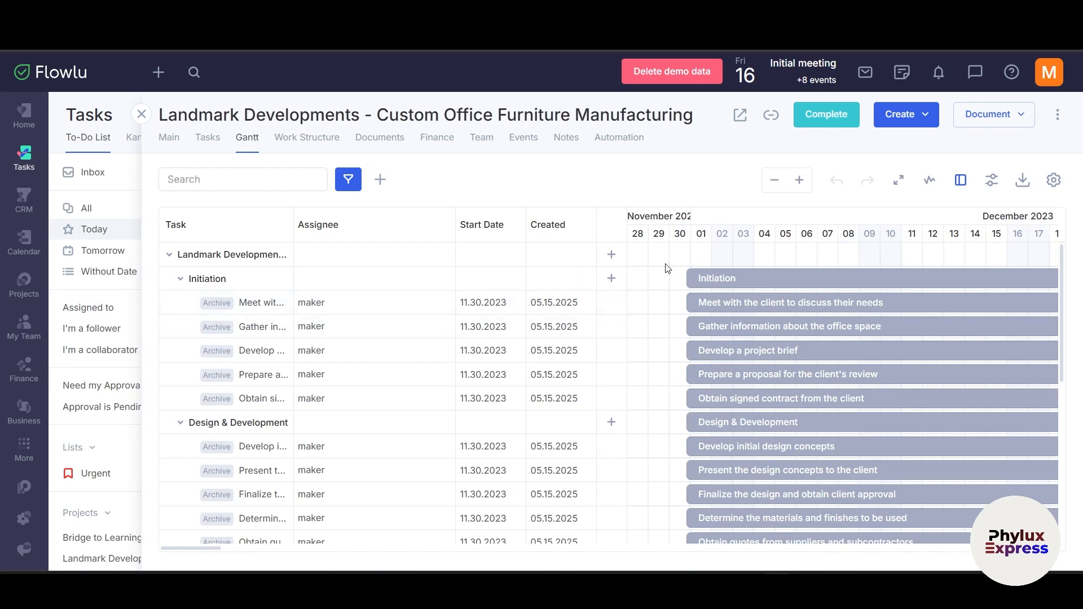
{"action": "scroll", "coordinate": [331, 353], "scroll_direction": "down", "scroll_amount": 3}
{"action": "scroll", "coordinate": [331, 353], "scroll_direction": "down", "scroll_amount": 2}
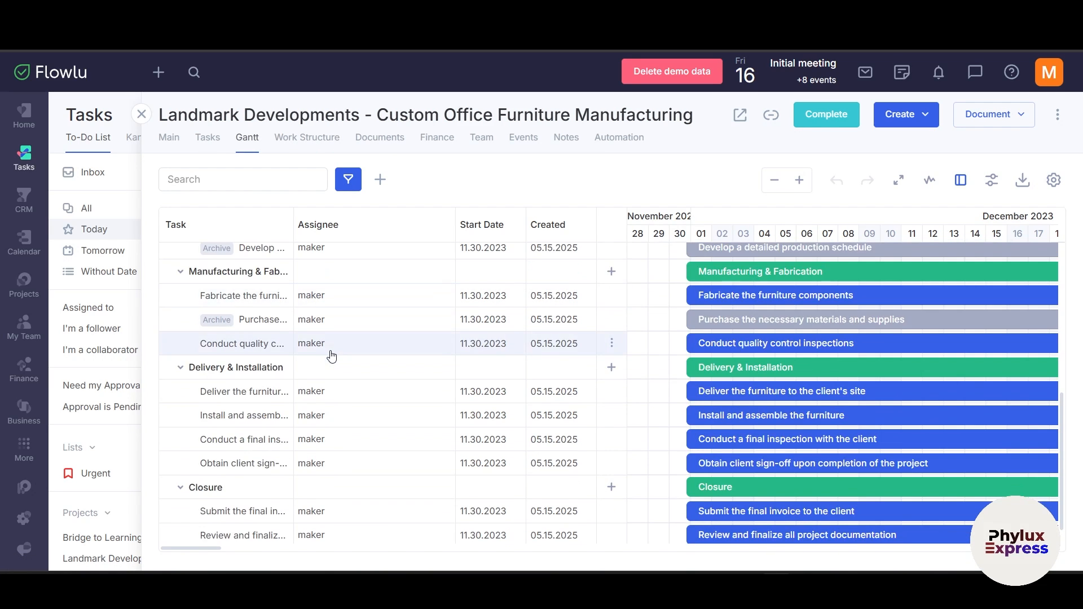
{"action": "scroll", "coordinate": [339, 362], "scroll_direction": "up", "scroll_amount": 5}
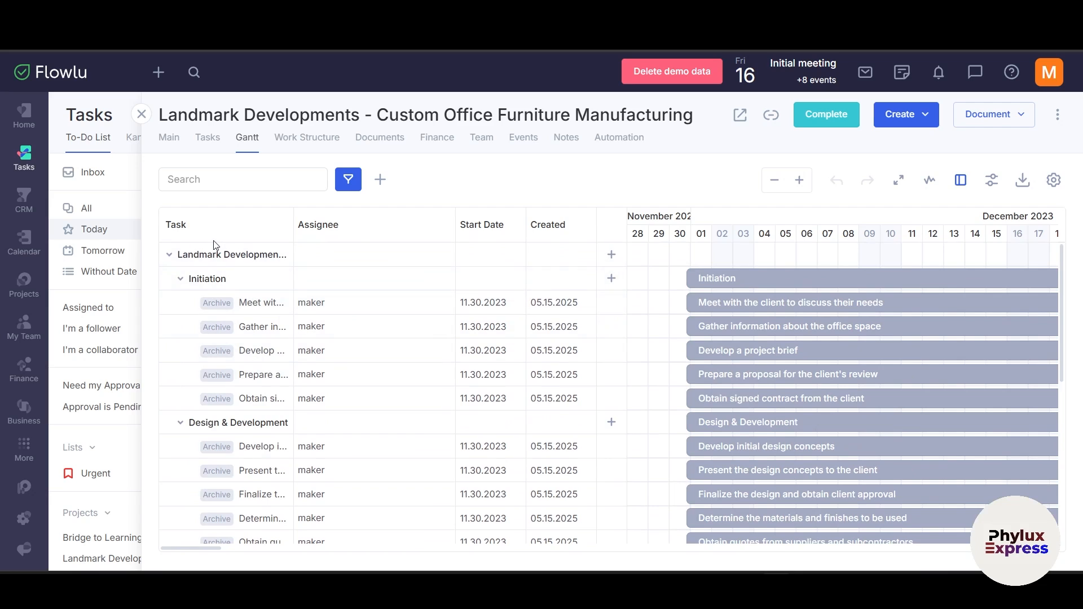
{"action": "scroll", "coordinate": [316, 443], "scroll_direction": "down", "scroll_amount": 5}
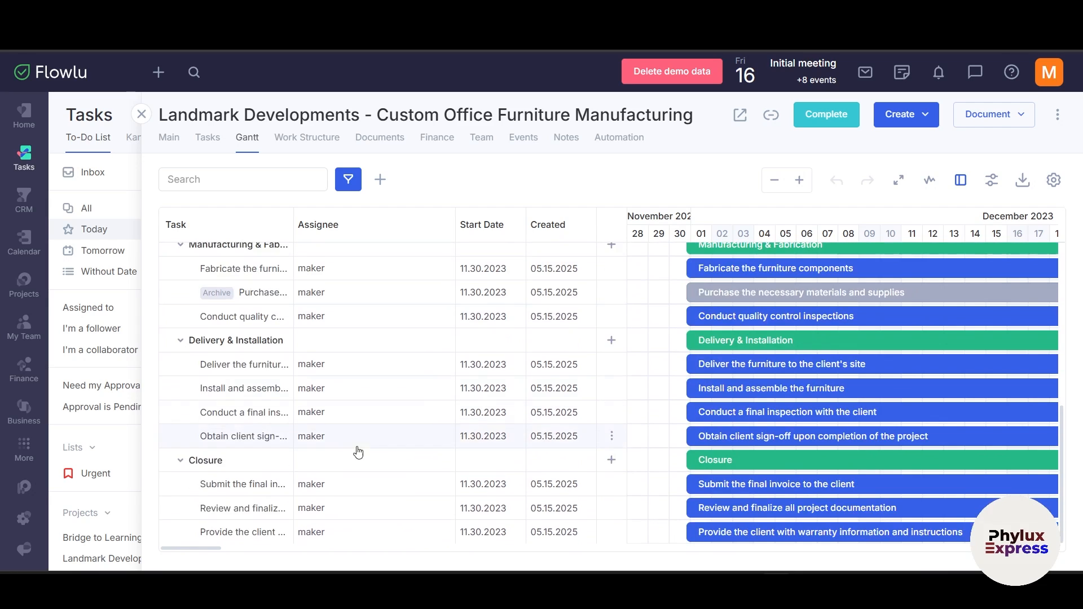
{"action": "scroll", "coordinate": [395, 455], "scroll_direction": "up", "scroll_amount": 1}
Step: View the work structure of the Landmark Developments project
{"action": "left_click", "coordinate": [294, 140]}
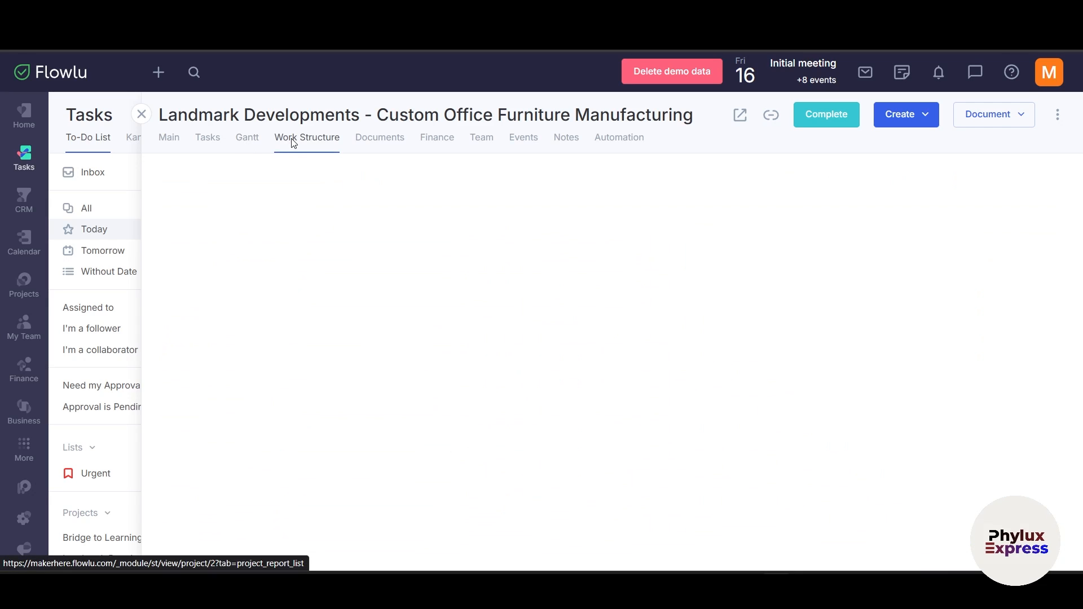